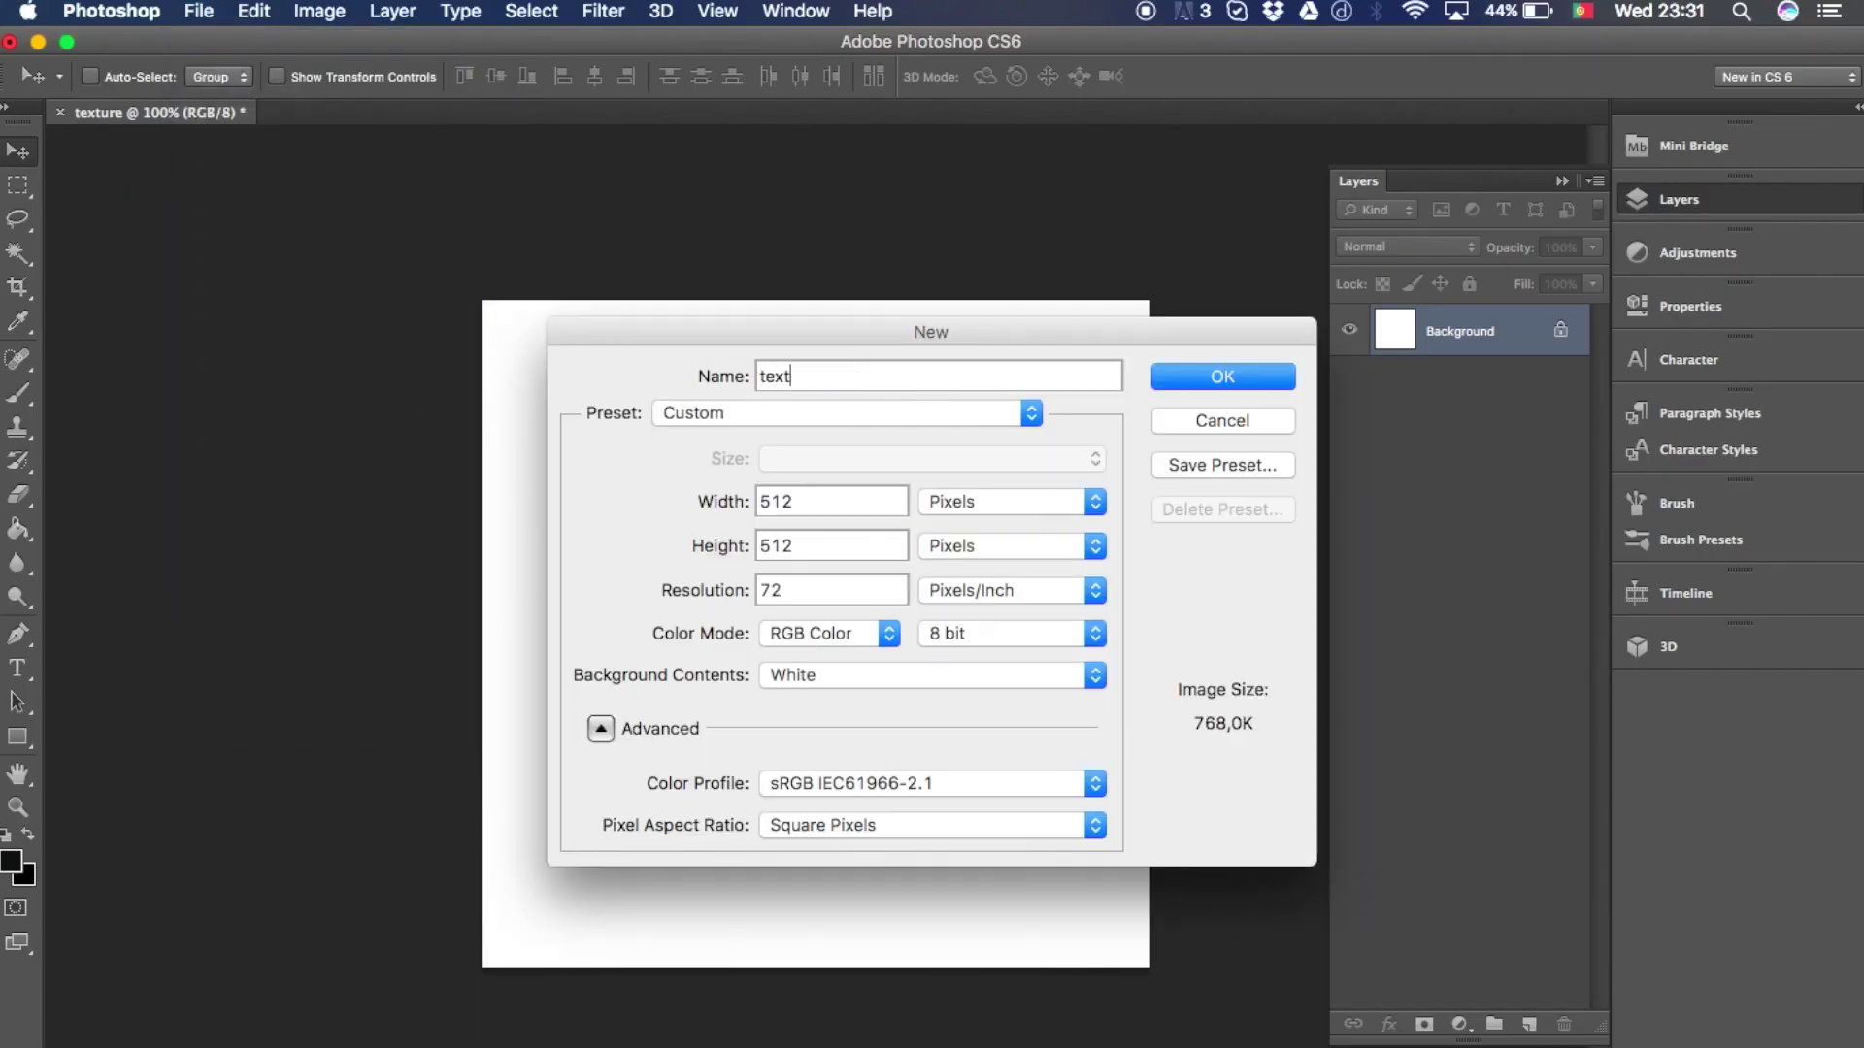
- Create a new Photoshop document with a Transparent background
left_click(953, 675)
left_click(772, 729)
left_click(1184, 374)
- Place part1.png, part2.png and part3.png onto the canvas as separate layers
left_click(199, 11)
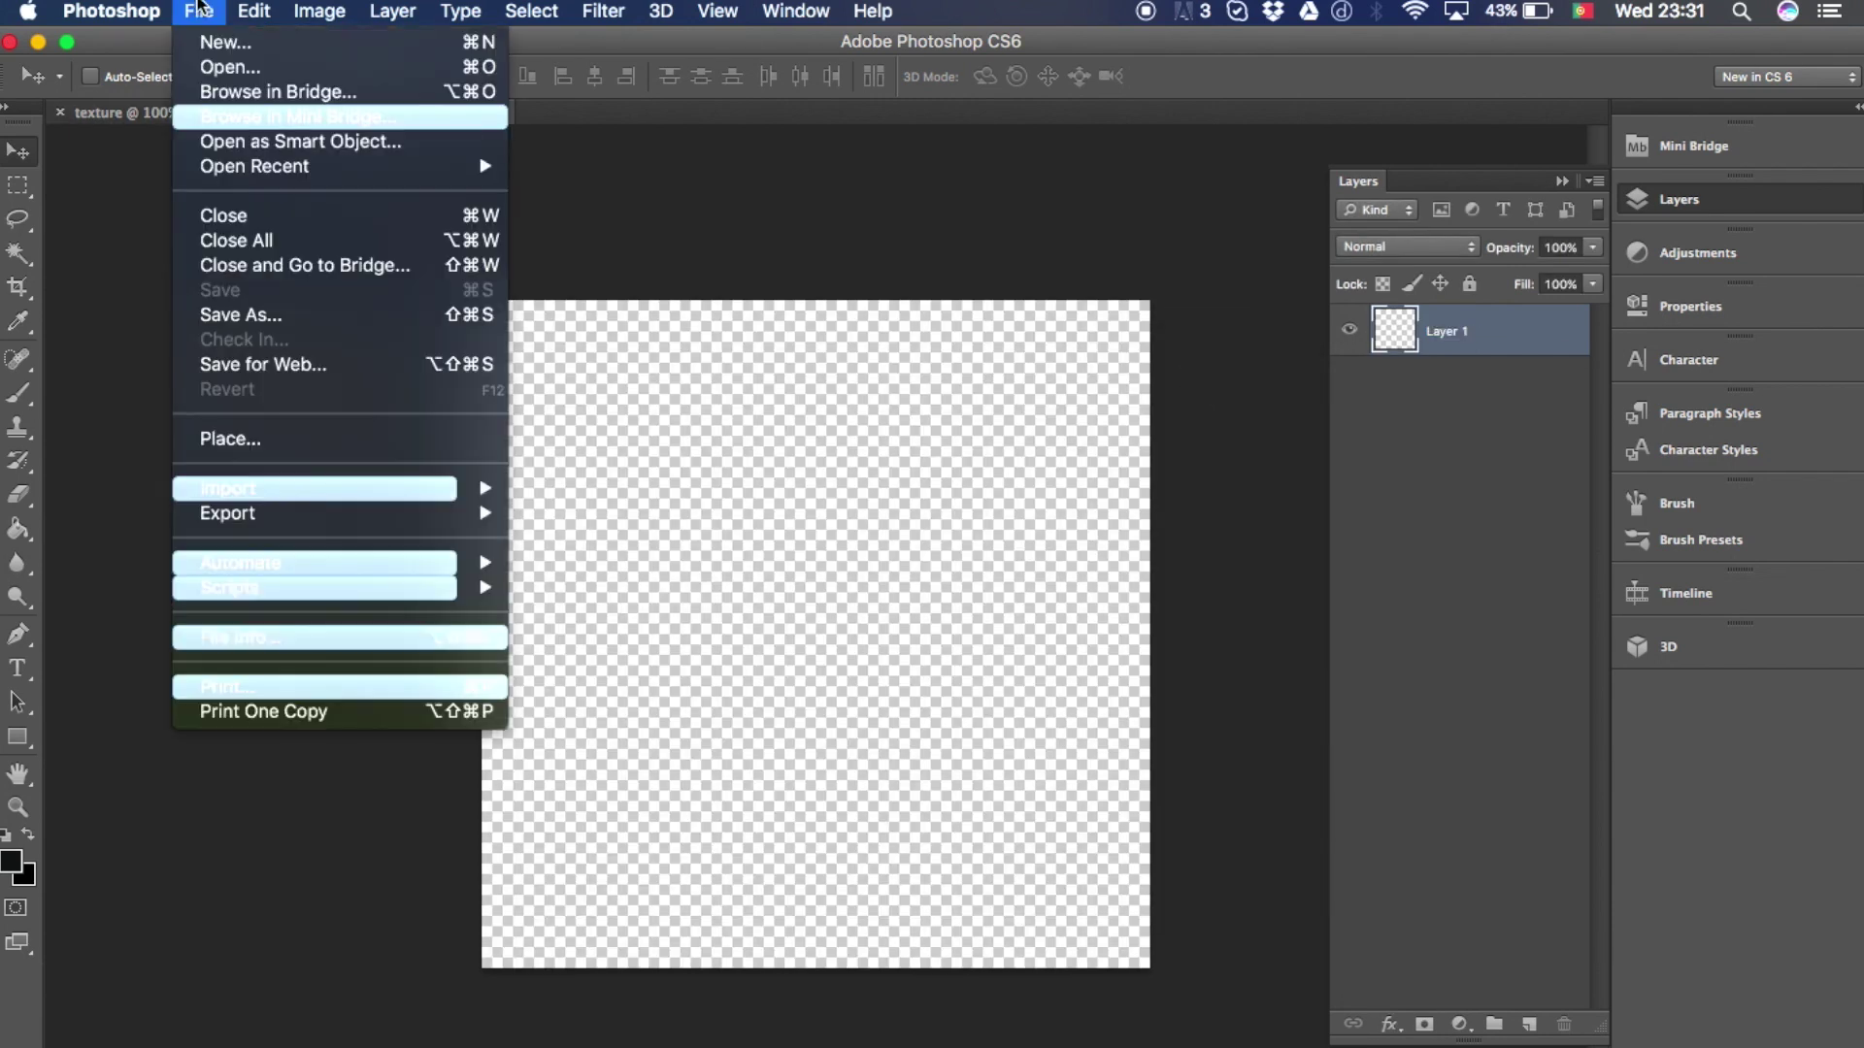
left_click(255, 440)
double_click(773, 318)
key("Return")
left_click(199, 11)
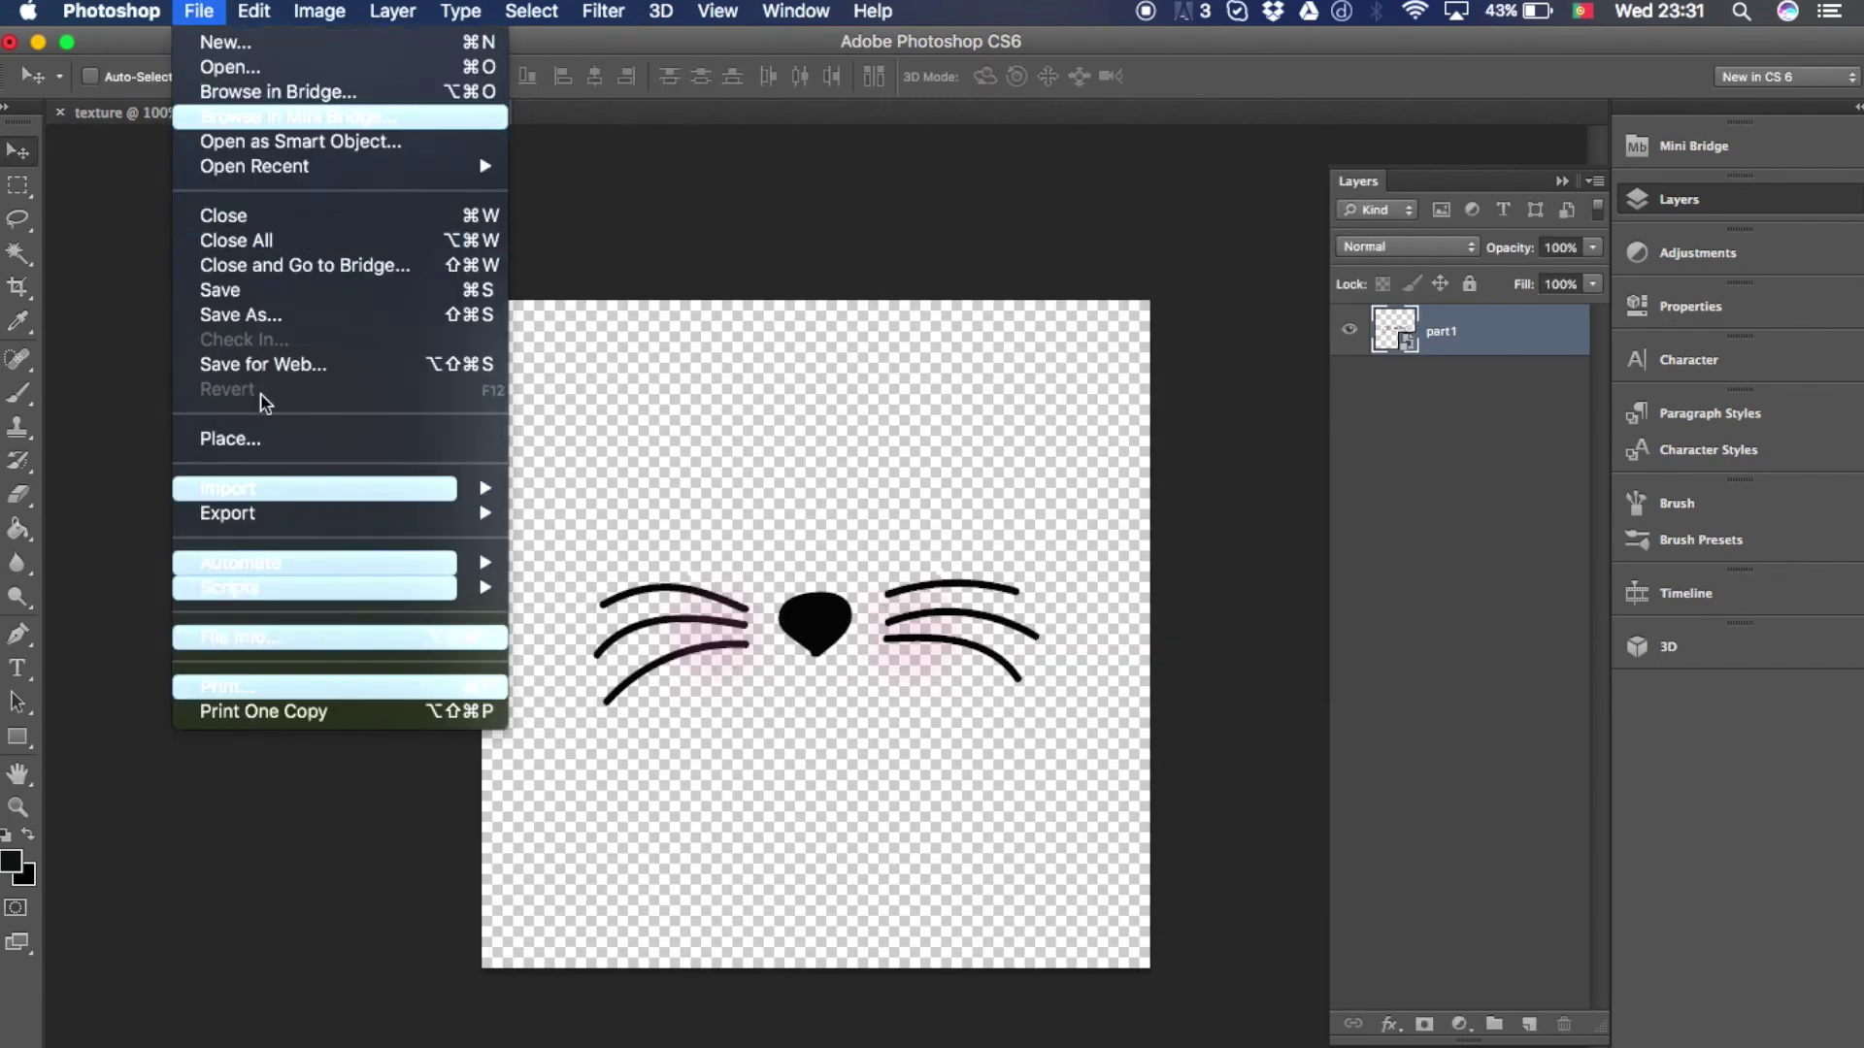
left_click(254, 437)
double_click(773, 294)
key("Return")
left_click(199, 11)
left_click(255, 438)
double_click(773, 270)
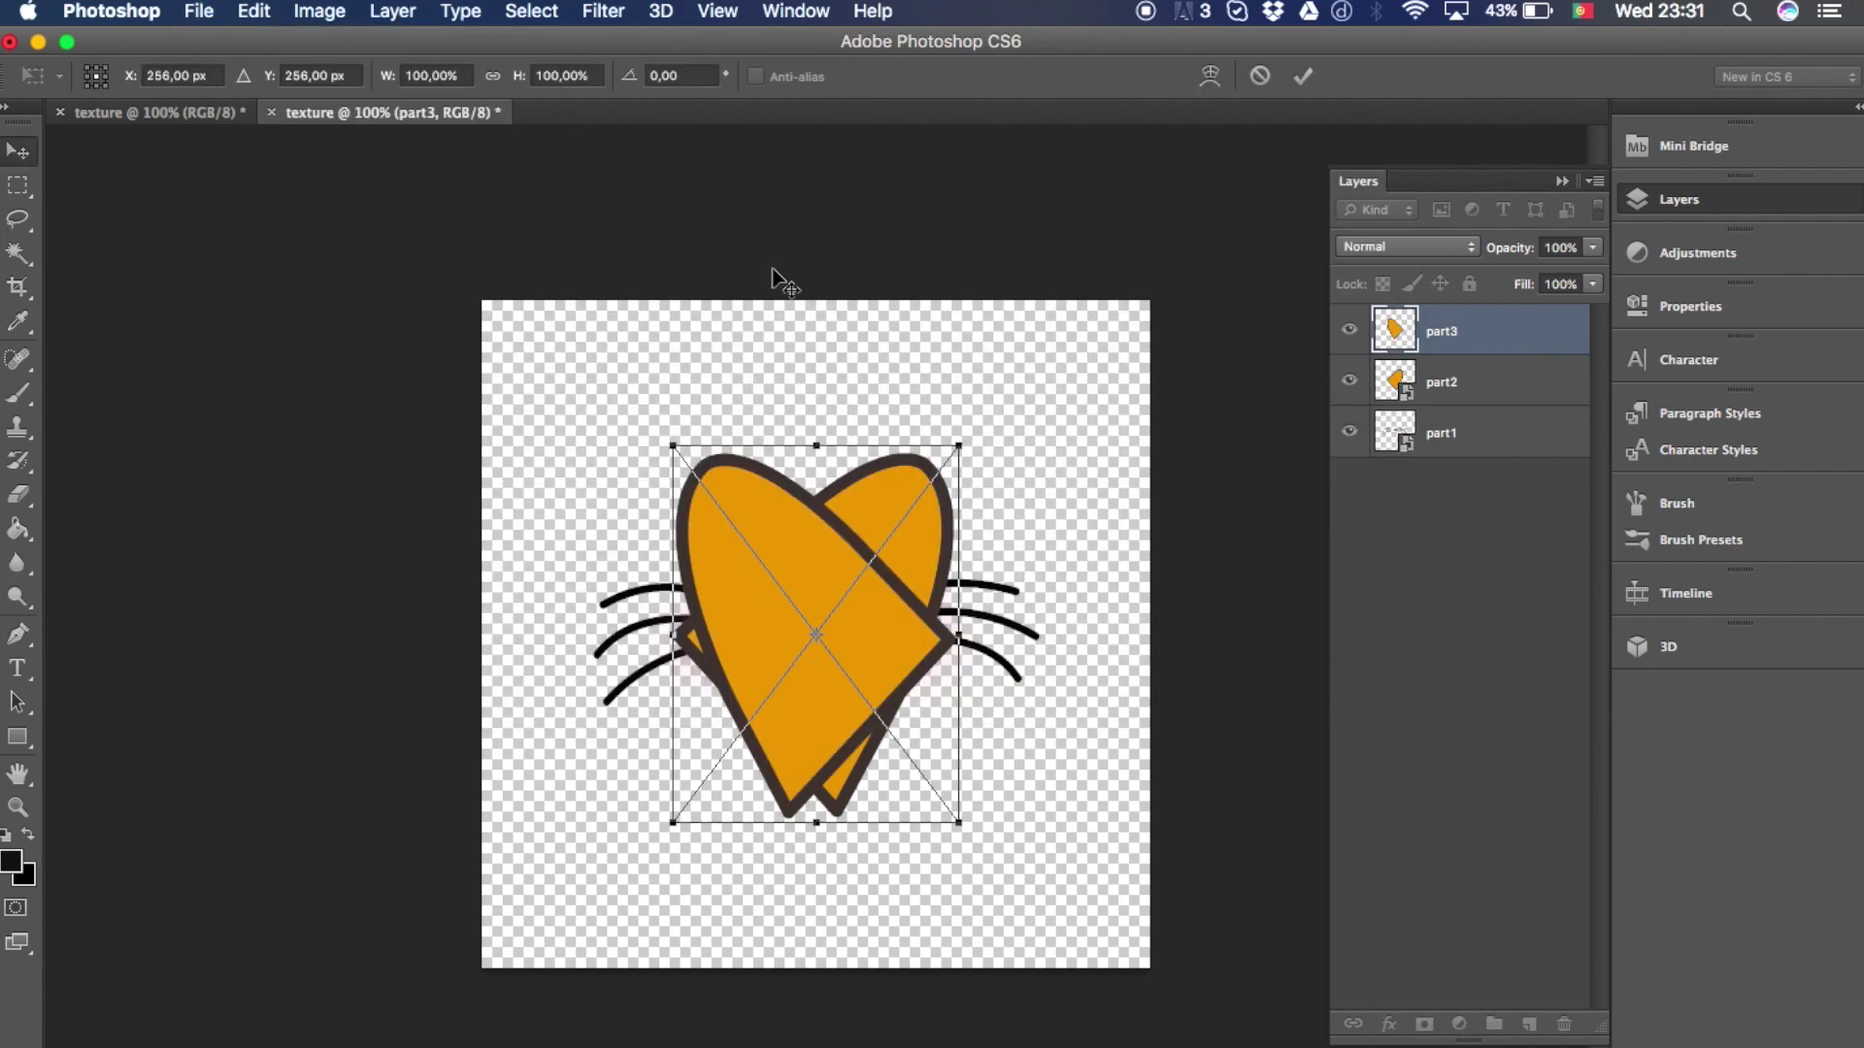
key("Return")
- Move the ear to the upper right and set the whiskers and nose lower on the canvas
left_click(1441, 382)
left_click(1442, 433)
left_click_drag(844, 601, 913, 740)
key("ctrl+t")
key("Return")
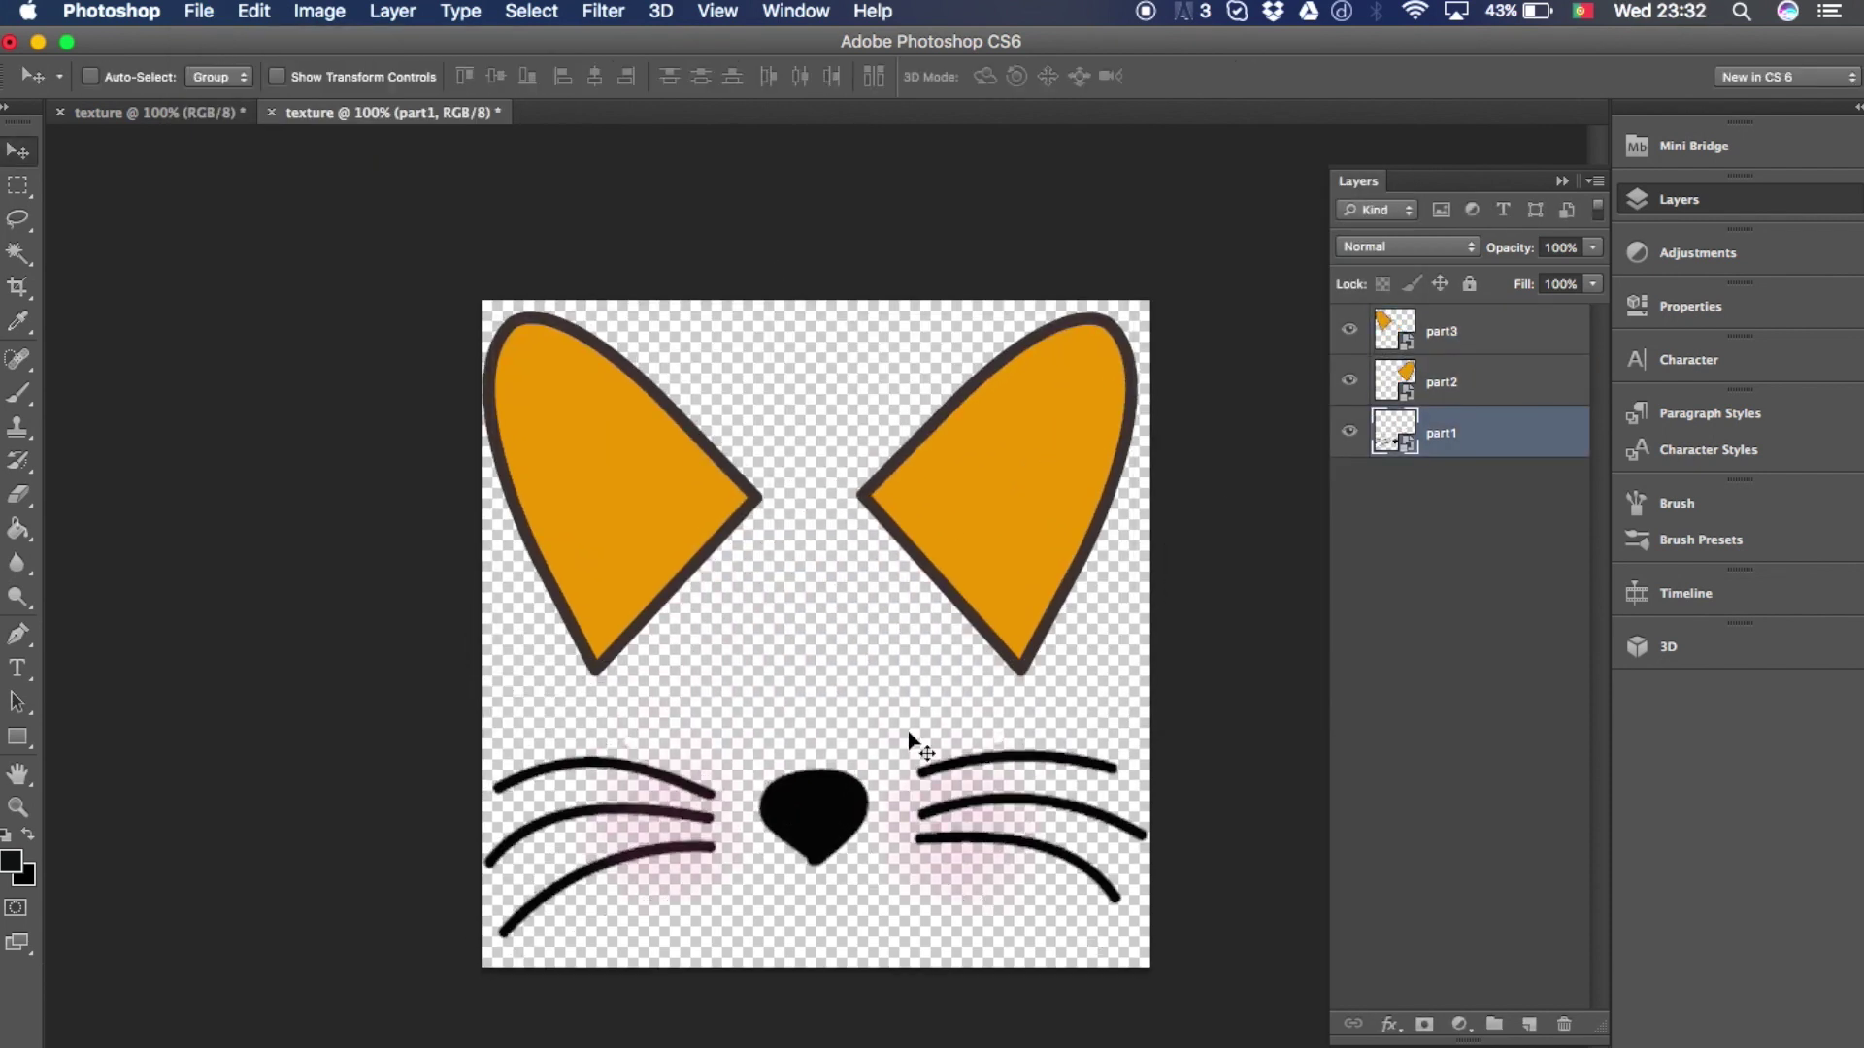
- Save the image as texture.png in PNG format
left_click(199, 10)
left_click(276, 315)
left_click(971, 402)
left_click(905, 606)
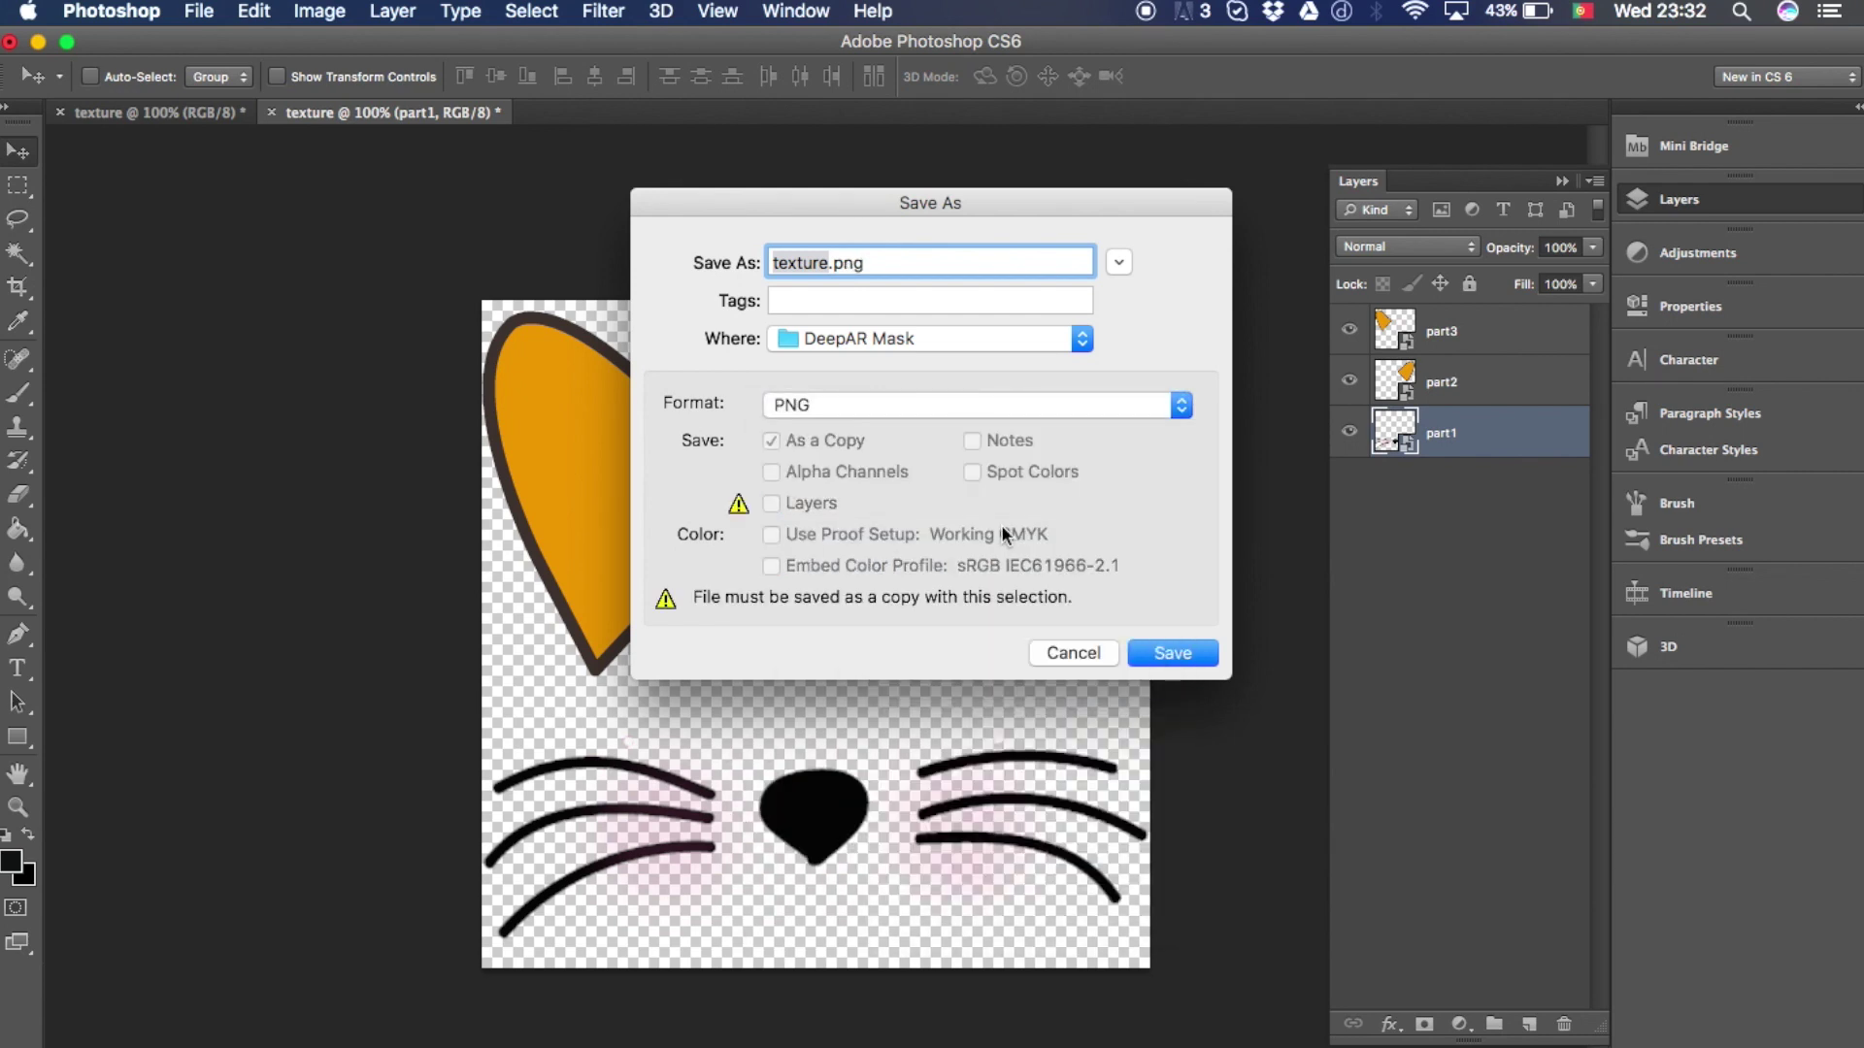
left_click(1174, 652)
left_click(1001, 387)
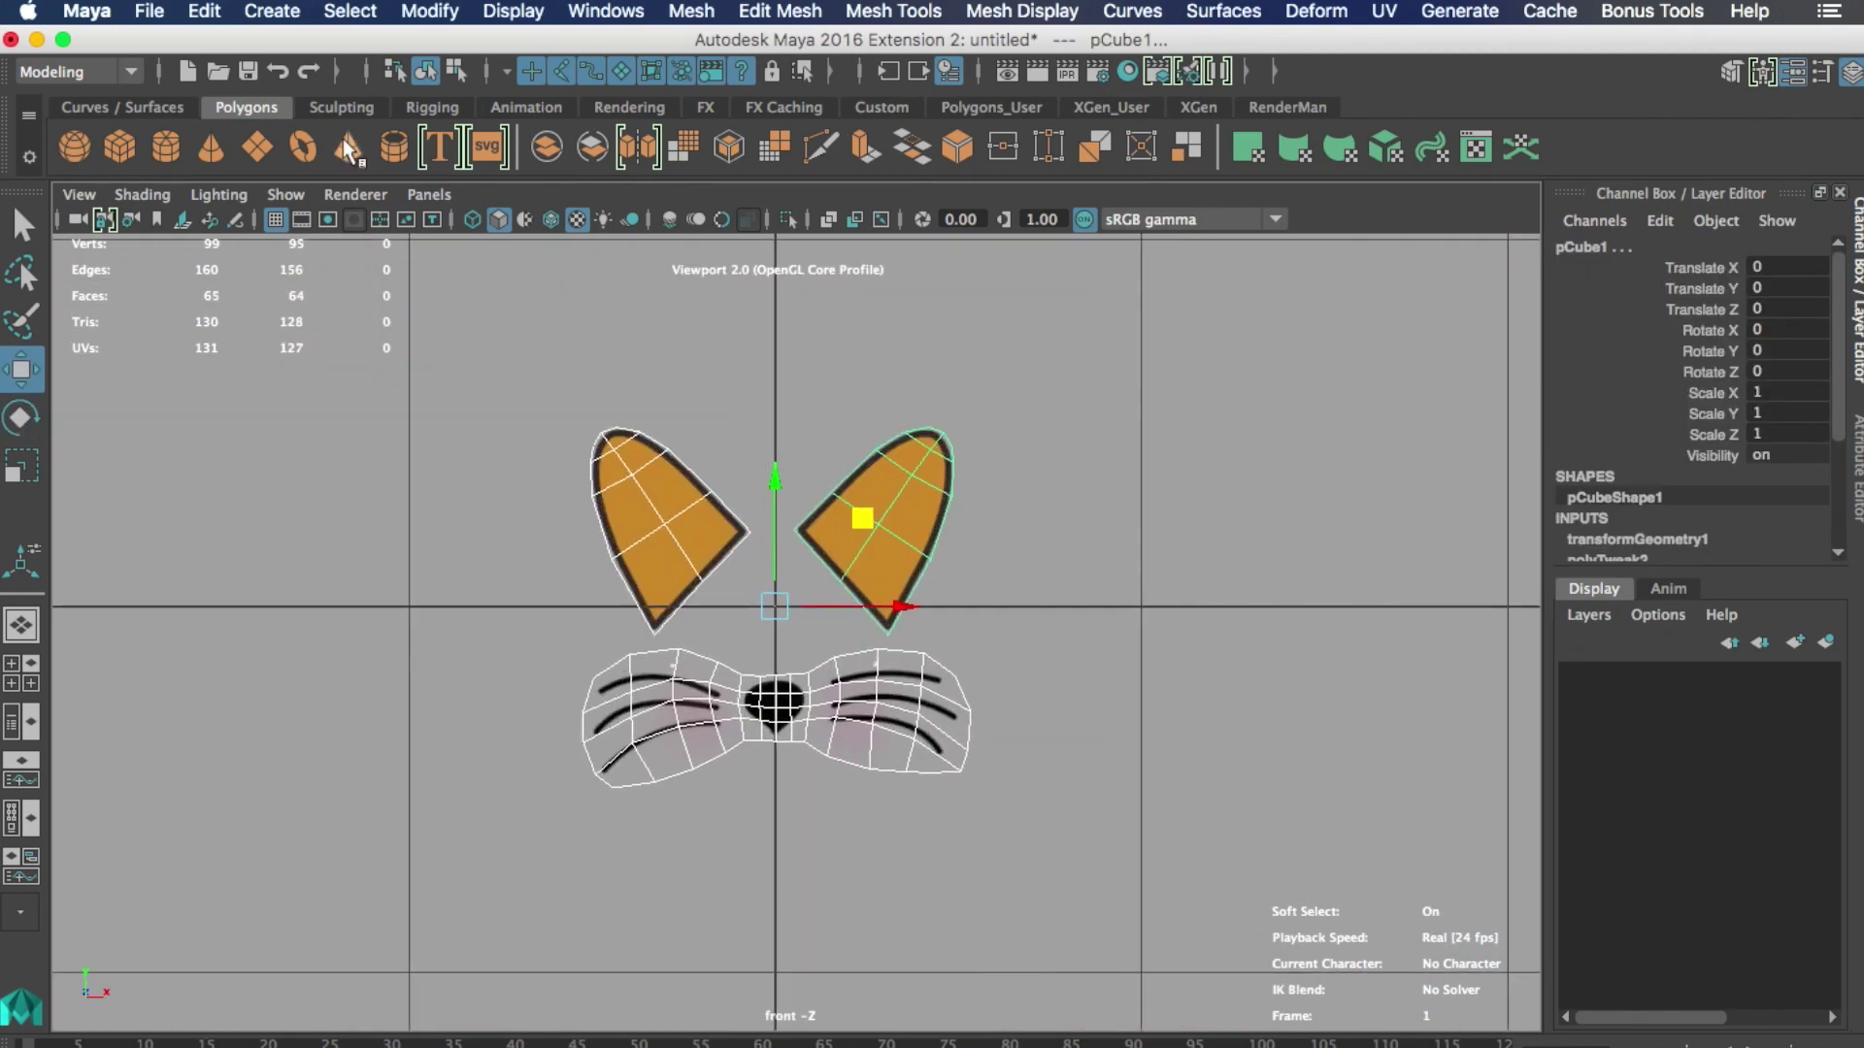
- Apply a planar UV projection to the ears and muzzle mesh
left_click(221, 12)
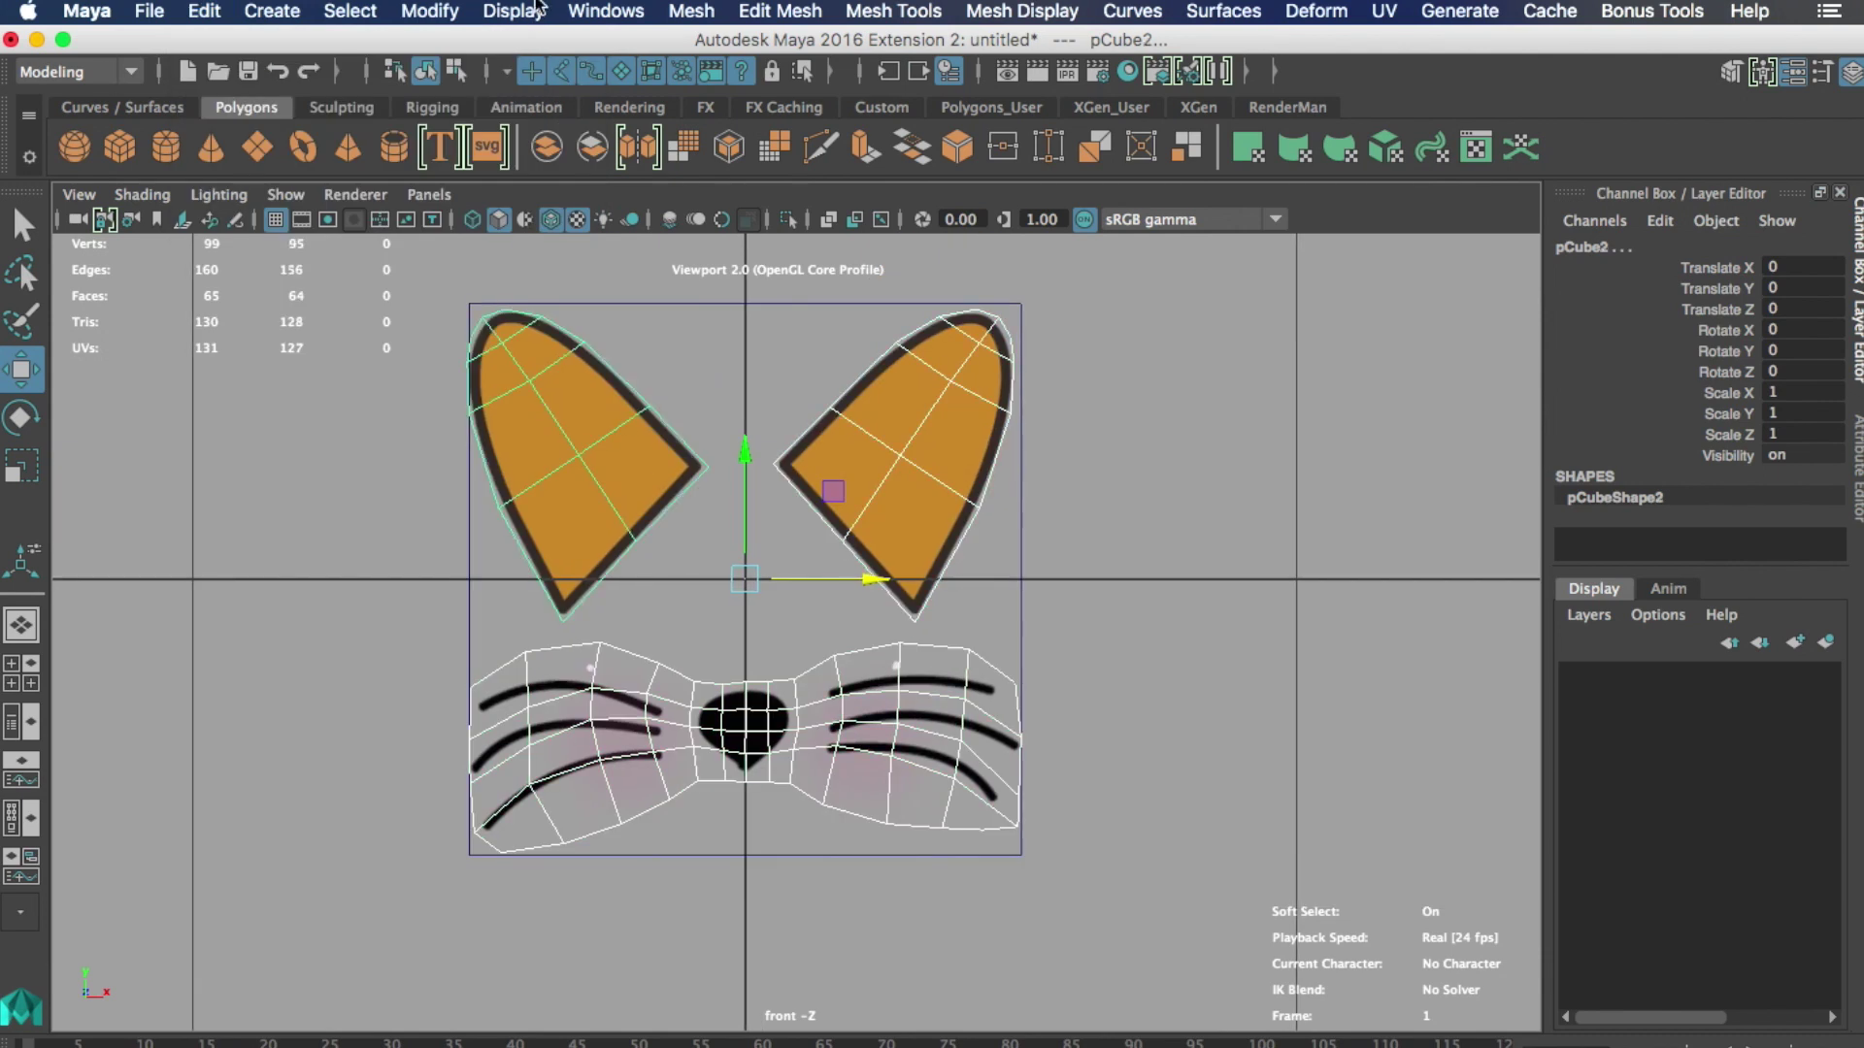
left_click(1384, 10)
left_click(1437, 308)
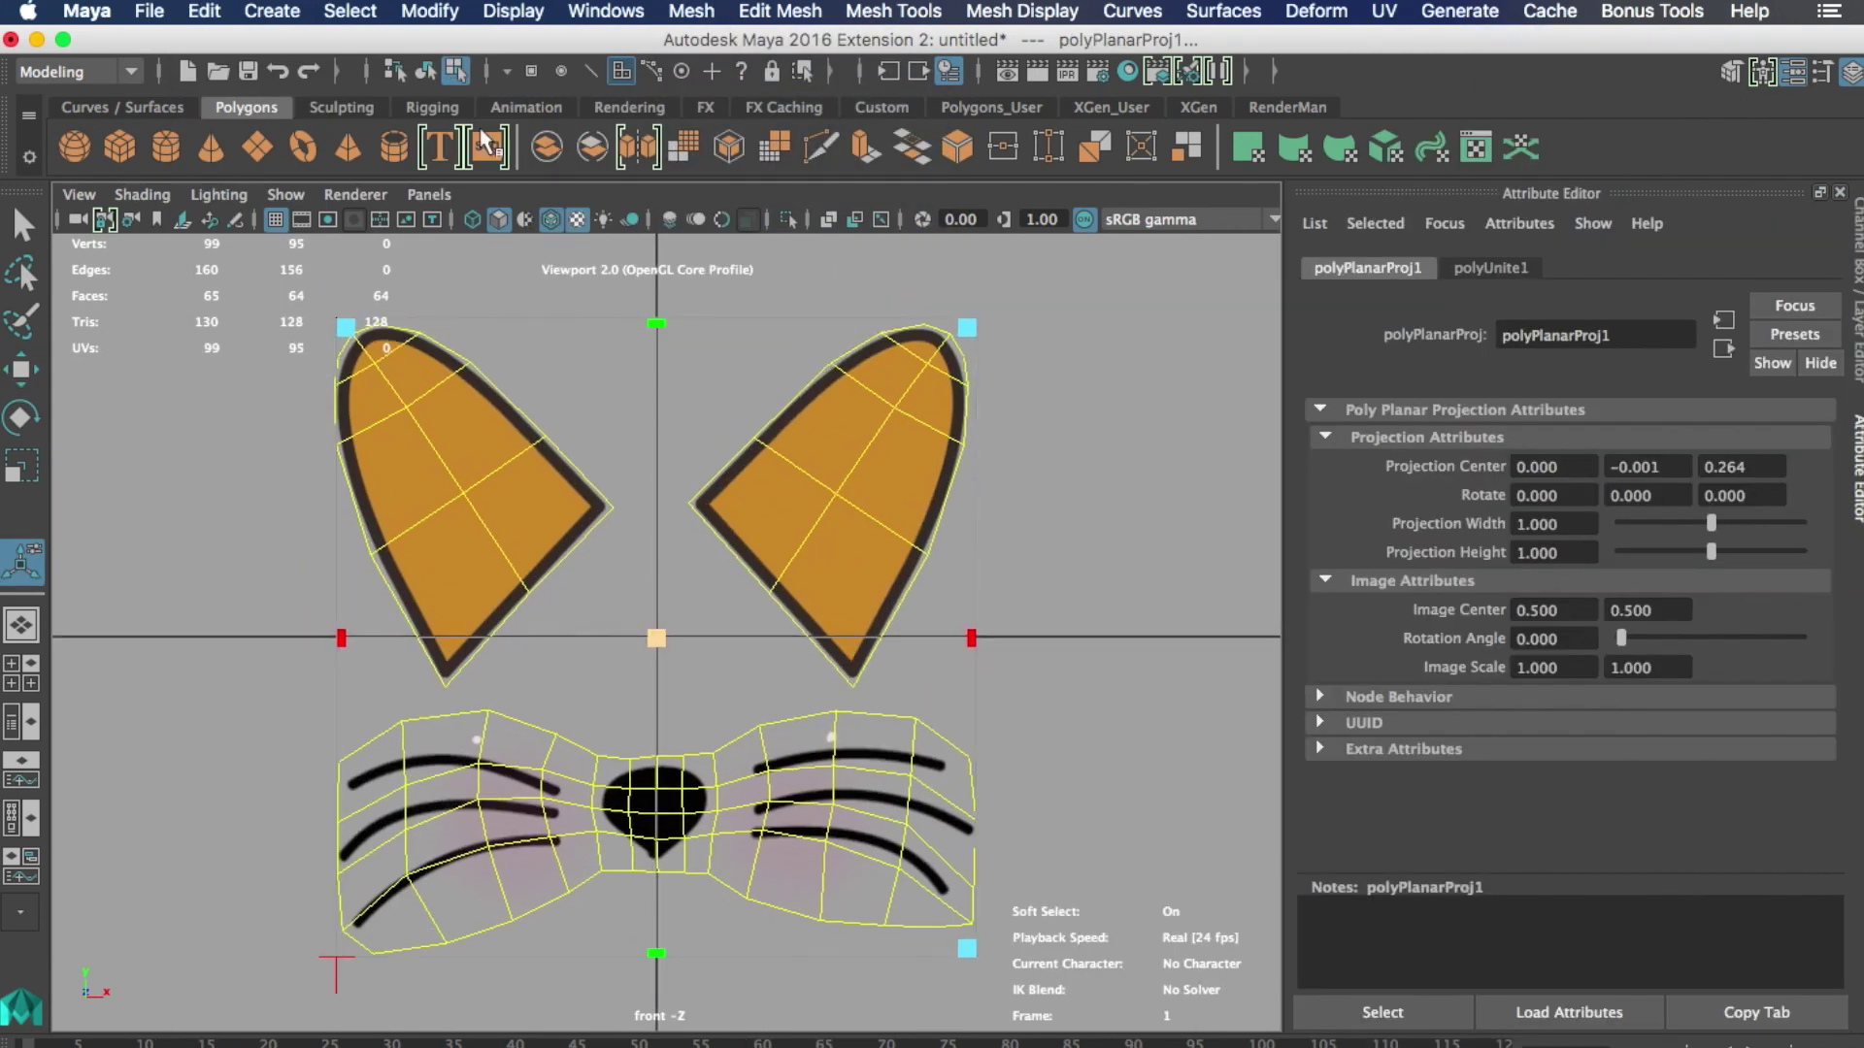
left_click(621, 398)
- Give the mesh a new Lambert material with texture.png as its colour file texture
left_click(469, 444)
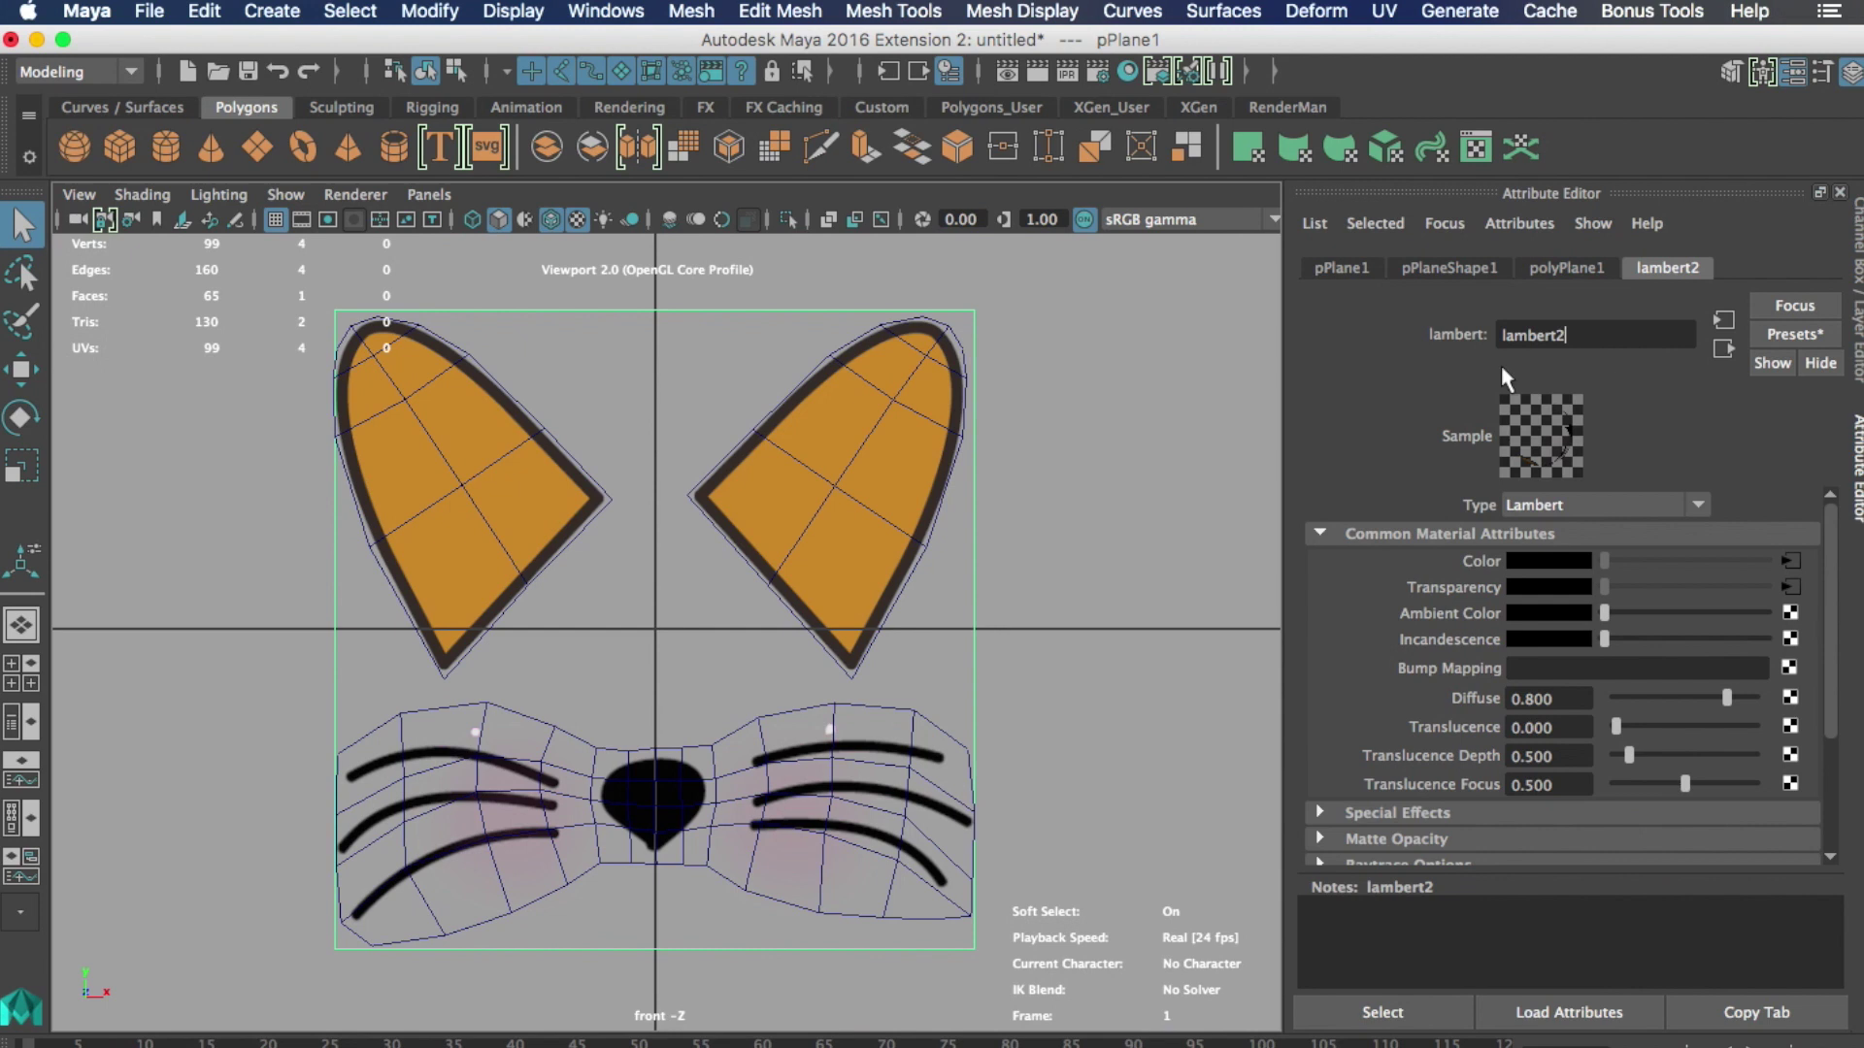
left_click(841, 469)
right_click_drag(841, 469, 1039, 956)
left_click(1790, 561)
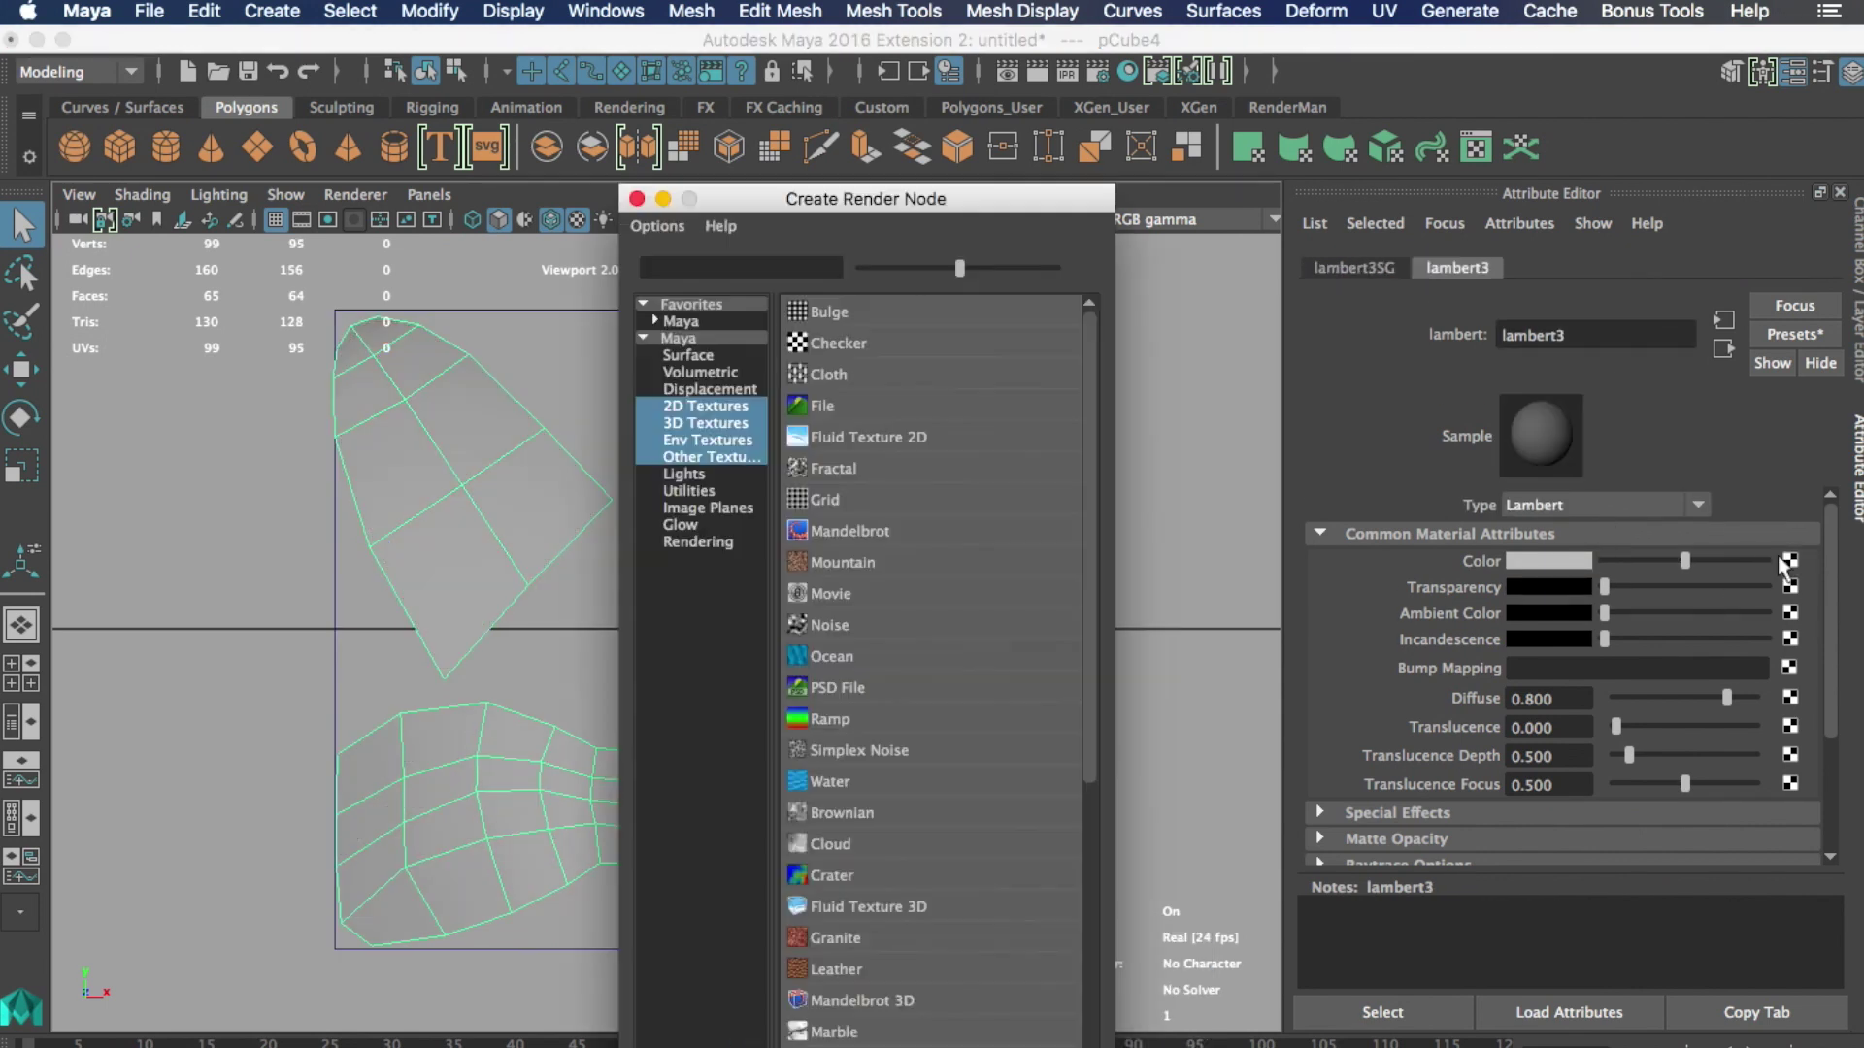
left_click(830, 402)
left_click(1797, 622)
left_click(575, 292)
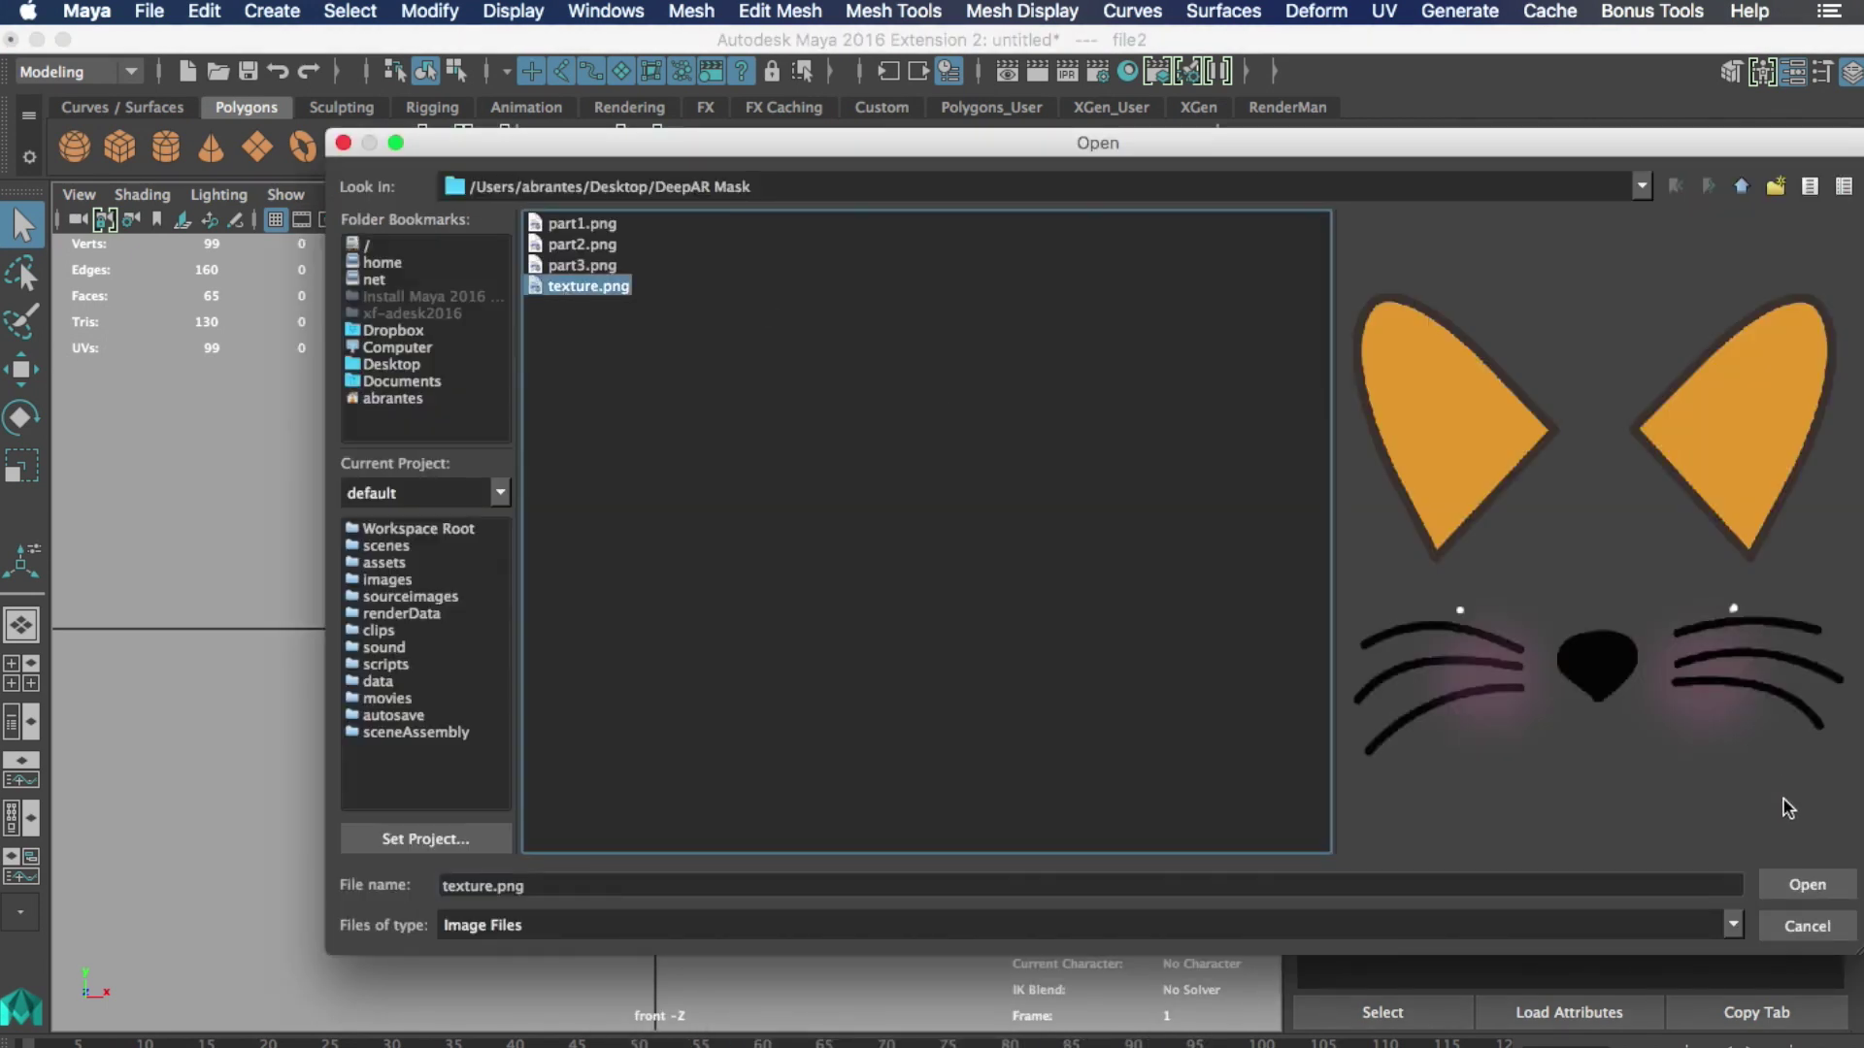
left_click(1802, 884)
- Move the reference image plane aside and delete it
left_click(778, 309)
key("space")
left_click_drag(761, 235, 766, 195)
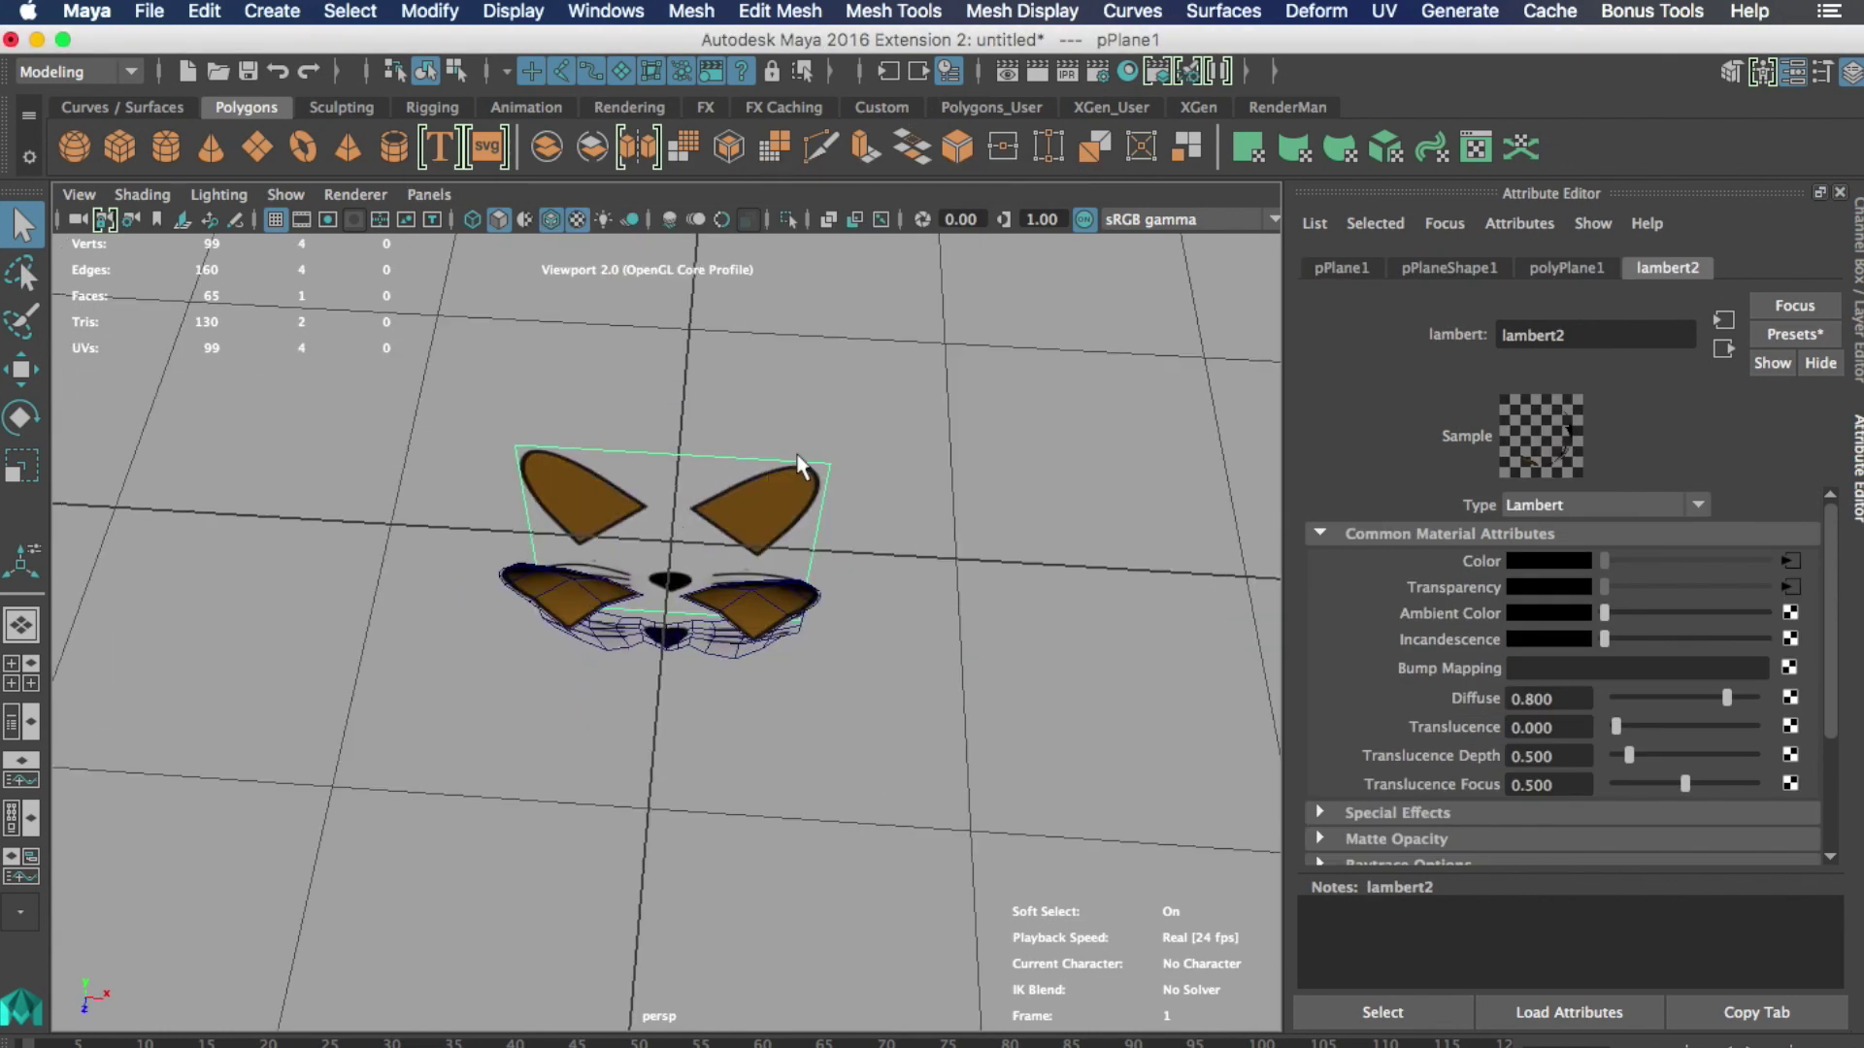
key("w")
left_click_drag(743, 500, 1235, 554)
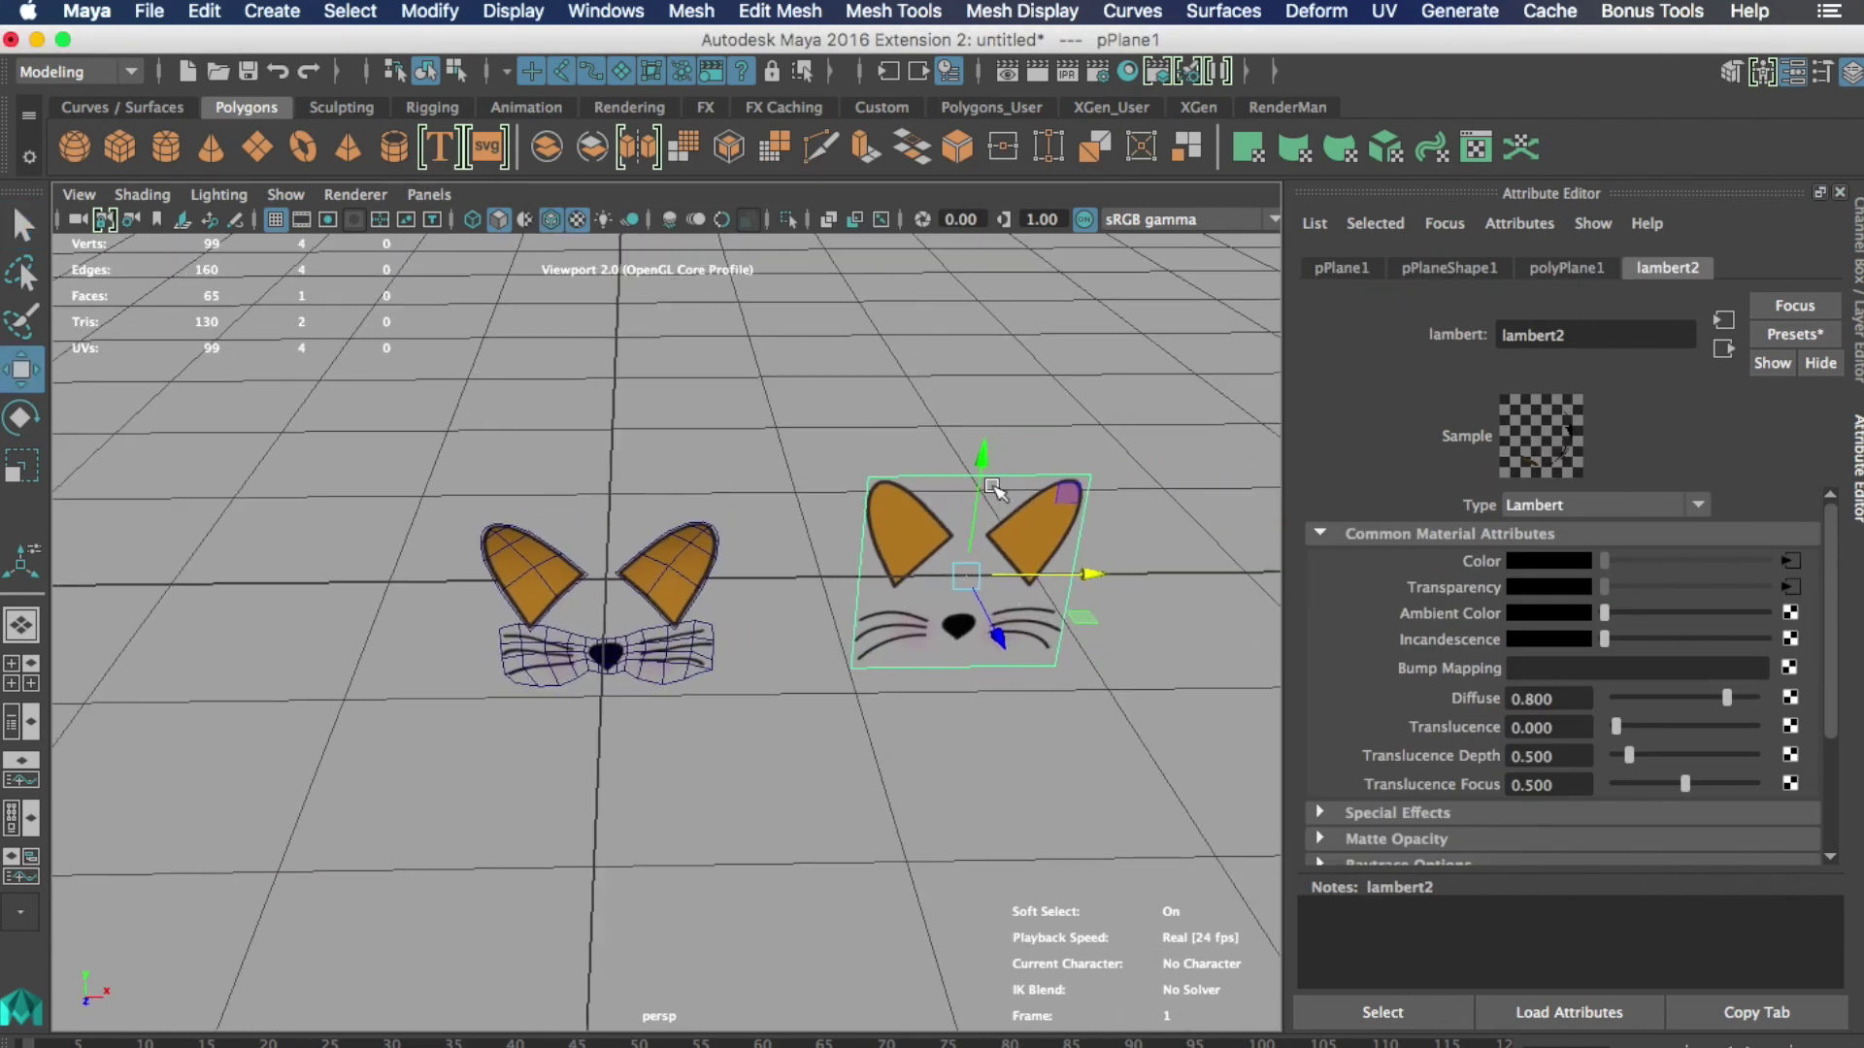
key("Delete")
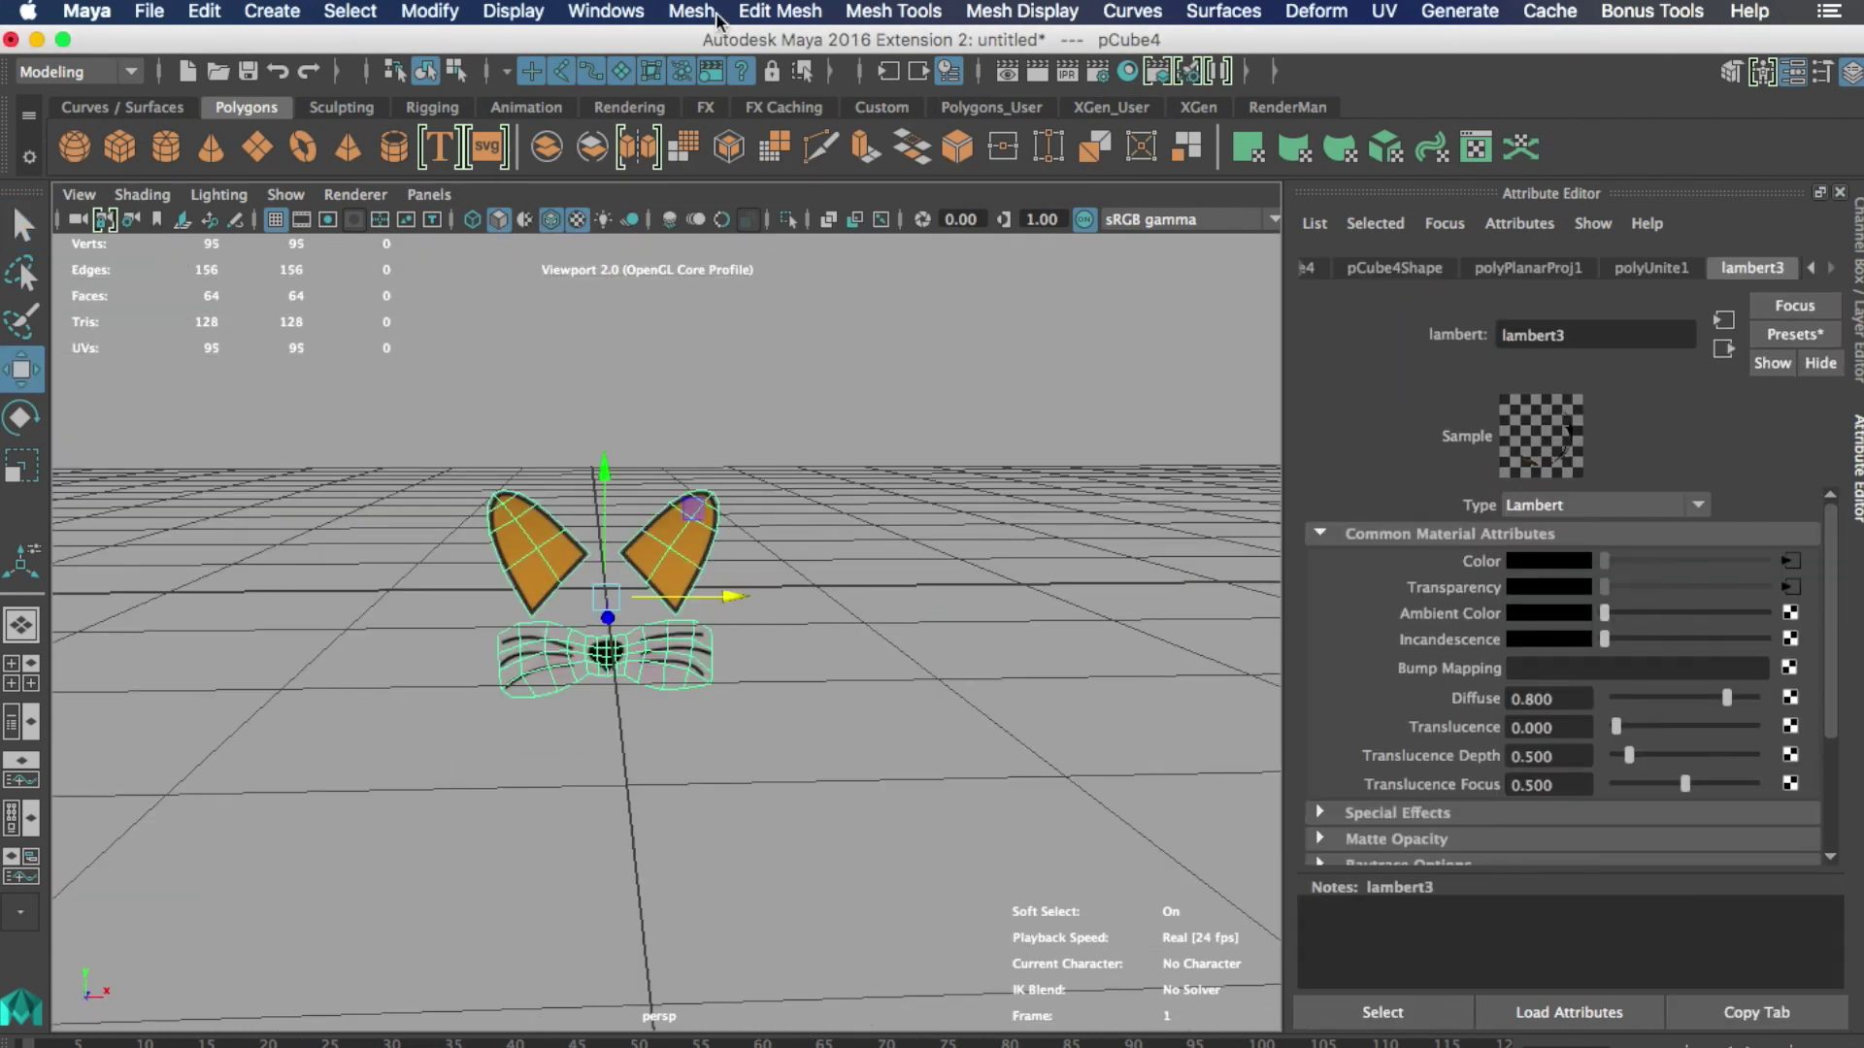
- Separate the mask mesh into individual pieces and select them all
left_click(691, 12)
left_click(845, 110)
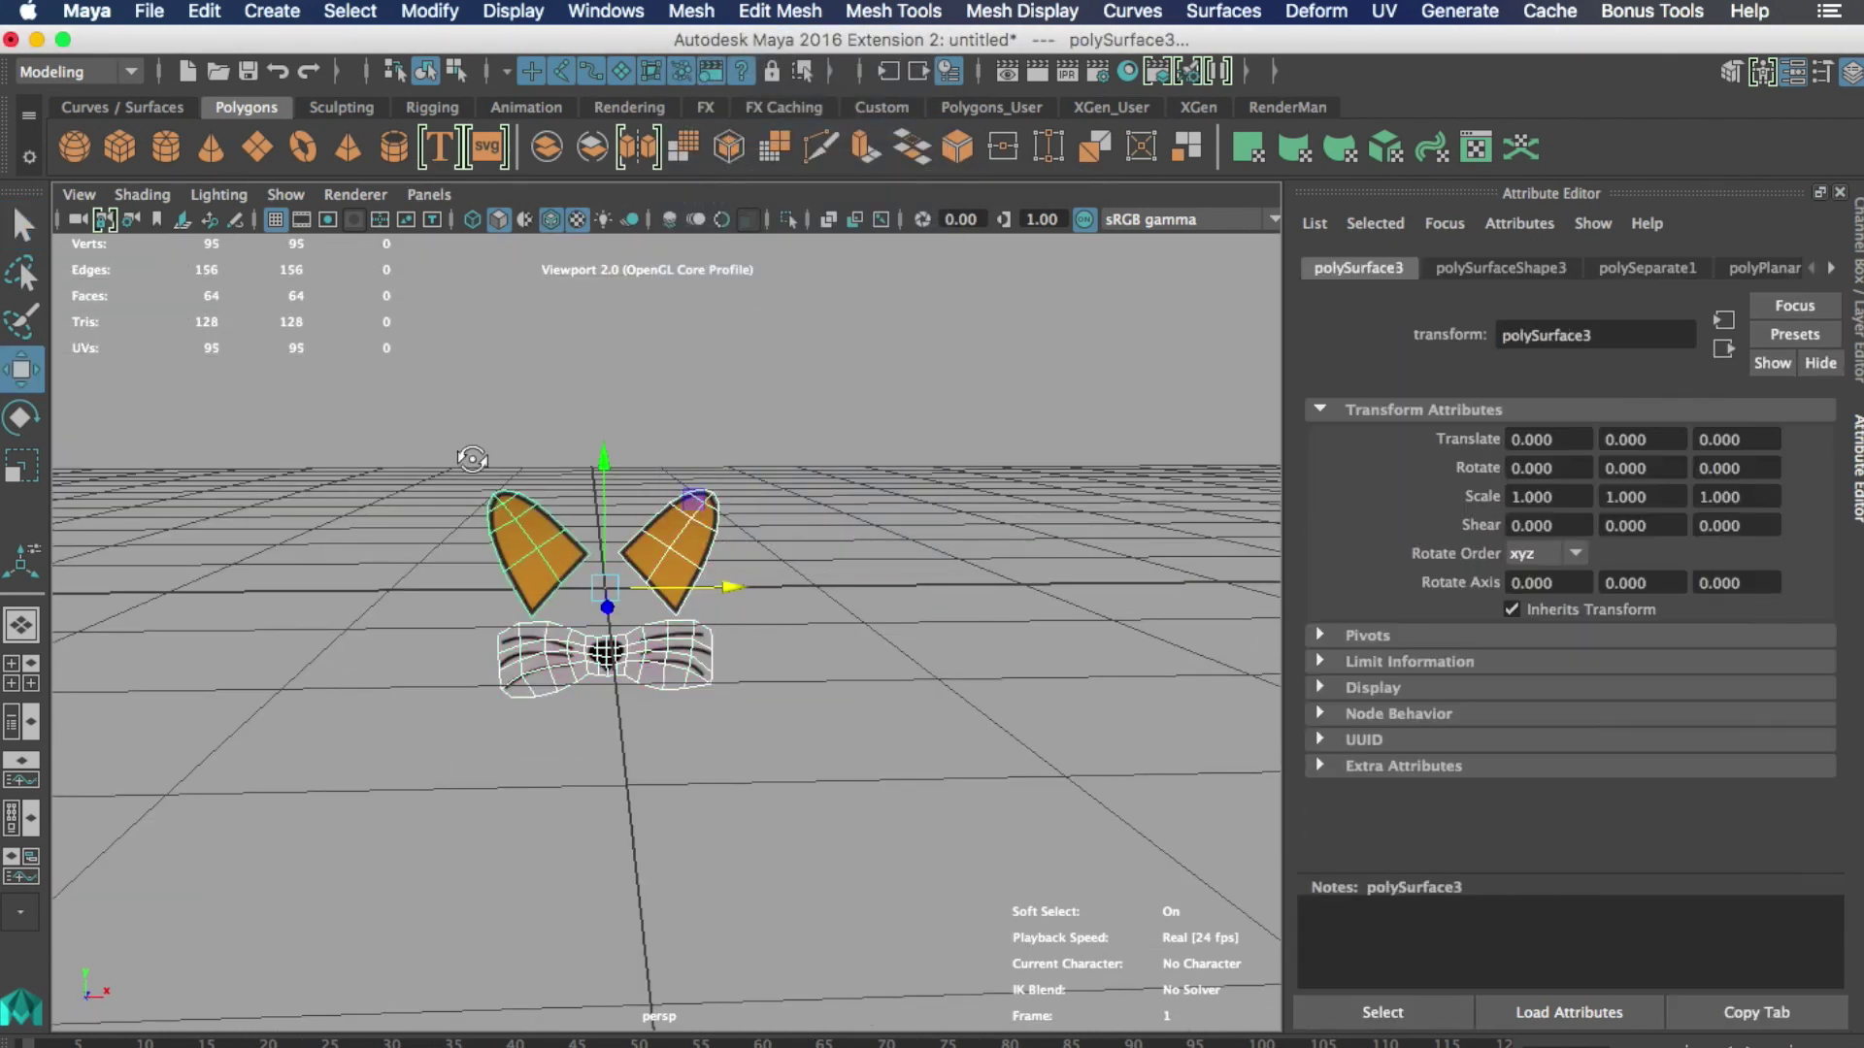
left_click_drag(485, 449, 808, 719)
- Rename the pCube4 group to 'mask' in the Outliner
left_click(606, 12)
left_click(625, 275)
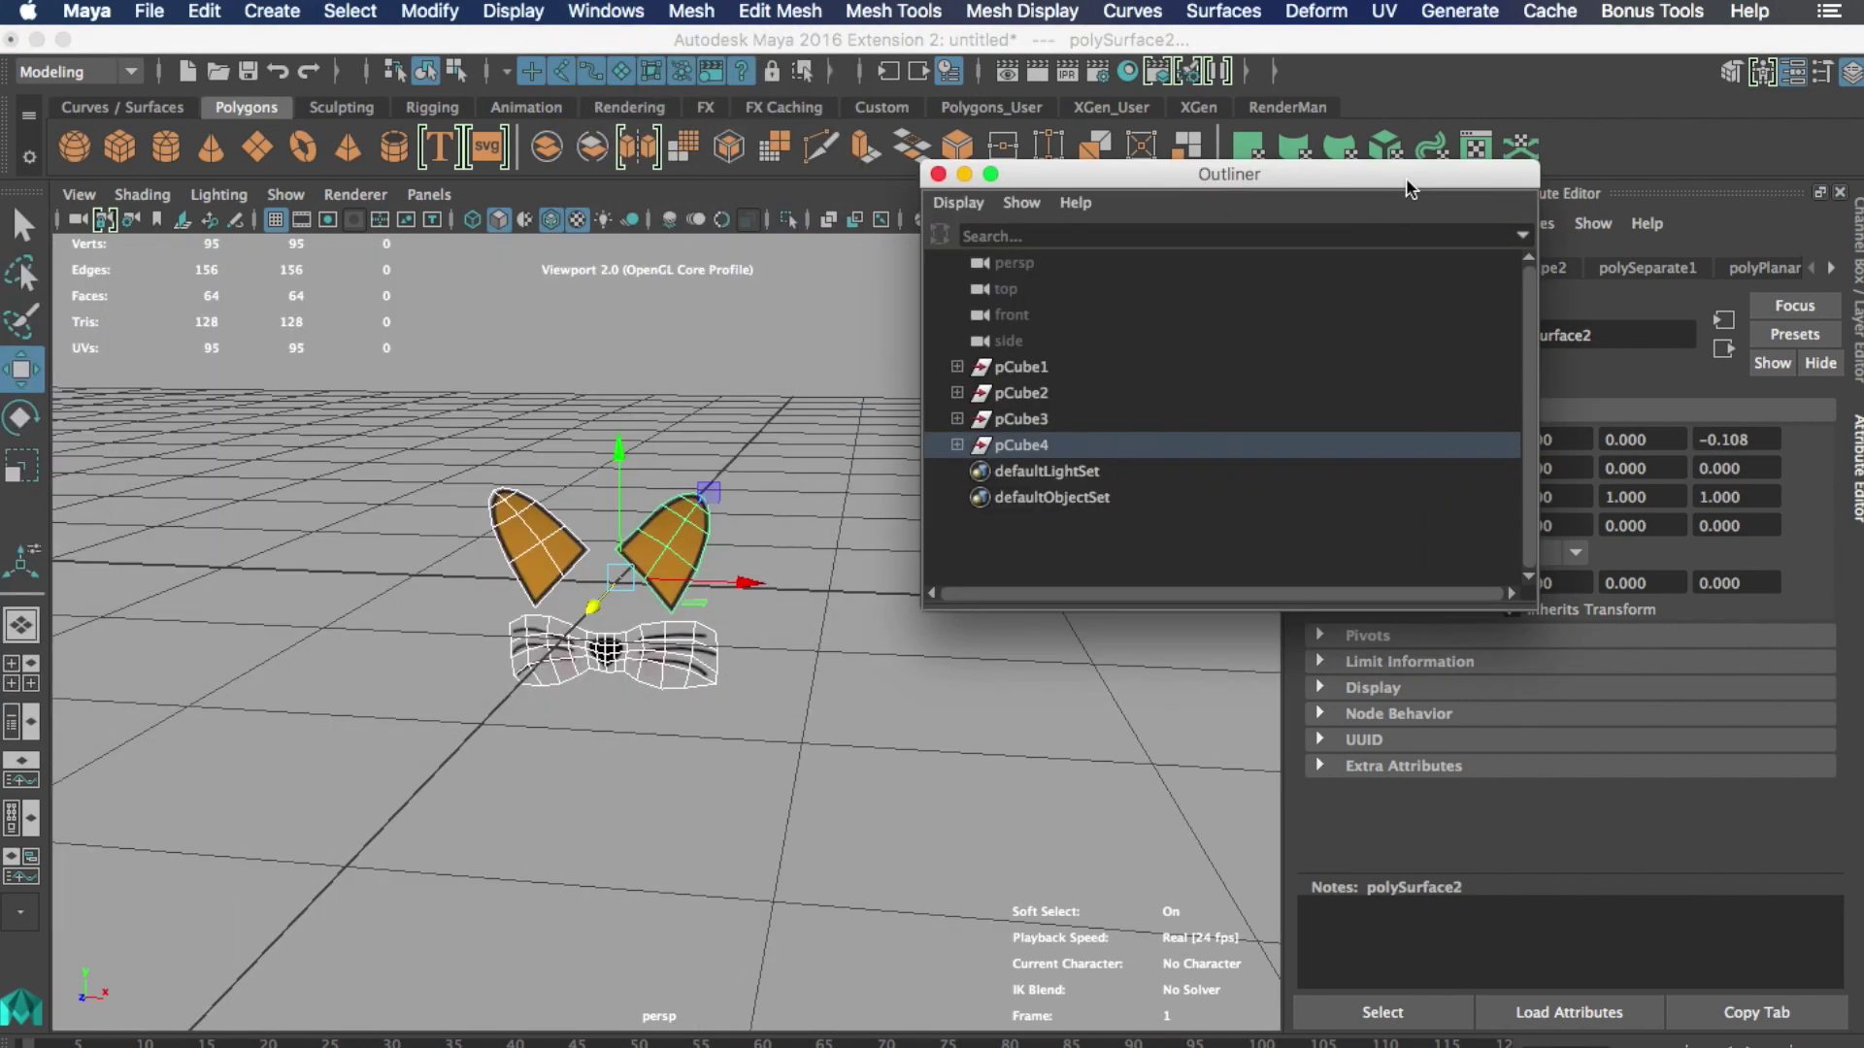
double_click(1029, 367)
type("mask")
key("Return")
- Rename the three pieces to 'muzzle', 'ear1' and 'ear2'
double_click(1063, 393)
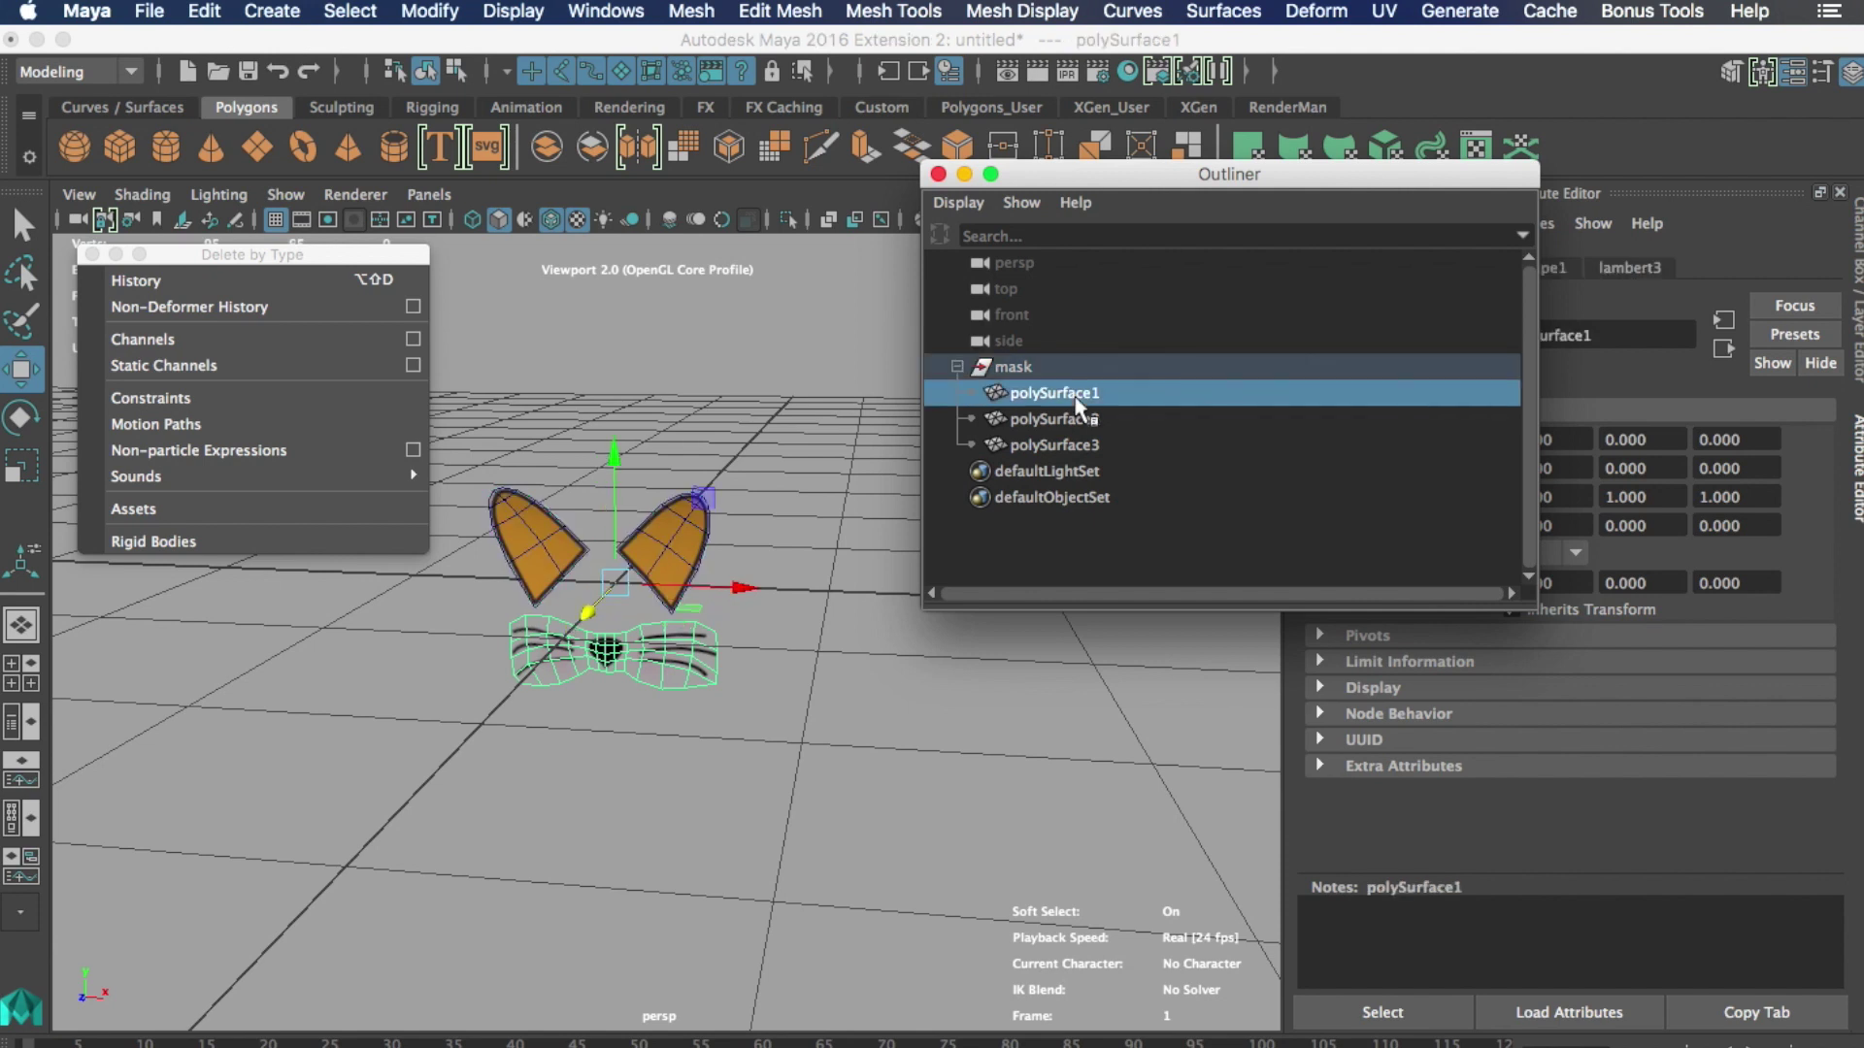
key("Return")
double_click(1105, 418)
type("ear1")
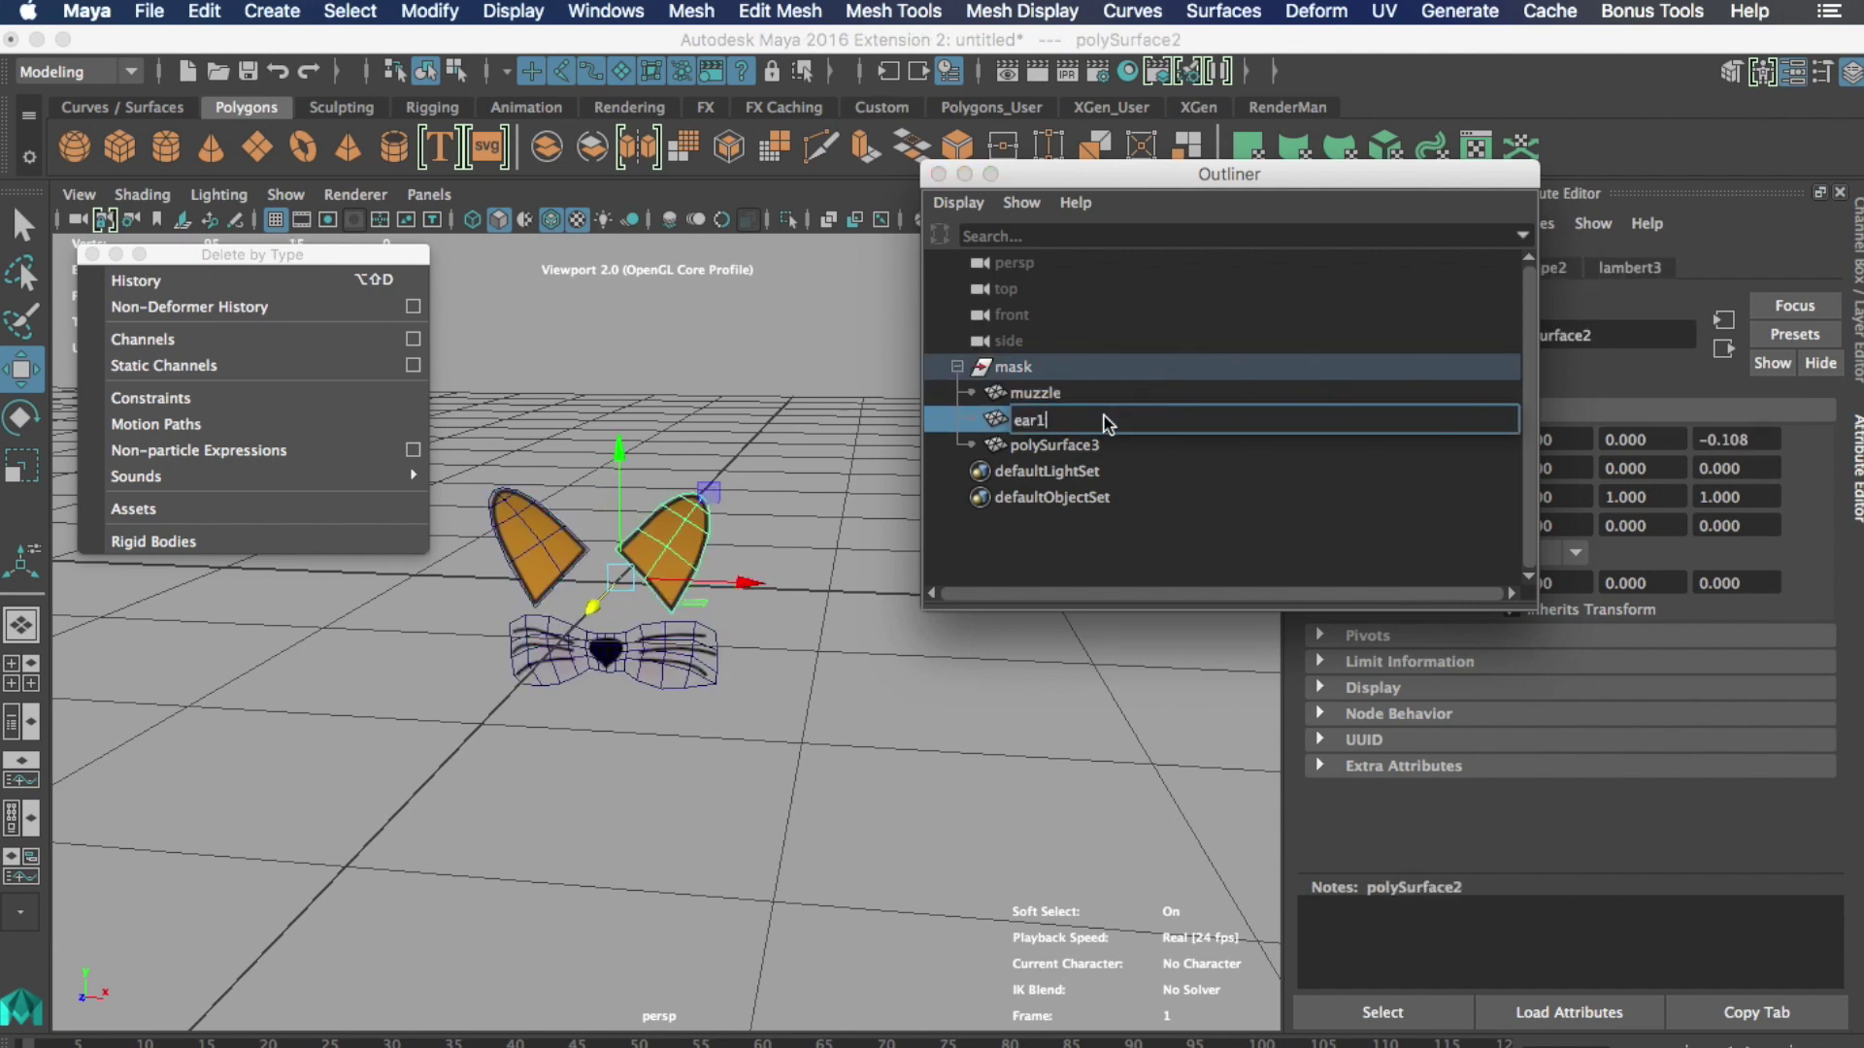
key("Return")
double_click(1056, 447)
type("ear")
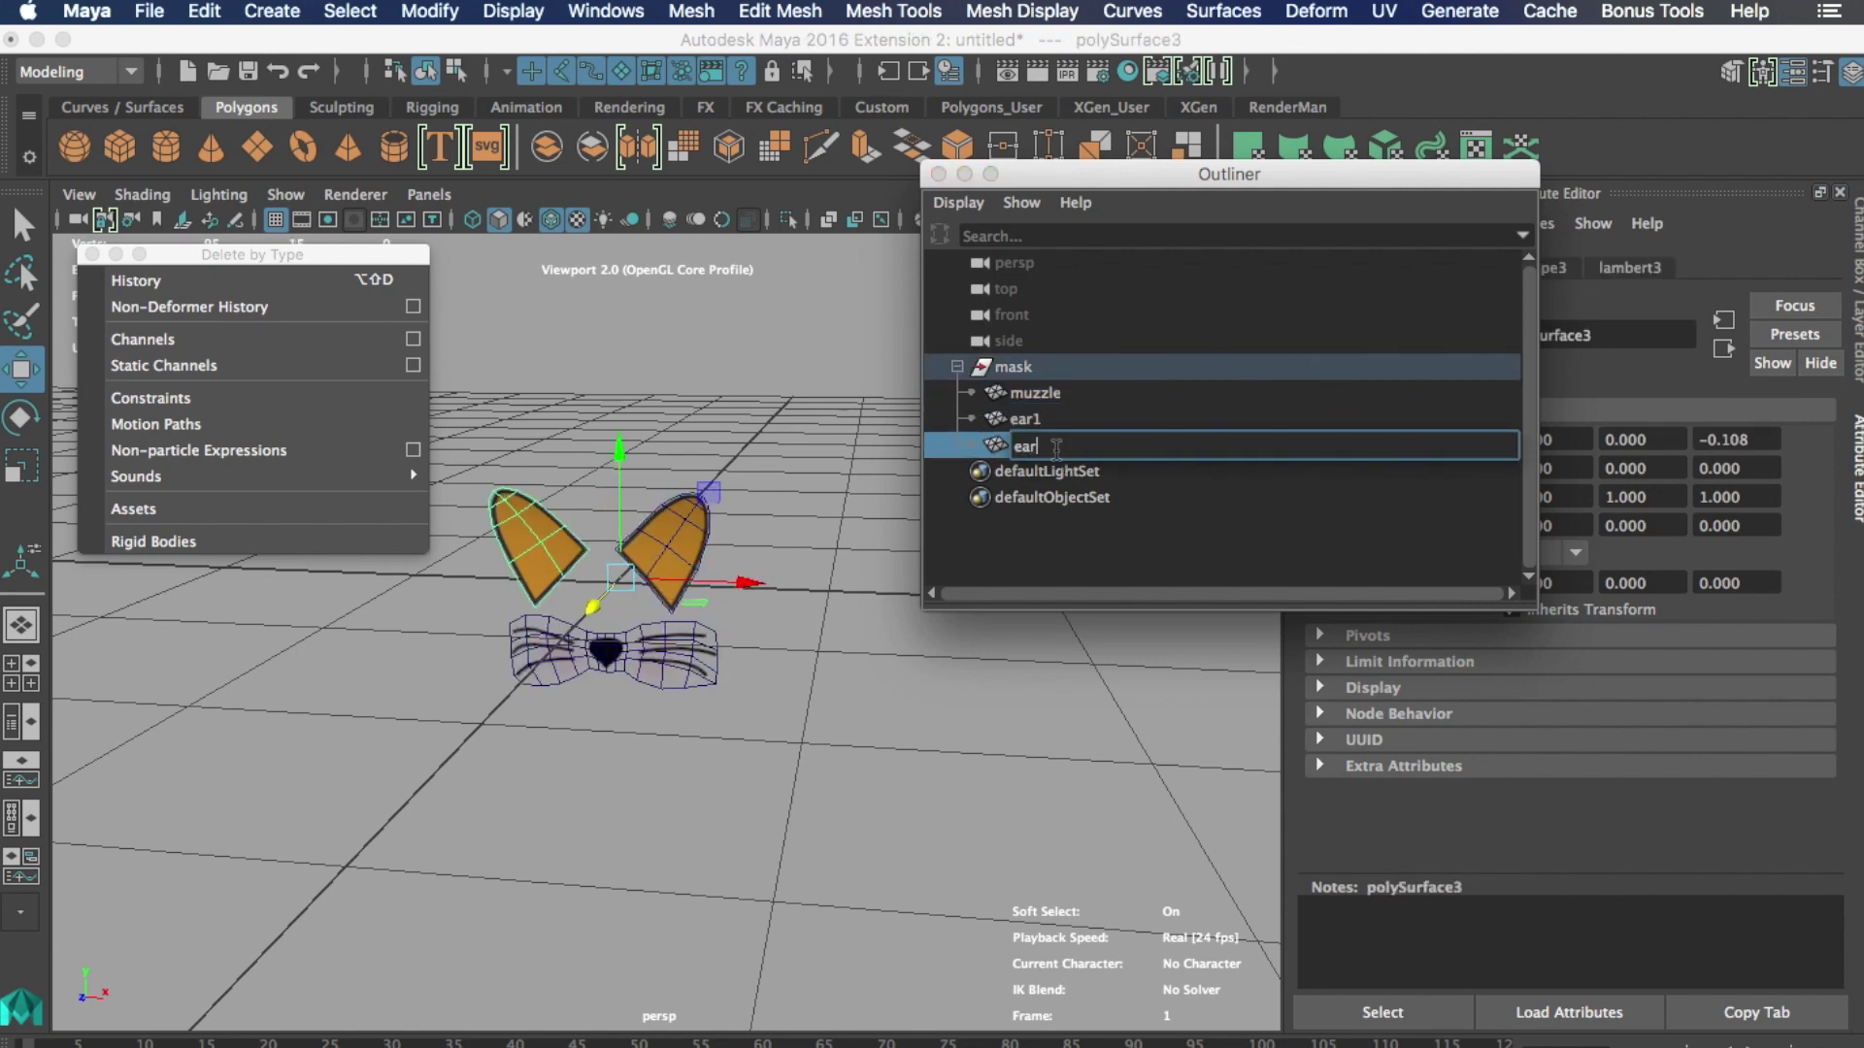
type("2")
key("Return")
- Delete the construction history of muzzle, ear1 and ear2
left_click(958, 367)
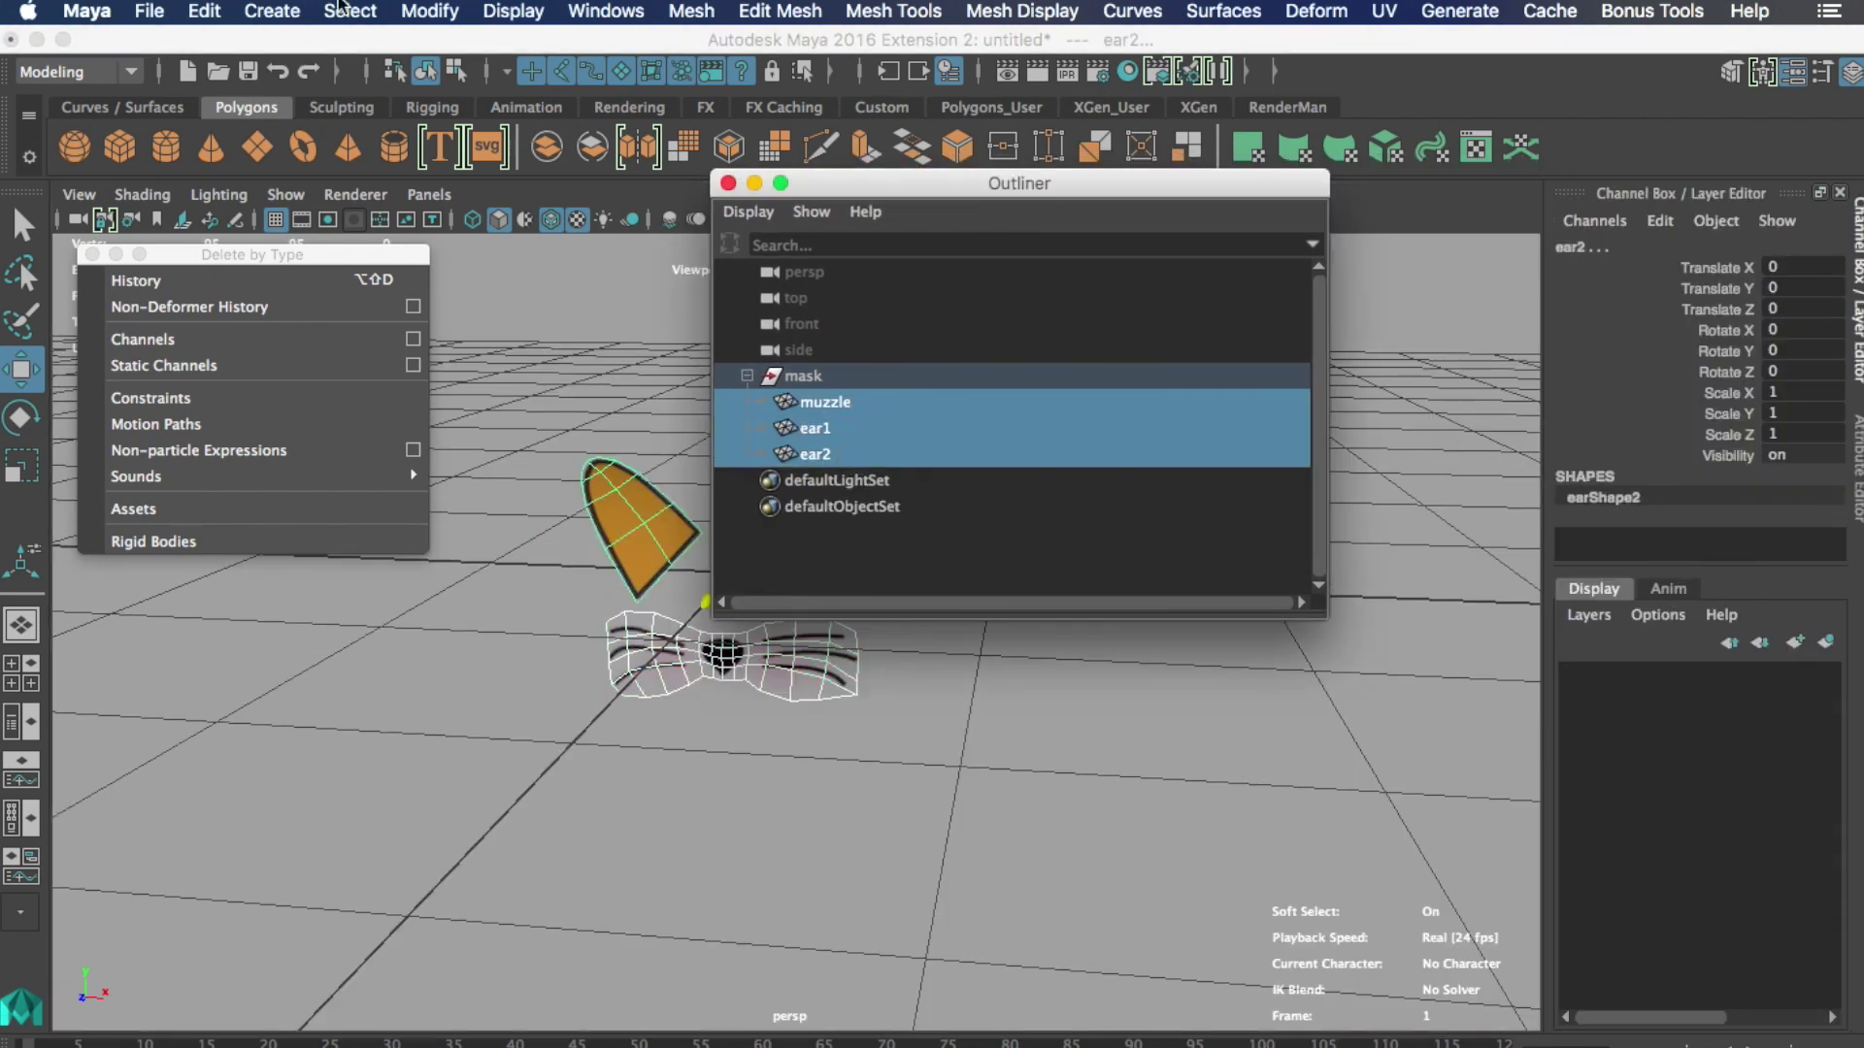
left_click(430, 11)
left_click(430, 11)
left_click(135, 280)
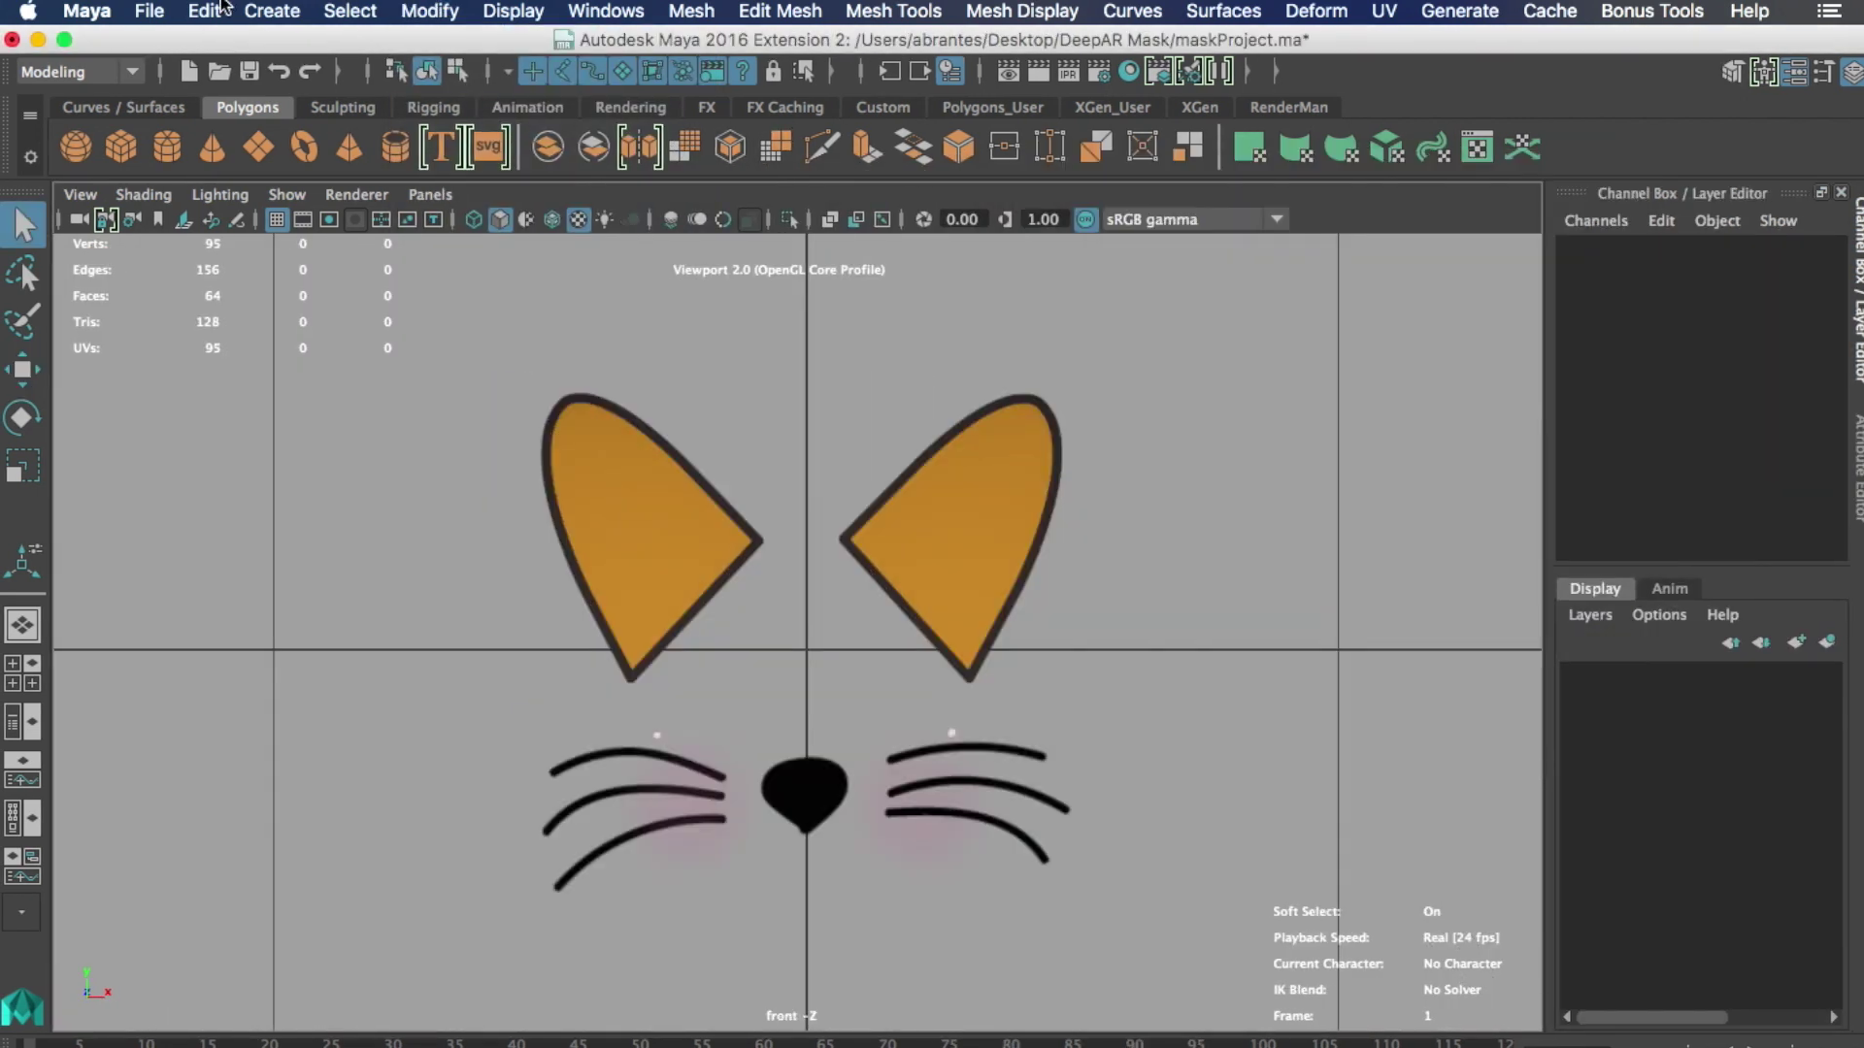
- Import denseMesh.fbx into the scene
left_click(148, 10)
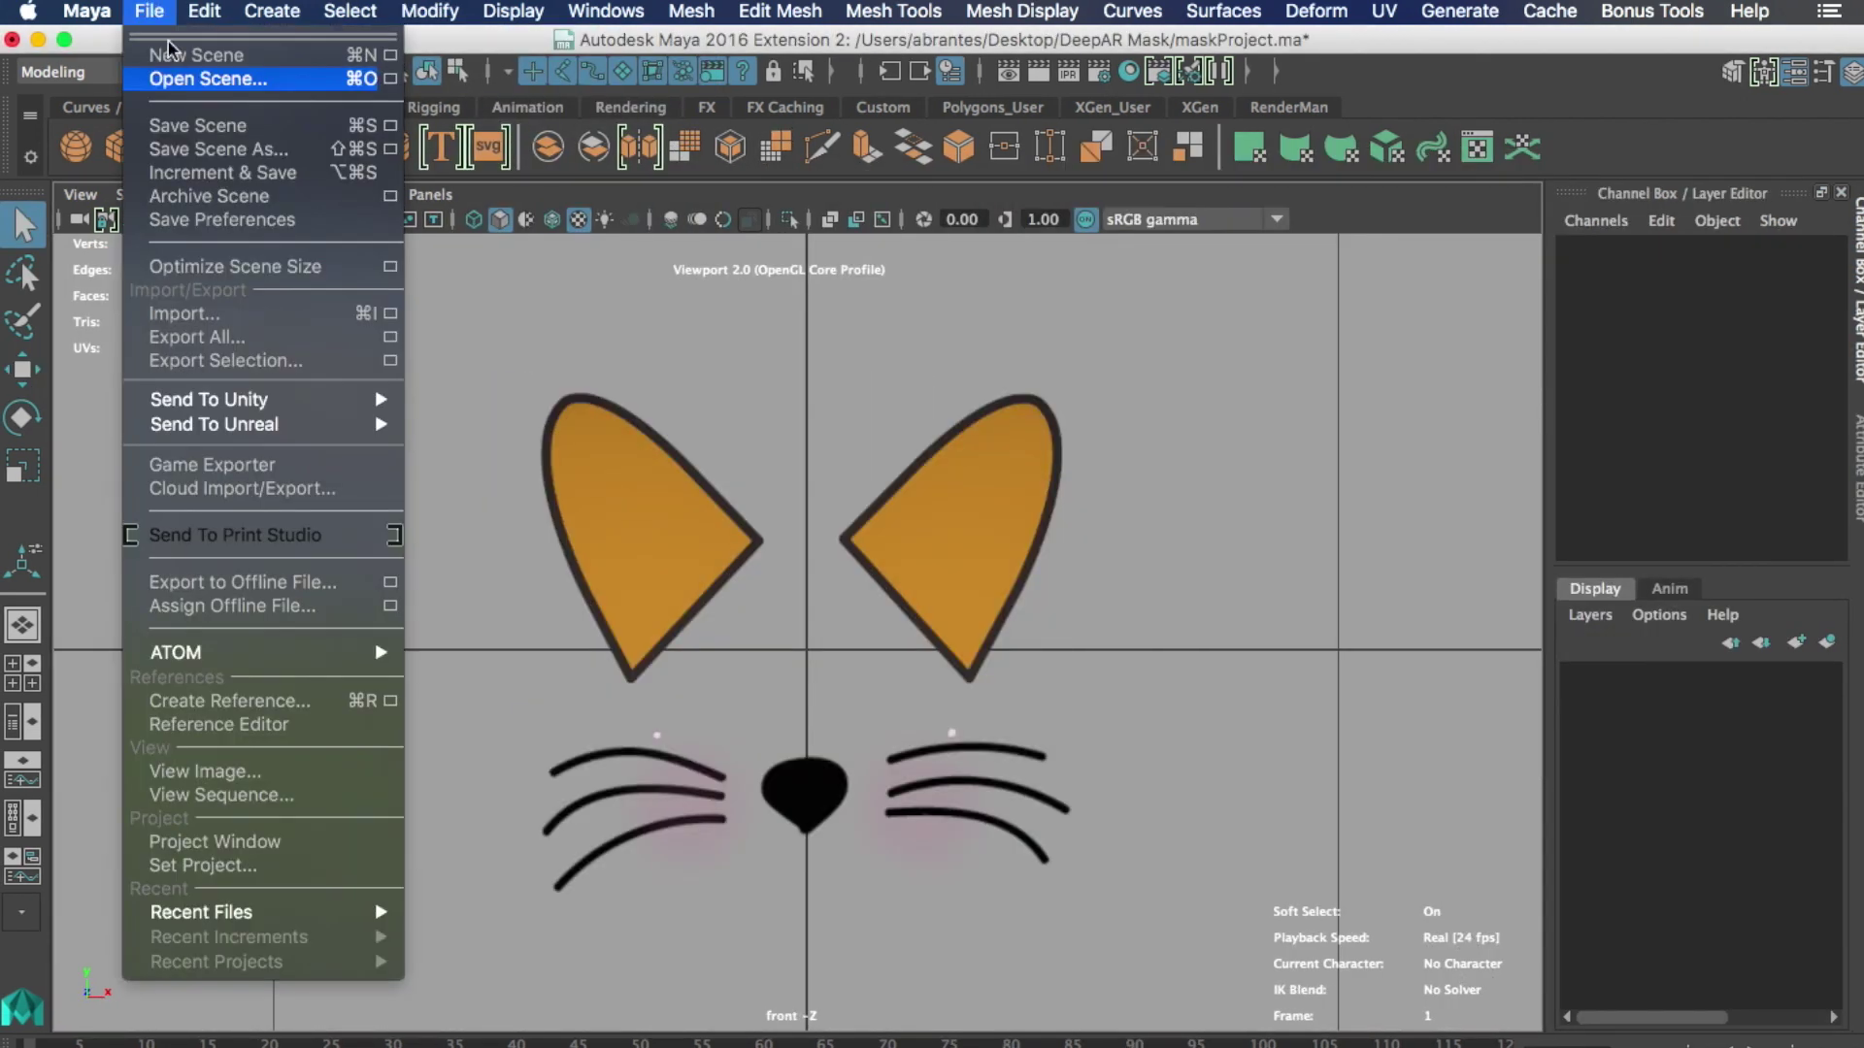
left_click(237, 316)
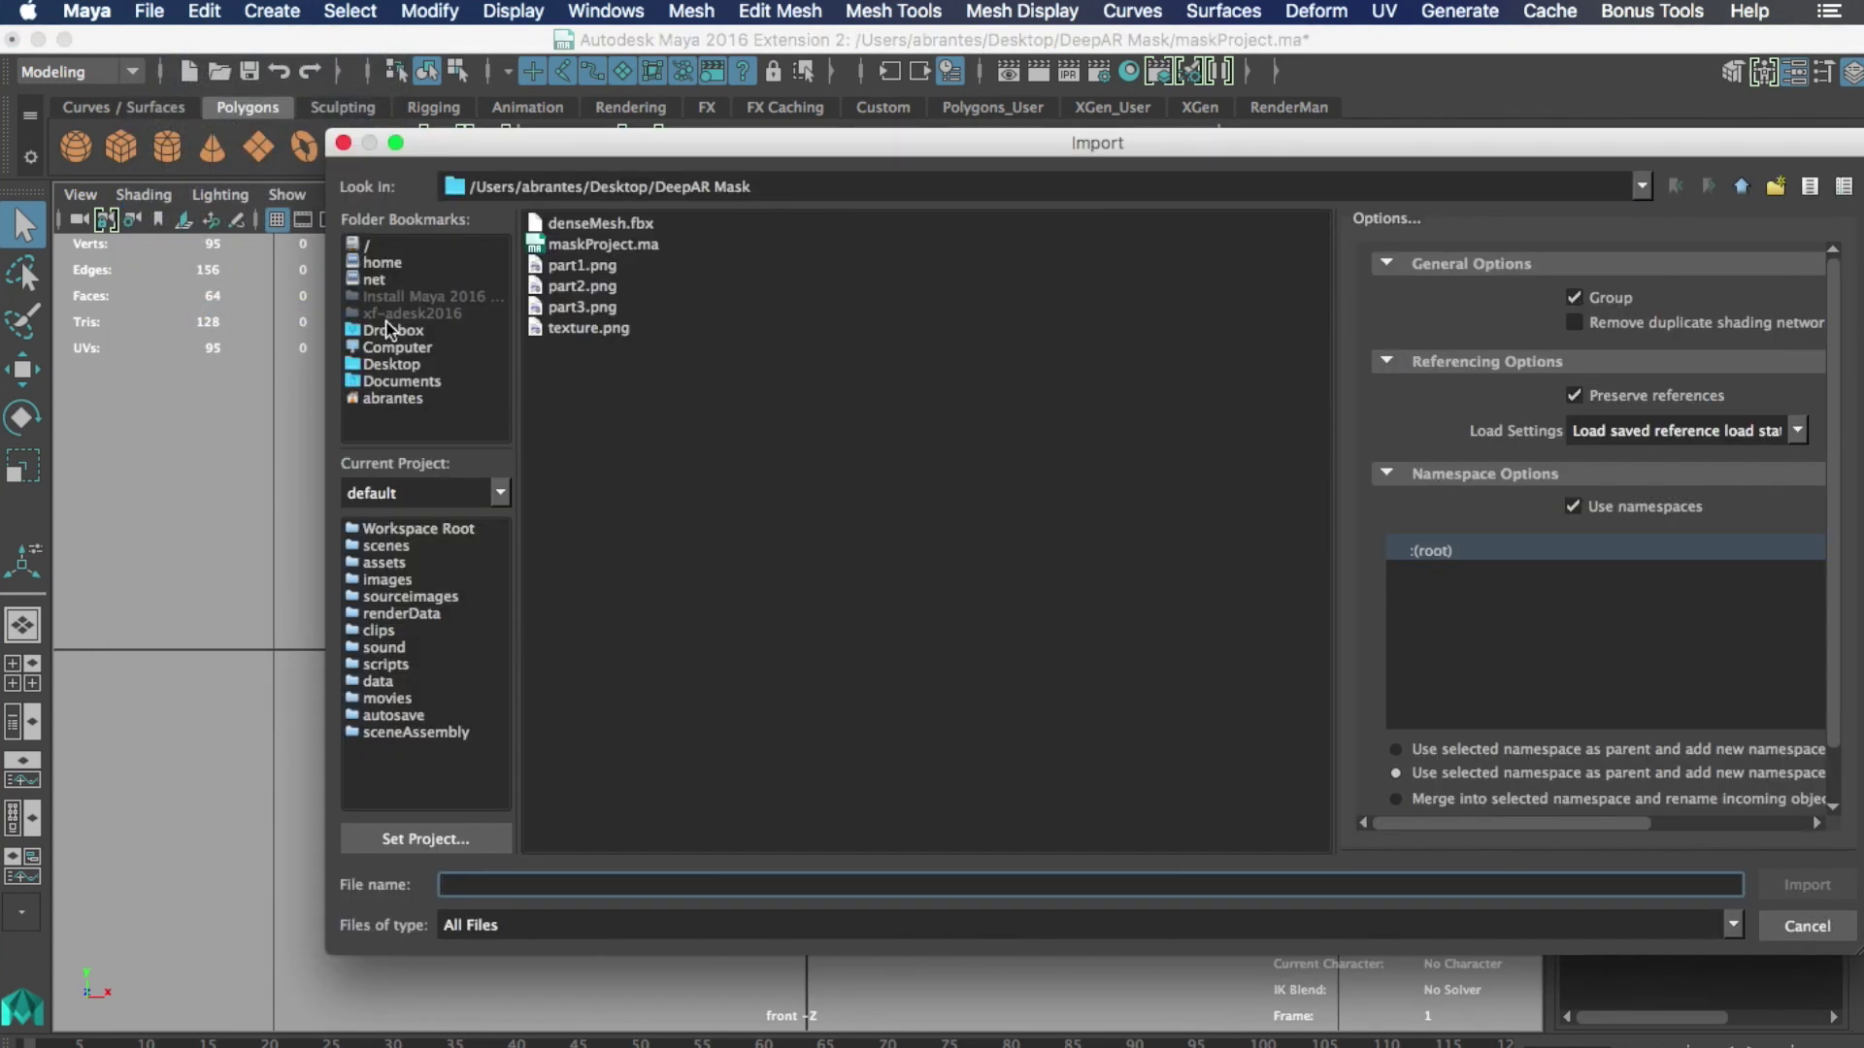
left_click(598, 224)
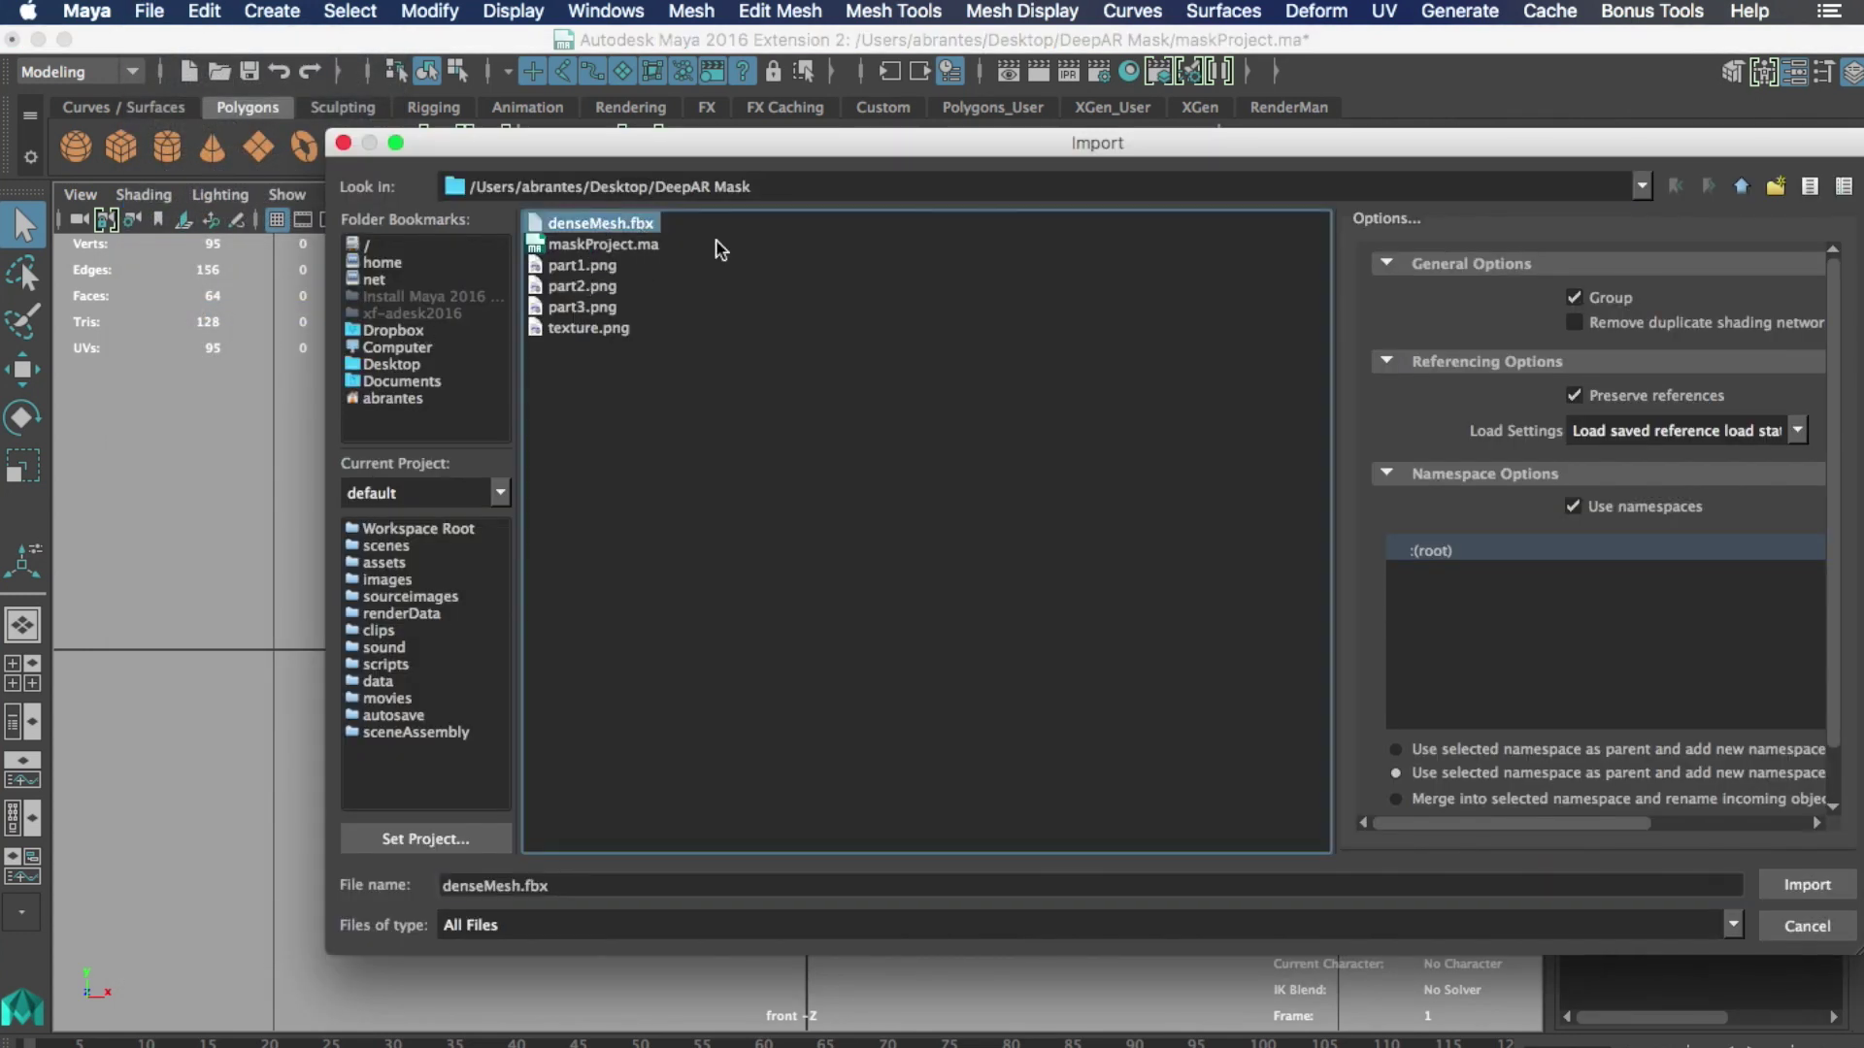
left_click(1808, 884)
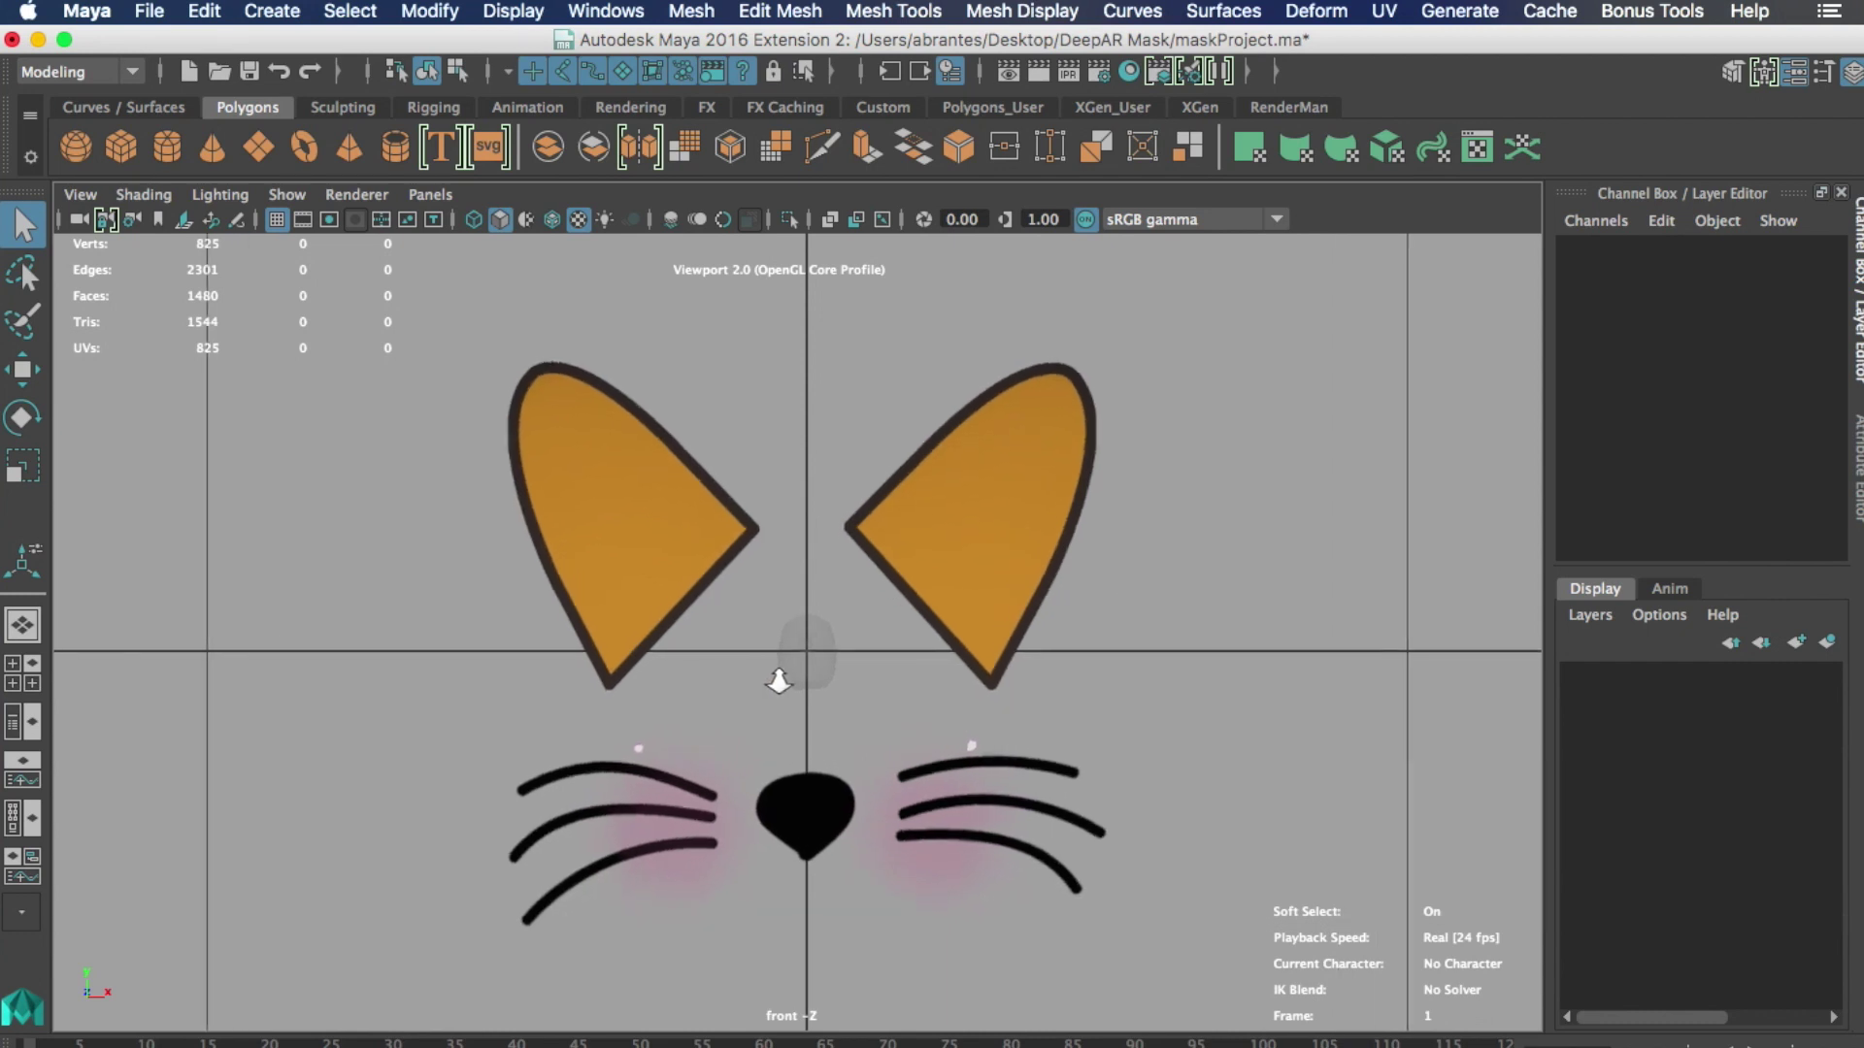
- Group the ears and muzzle and scale the group onto the face
left_click(832, 658)
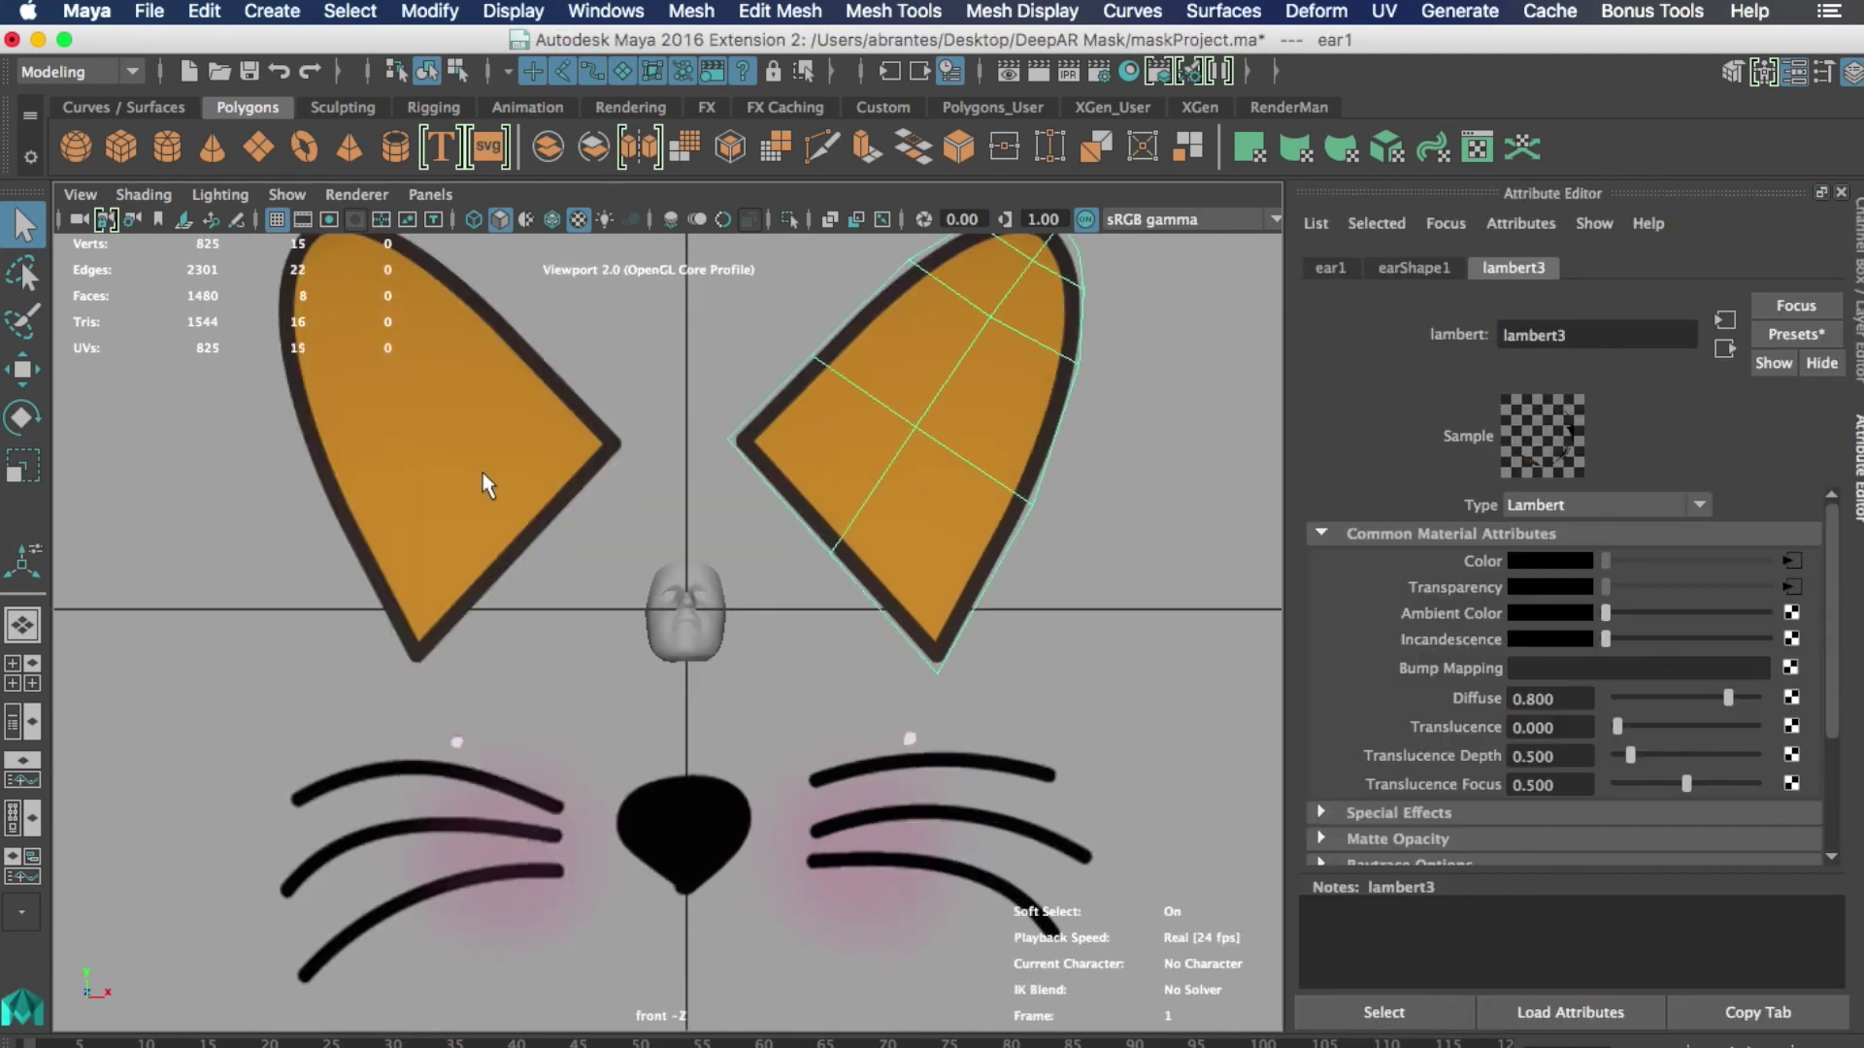
left_click(720, 833, "shift")
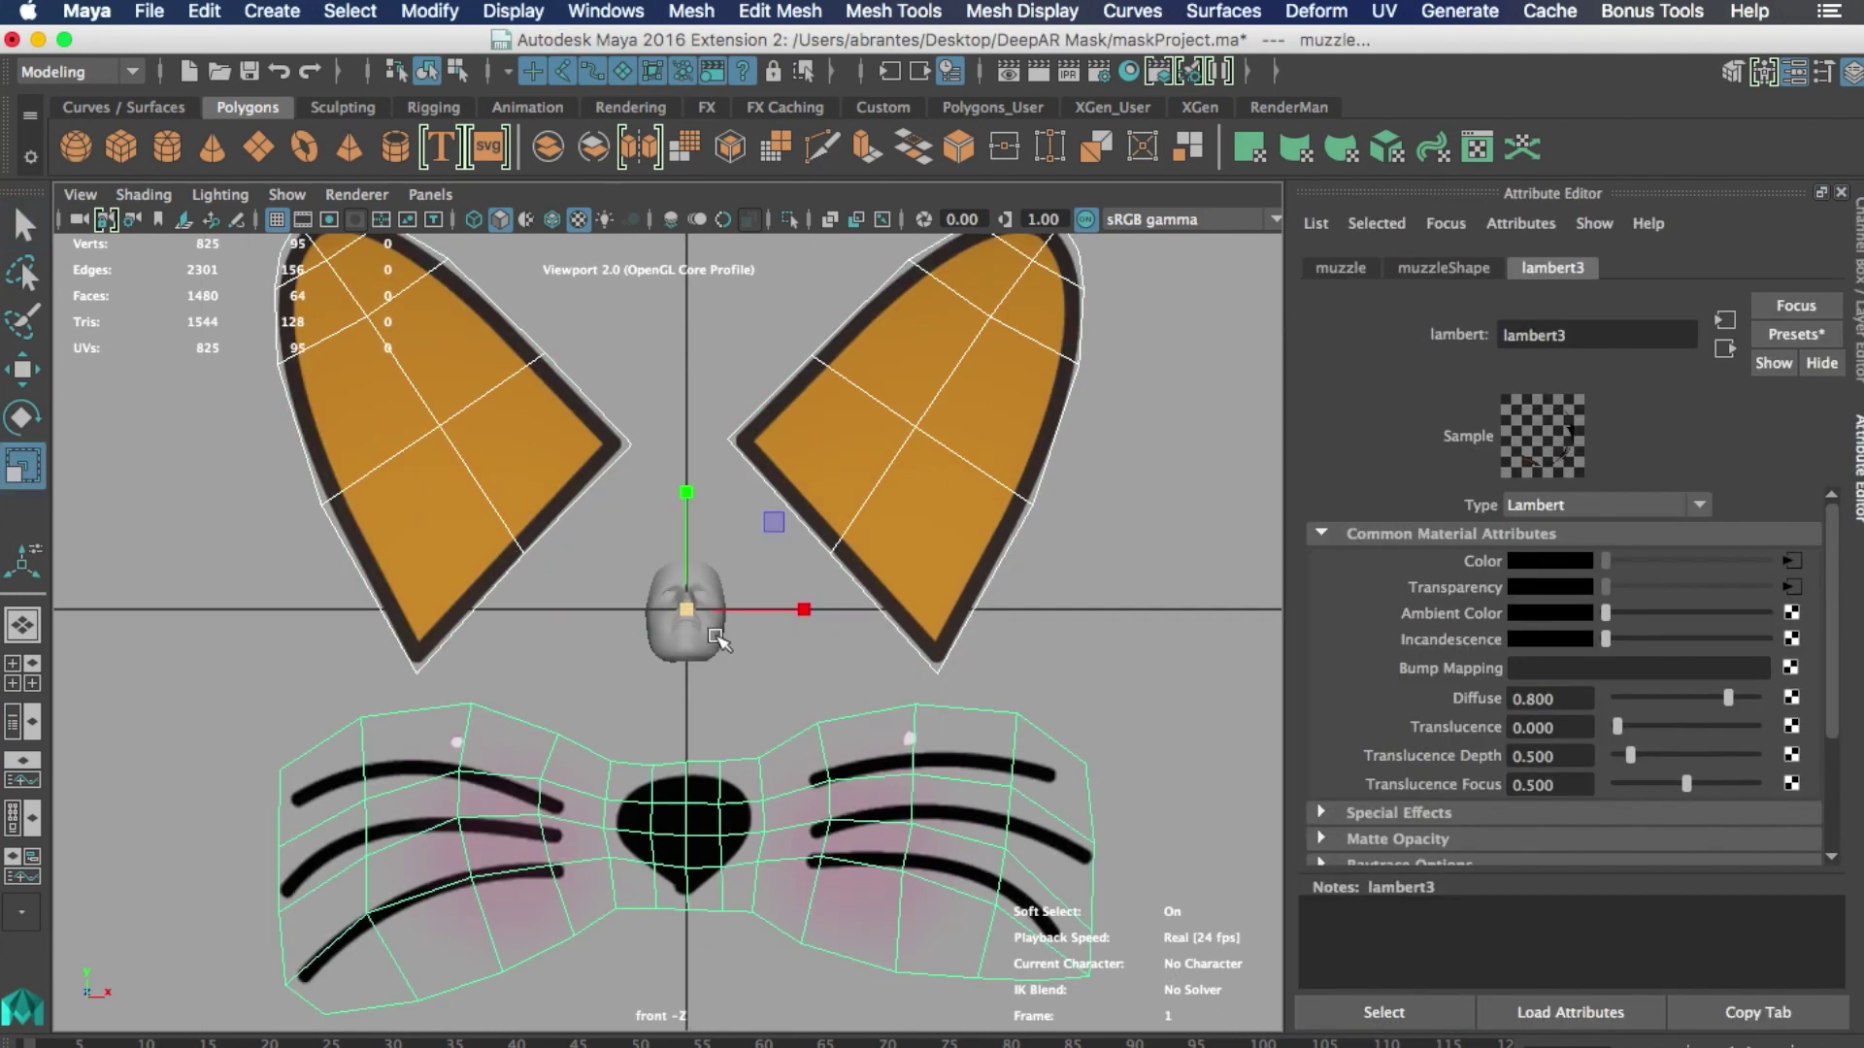
key("ctrl+g")
left_click_drag(687, 610, 121, 699)
right_click_drag(121, 699, 992, 679, "alt")
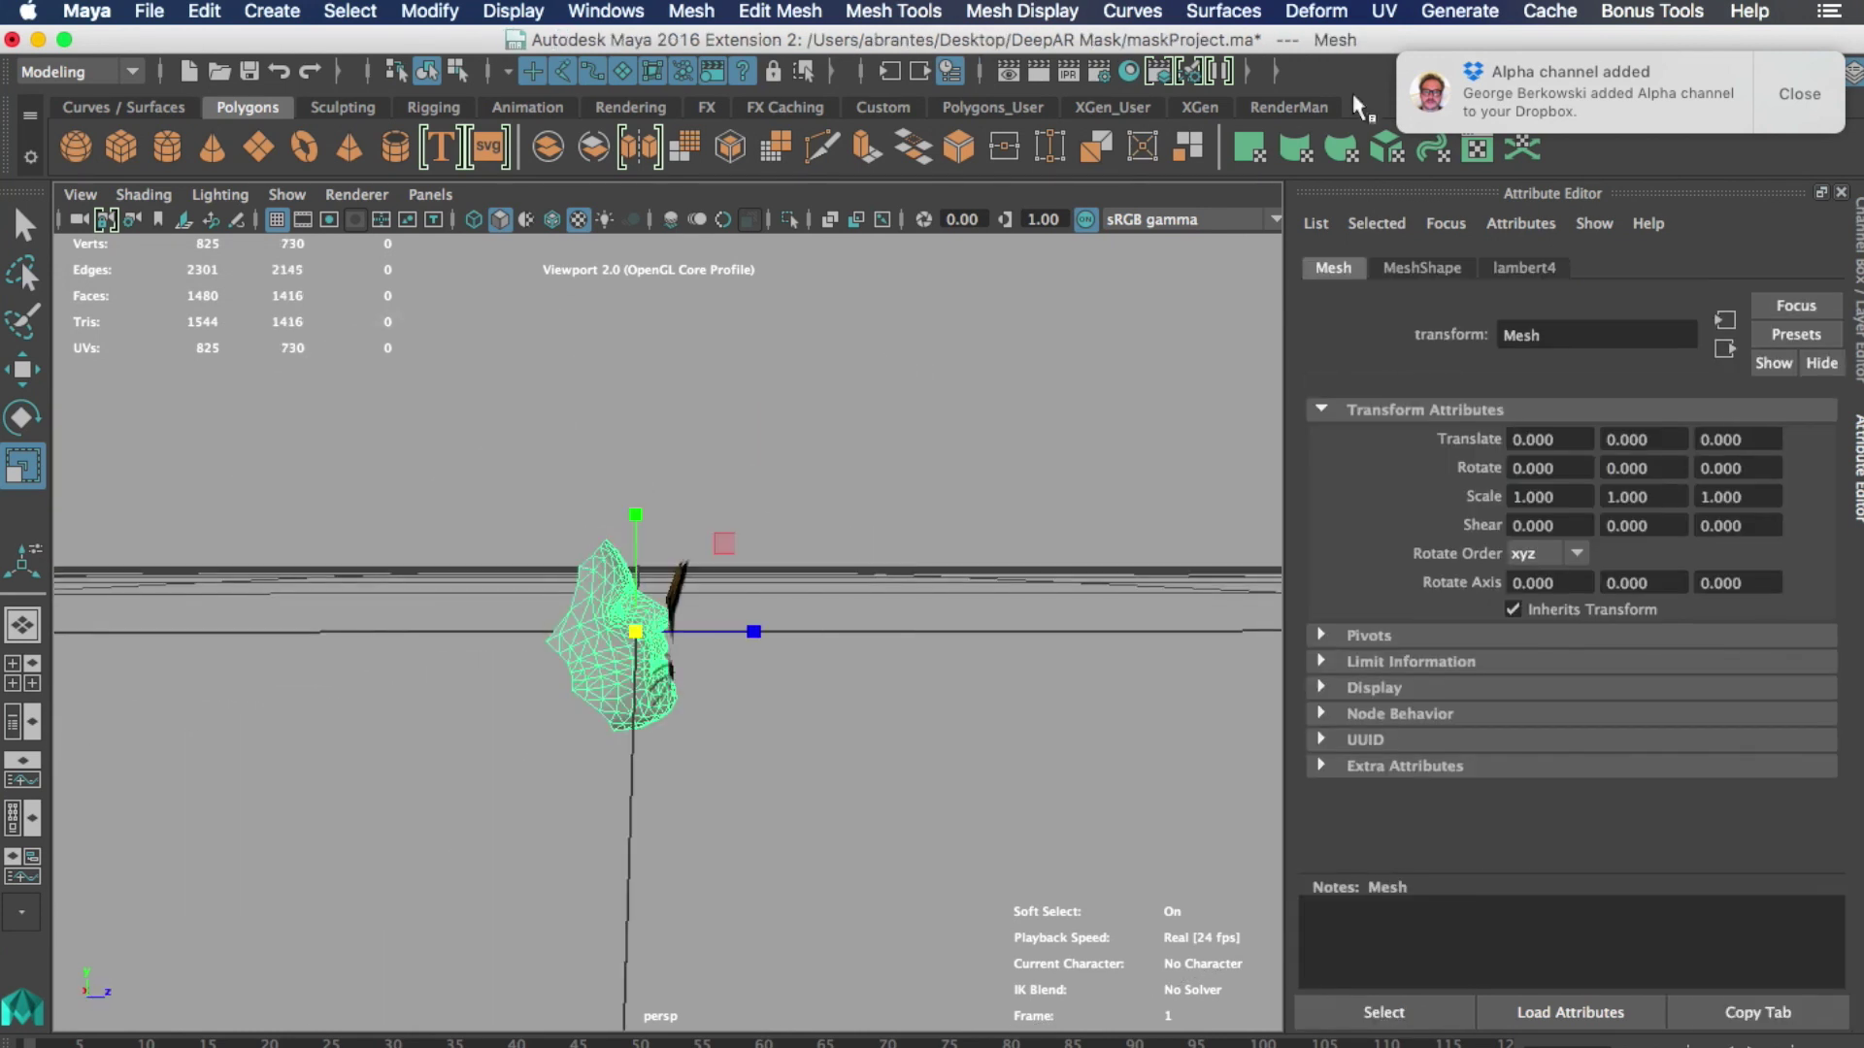
- Set the head mesh's Rotate X to 2 and tilt it slightly forward
key("ctrl+a")
left_click(1804, 327)
type("2")
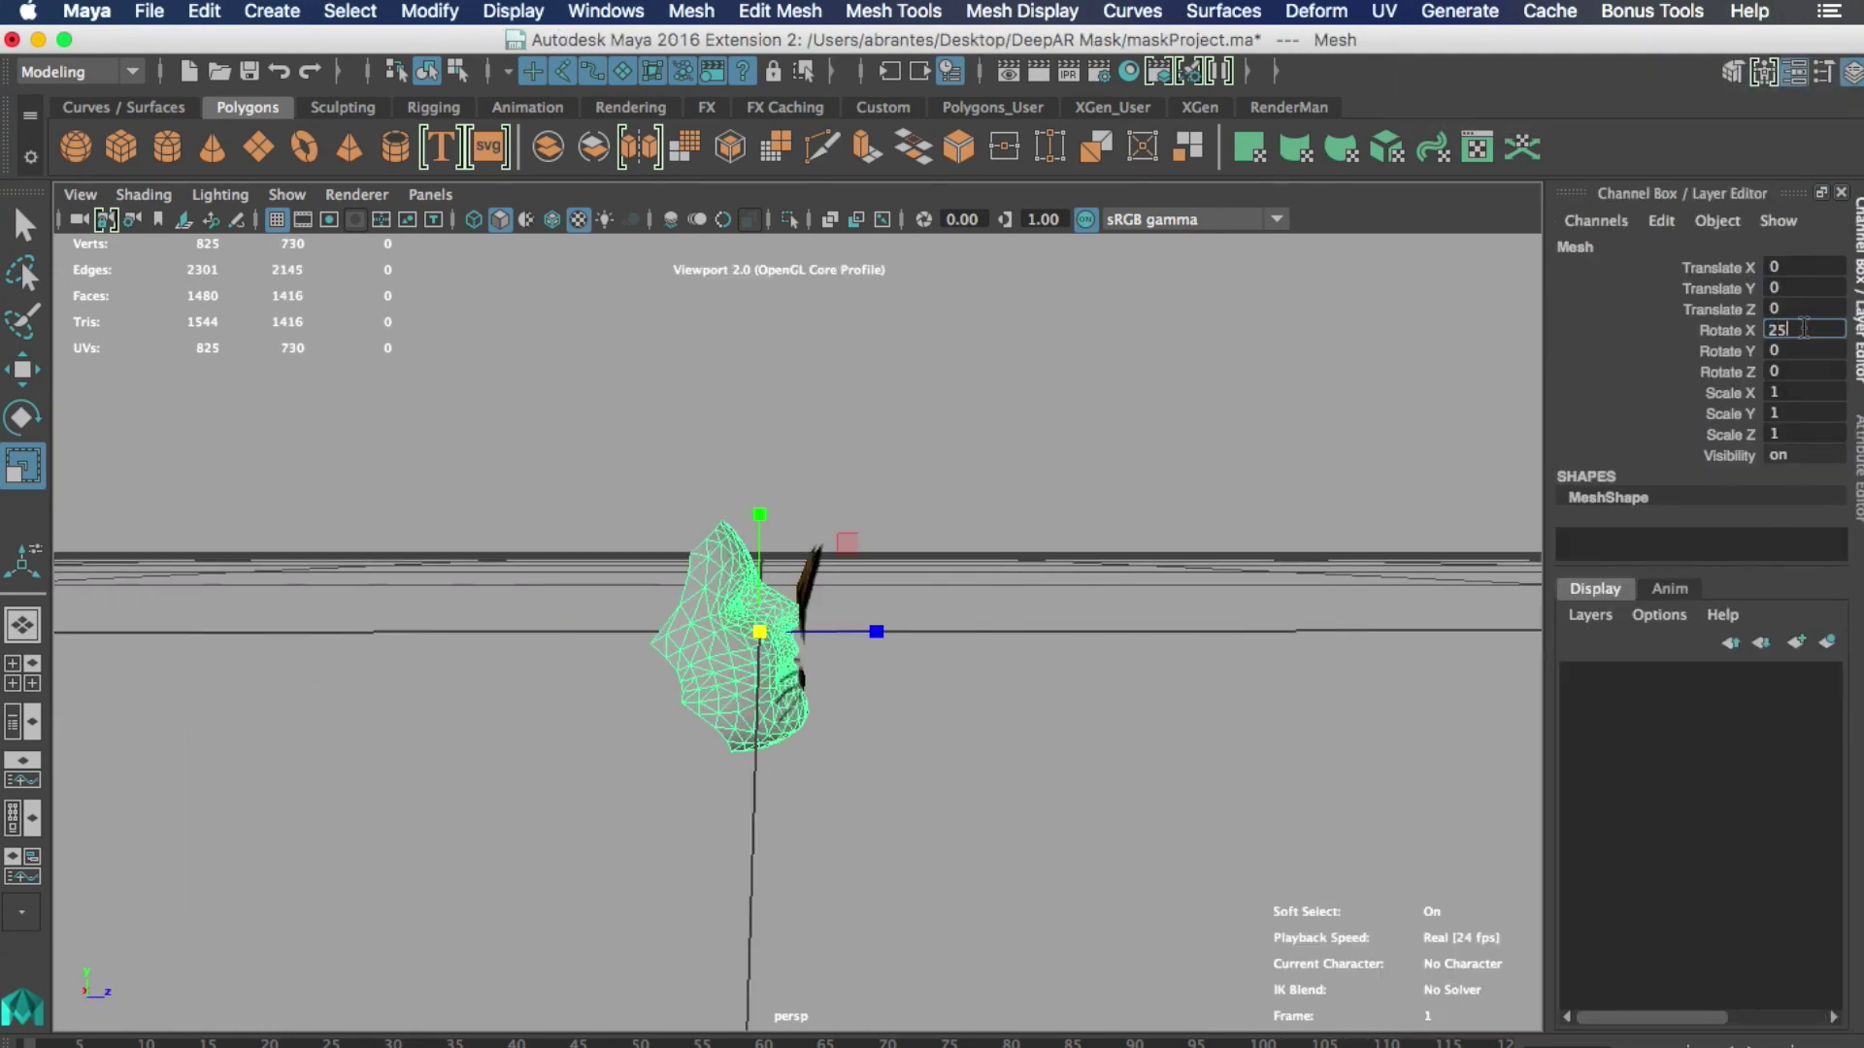
key("Return")
key("e")
left_click_drag(841, 545, 853, 560)
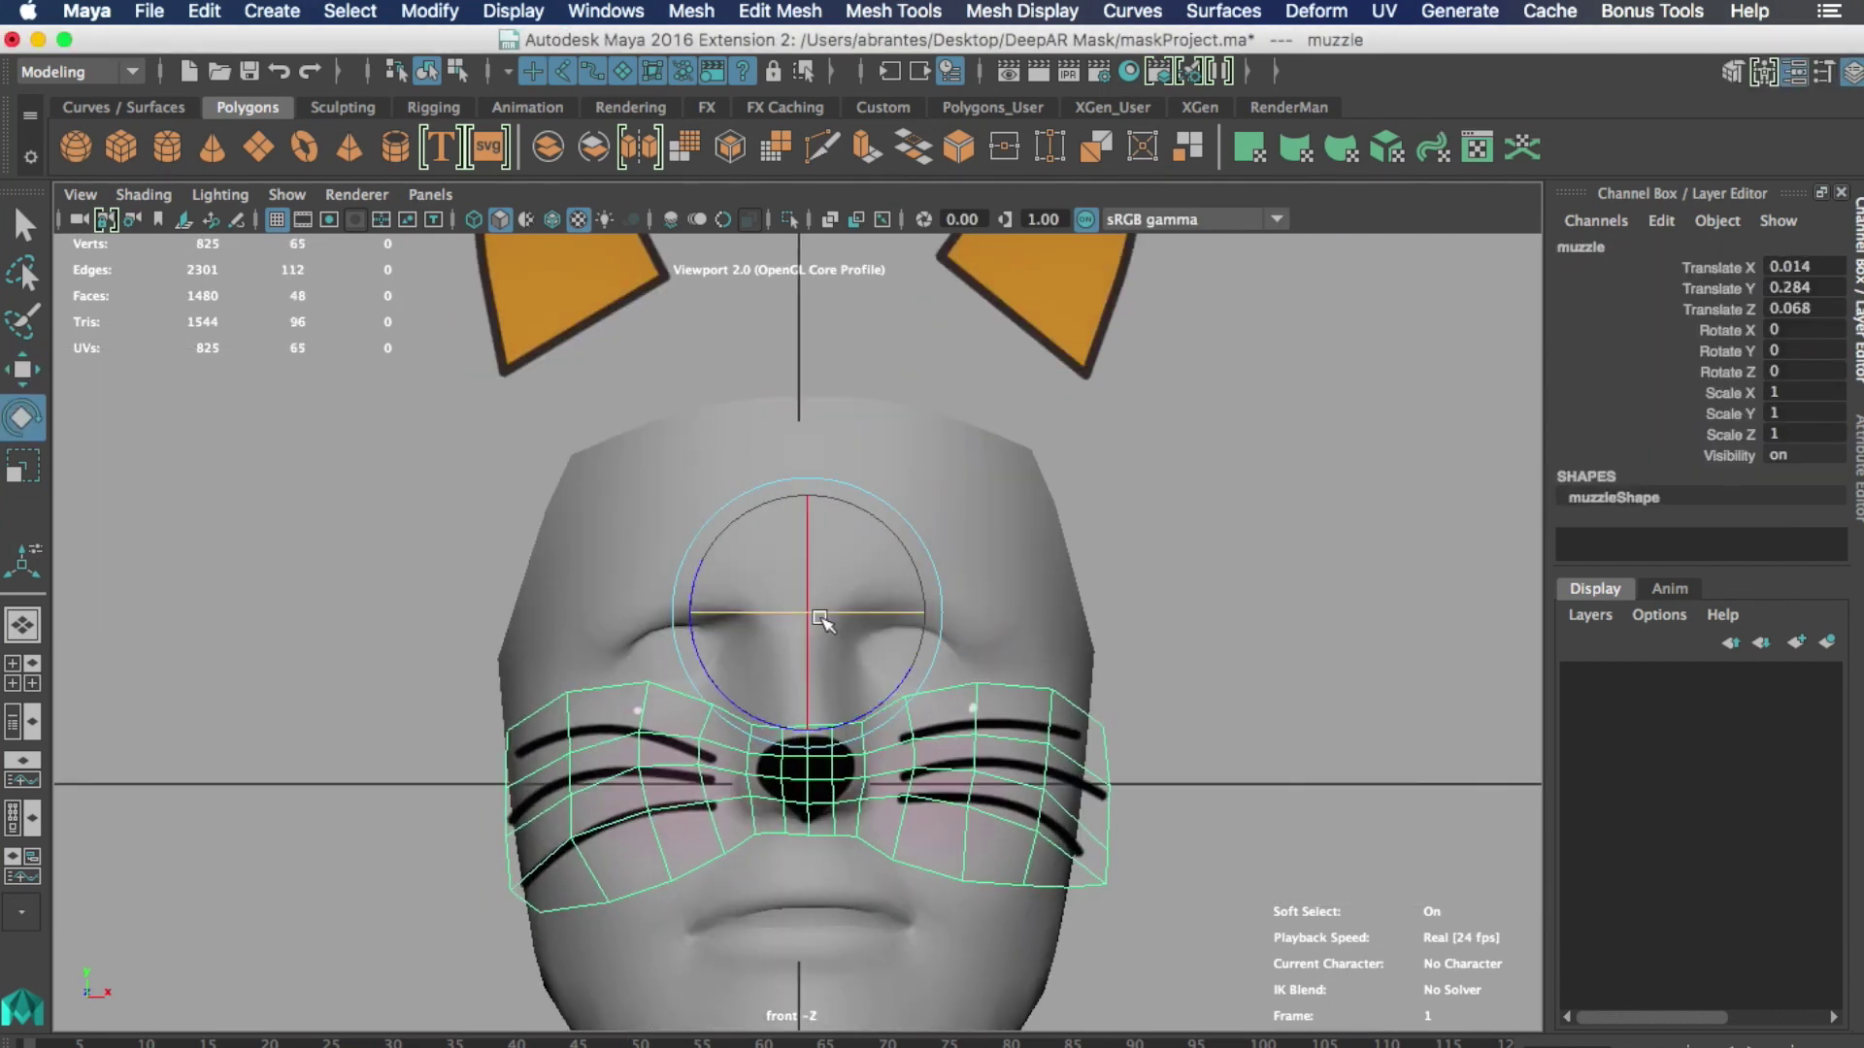
- Lower the muzzle a little and scale it up to 1.037
key("w")
left_click_drag(820, 621, 816, 643)
key("r")
left_click_drag(782, 821, 792, 820)
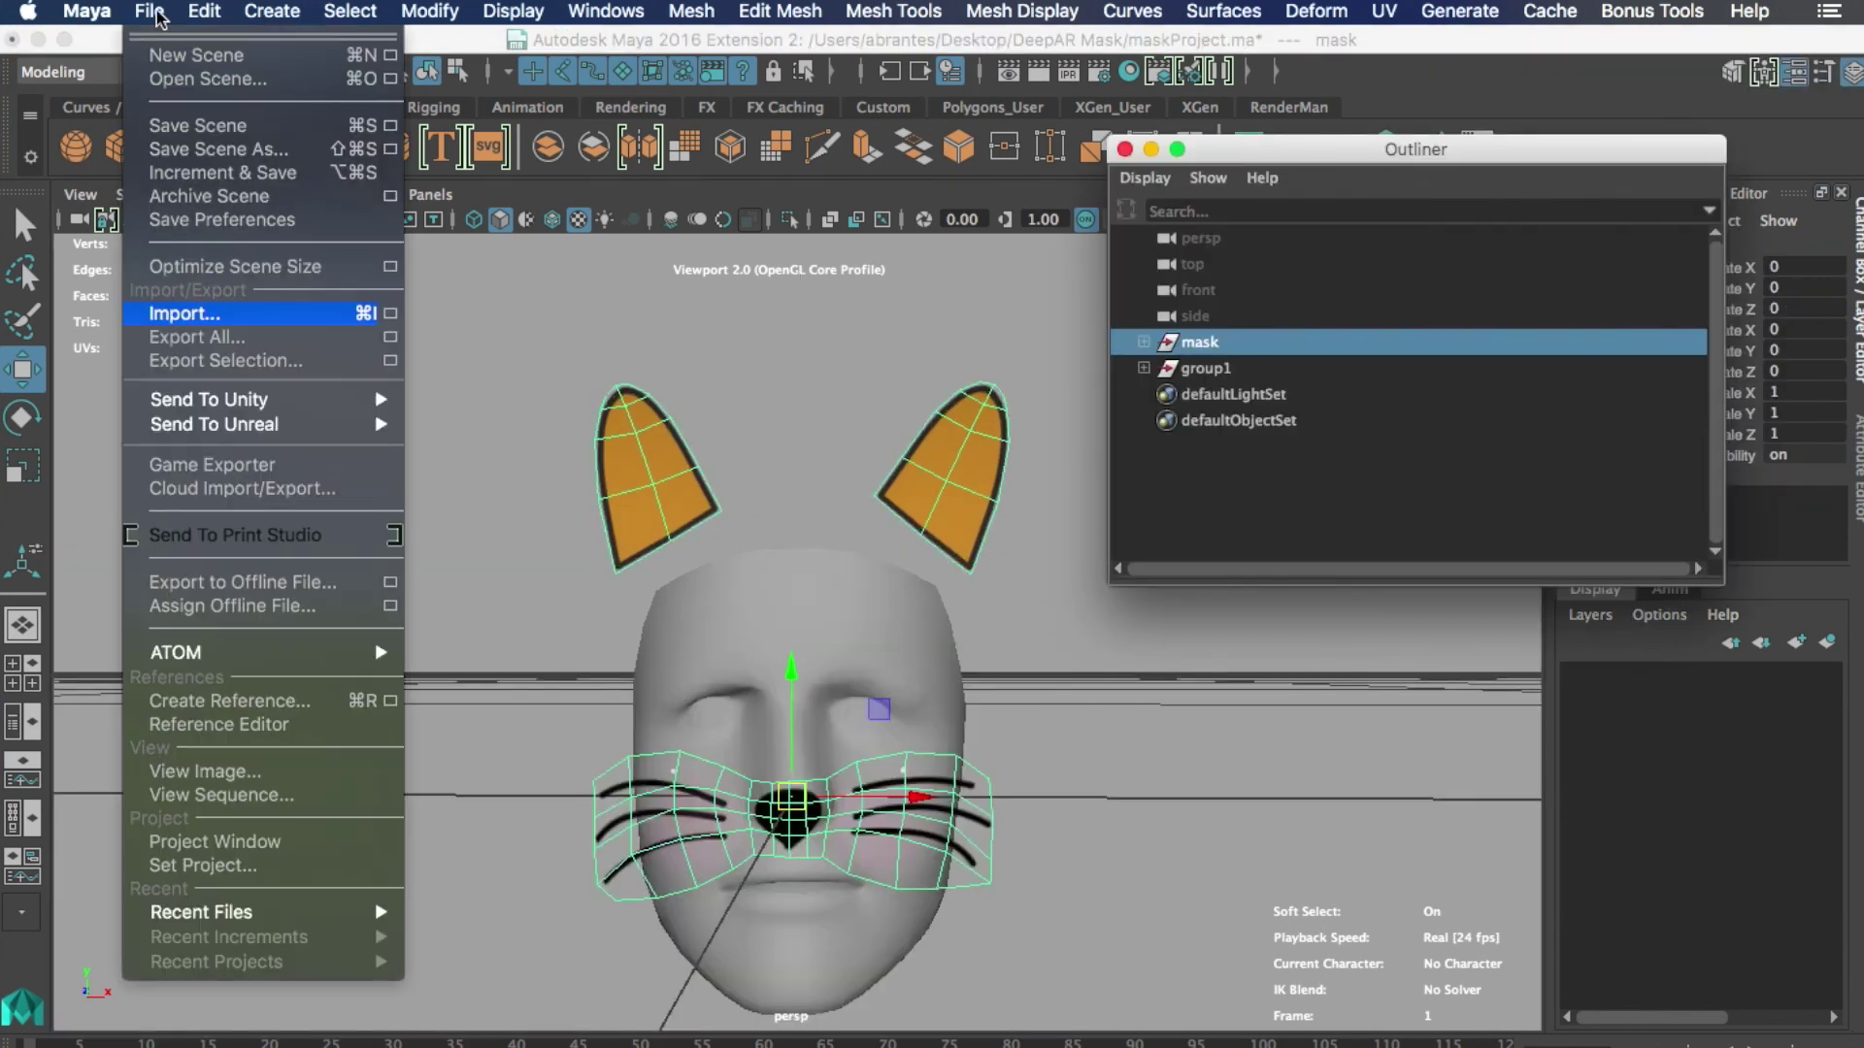
- Export the selected mask as 'mask' with the FBX export file type
mouse_move(204, 10)
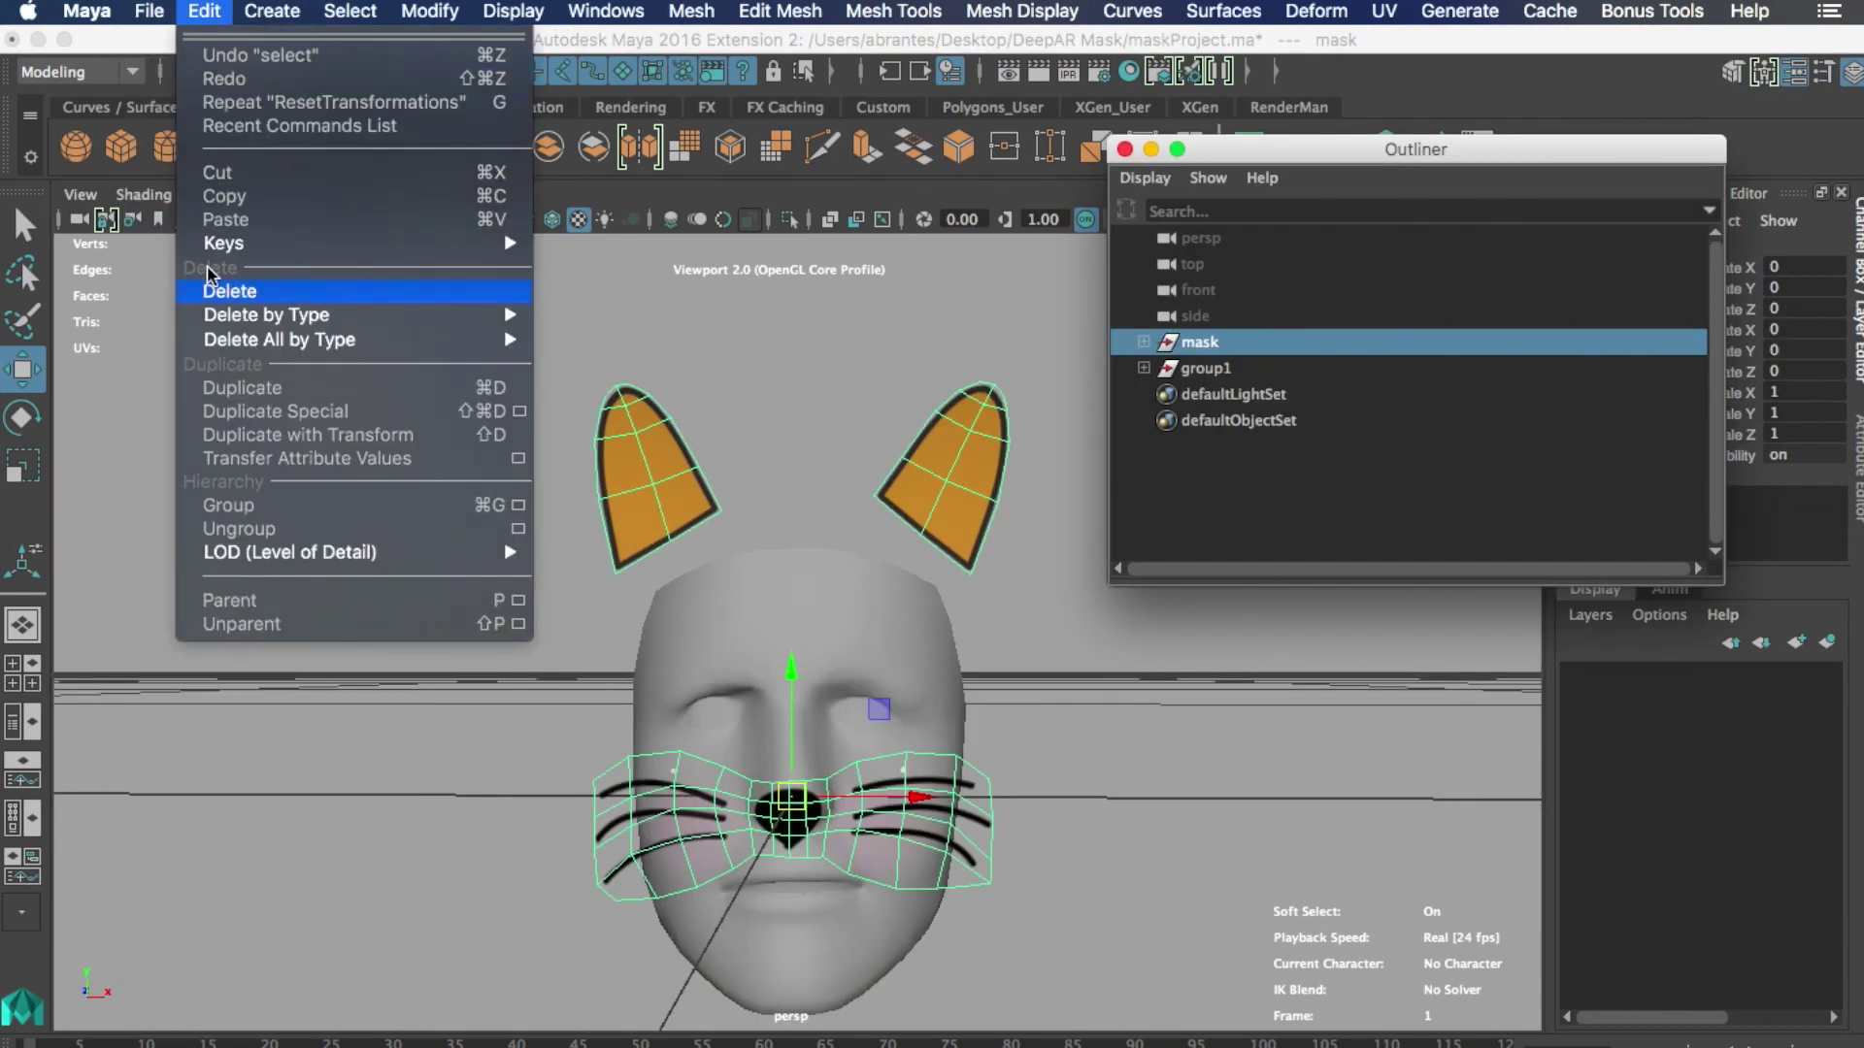
left_click(208, 359)
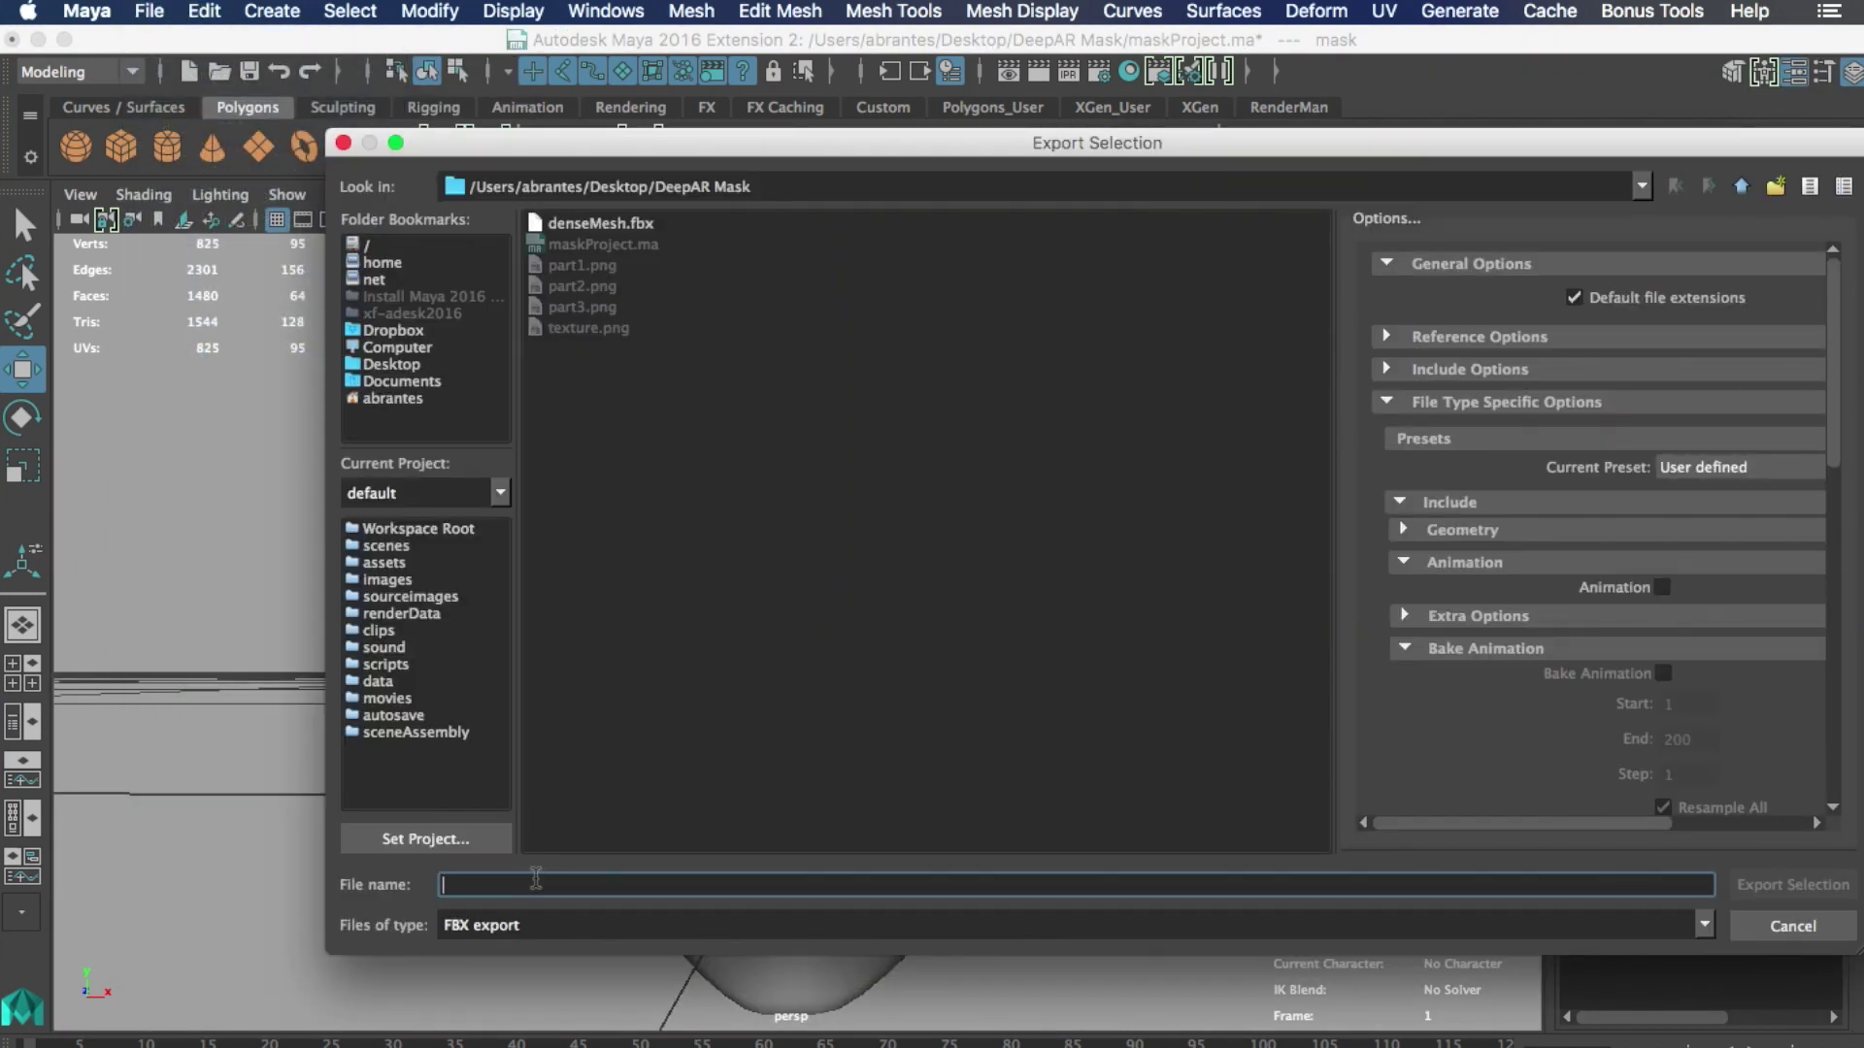
type("mask")
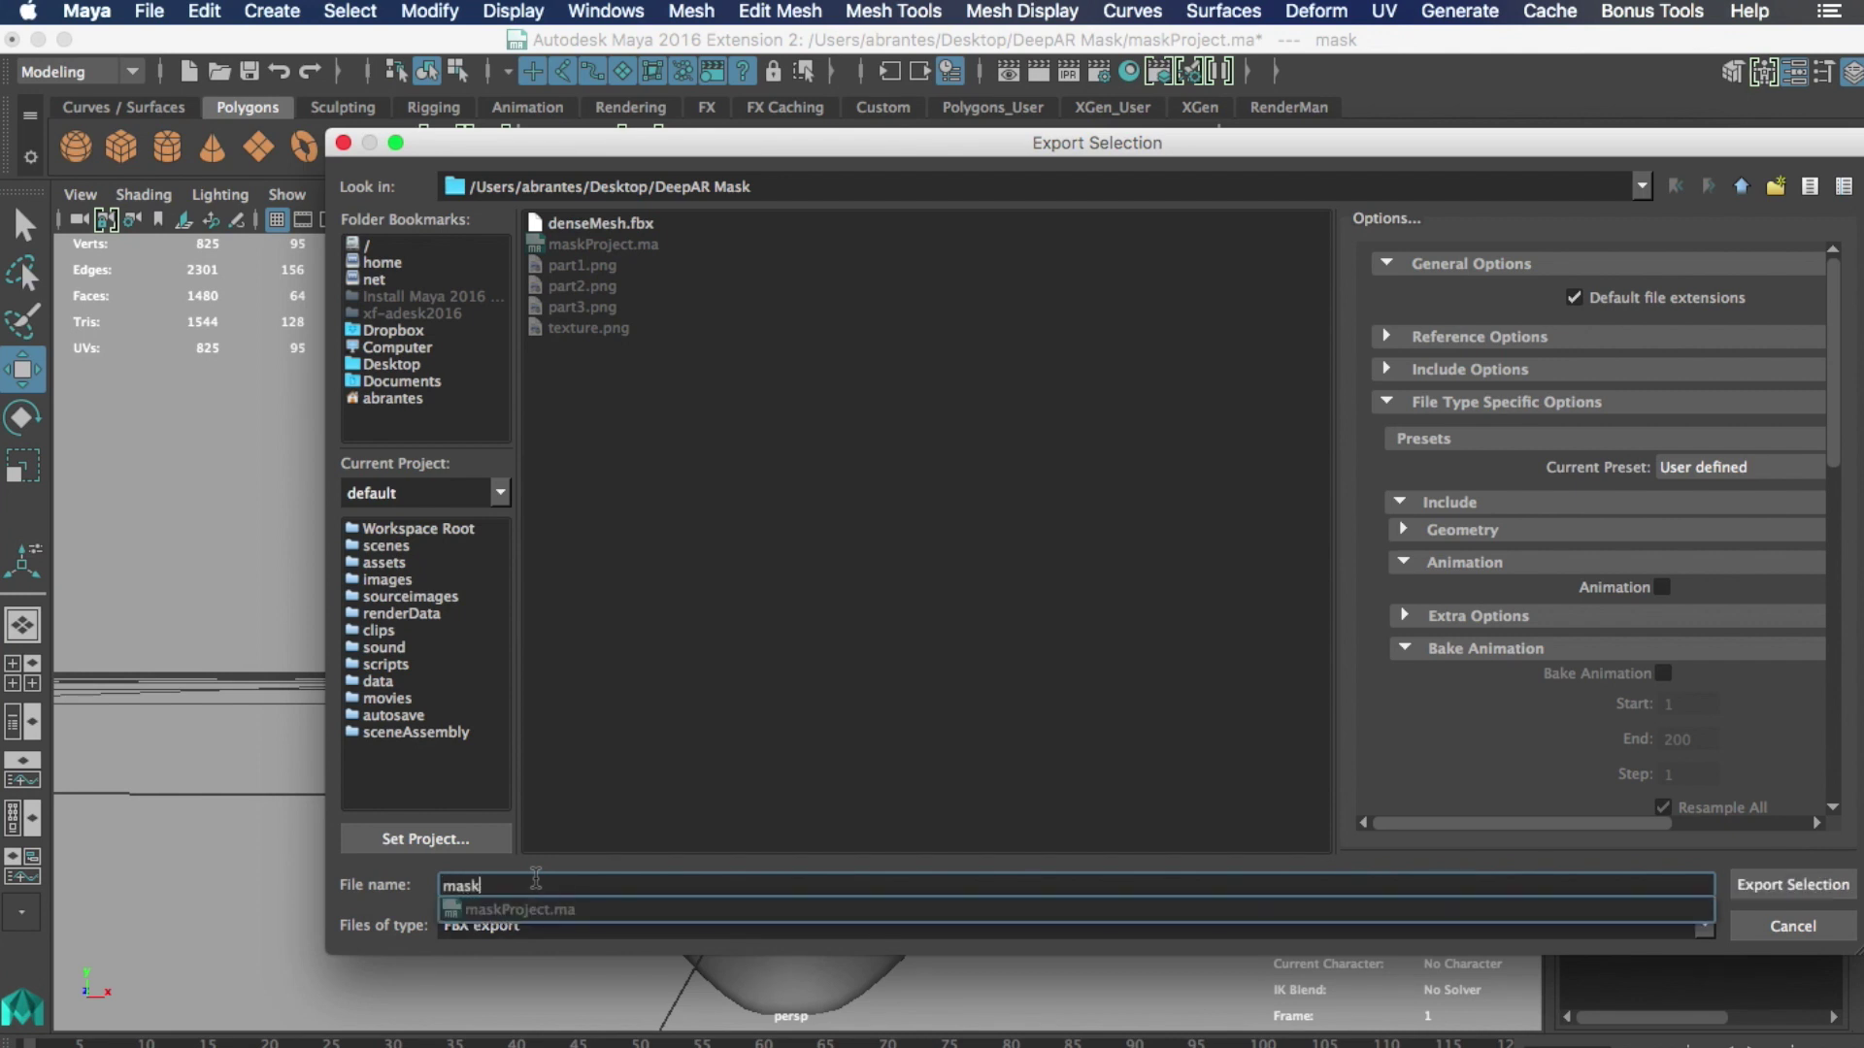
left_click(588, 927)
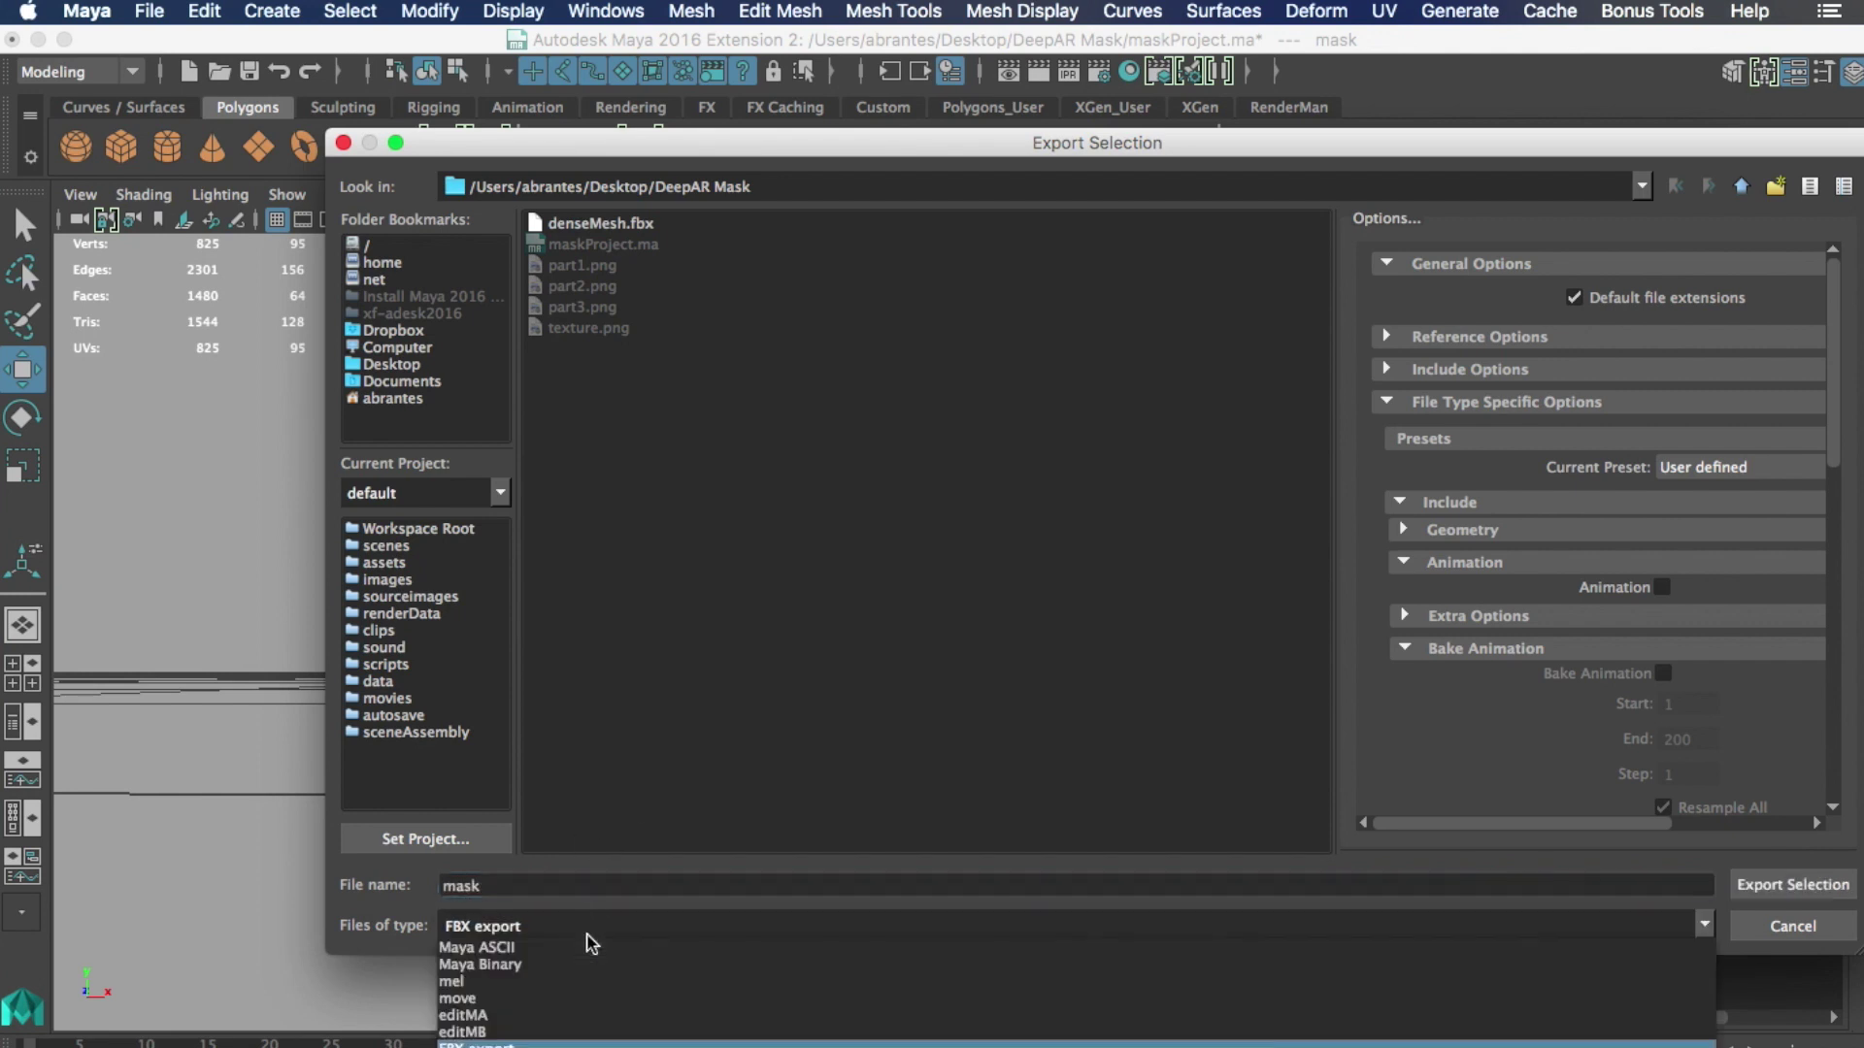
left_click(476, 1043)
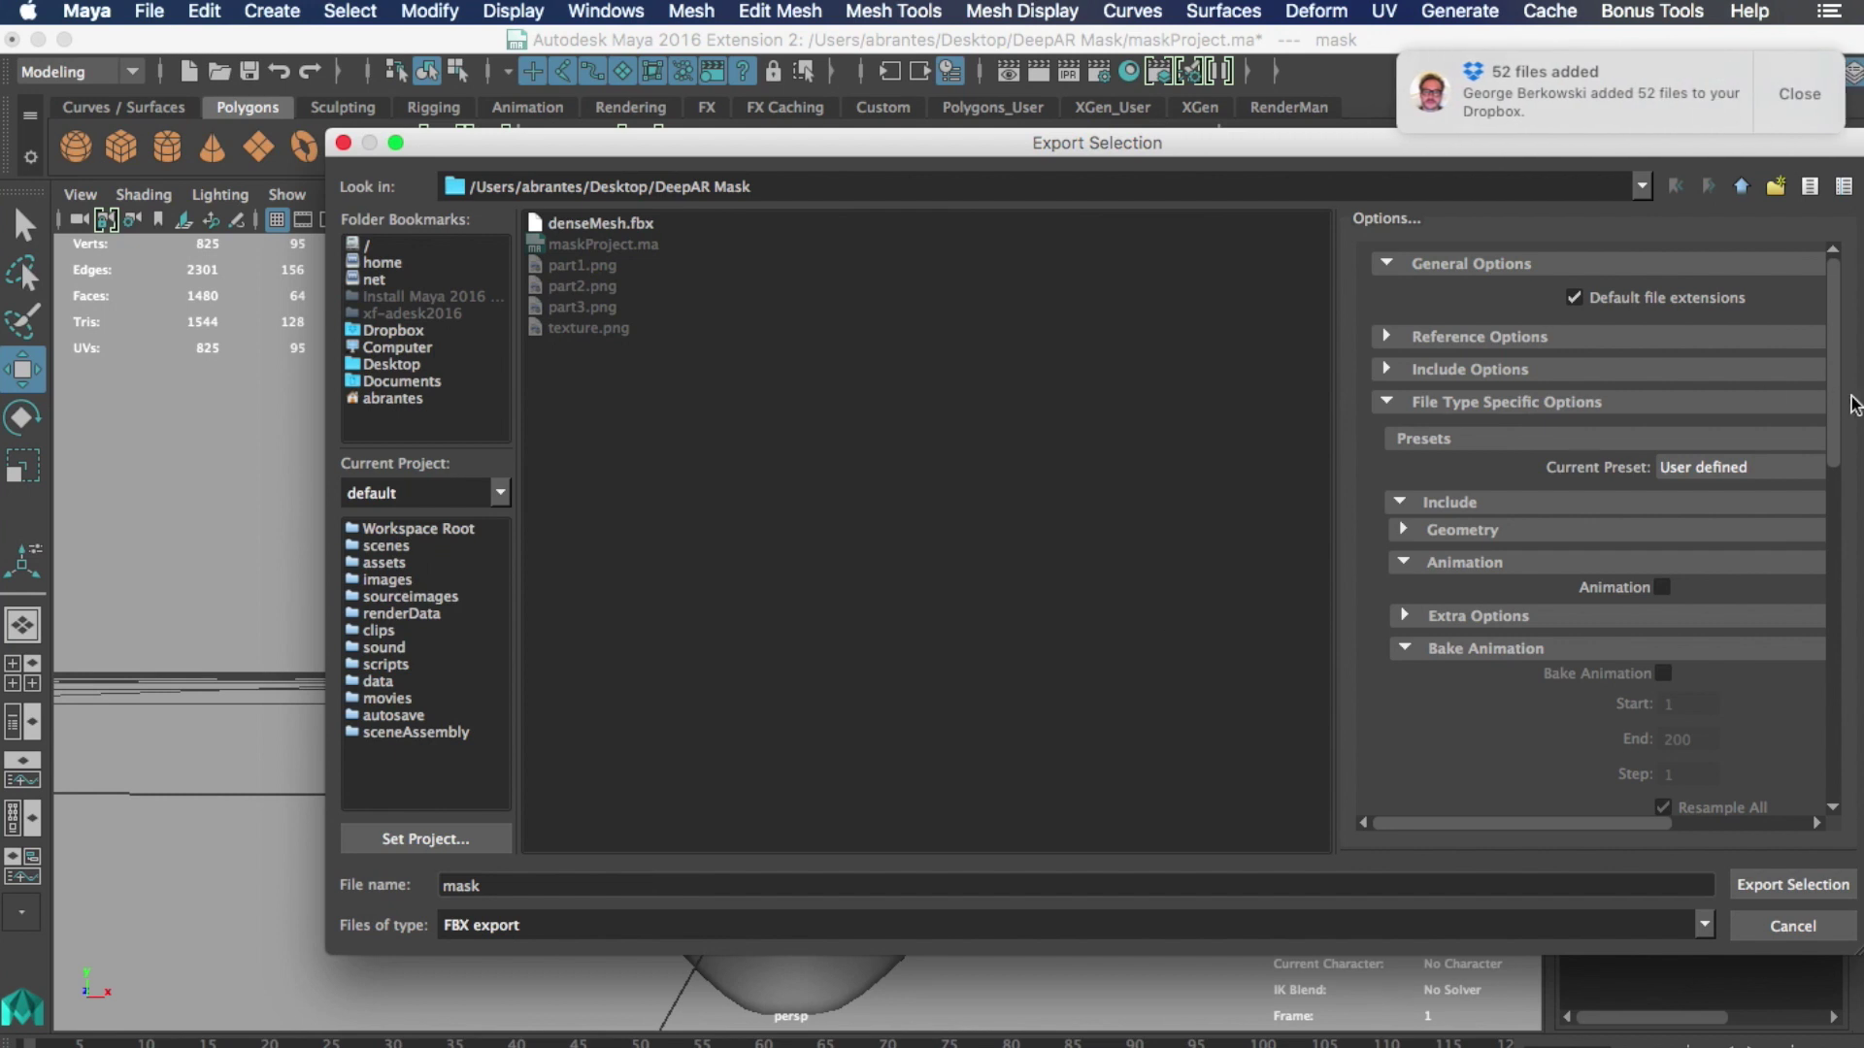
- Set the FBX version to FBX 2012 with Binary encoding, then bring up the Import browser
scroll(1823, 592, "down", 10)
scroll(1823, 591, "down", 5)
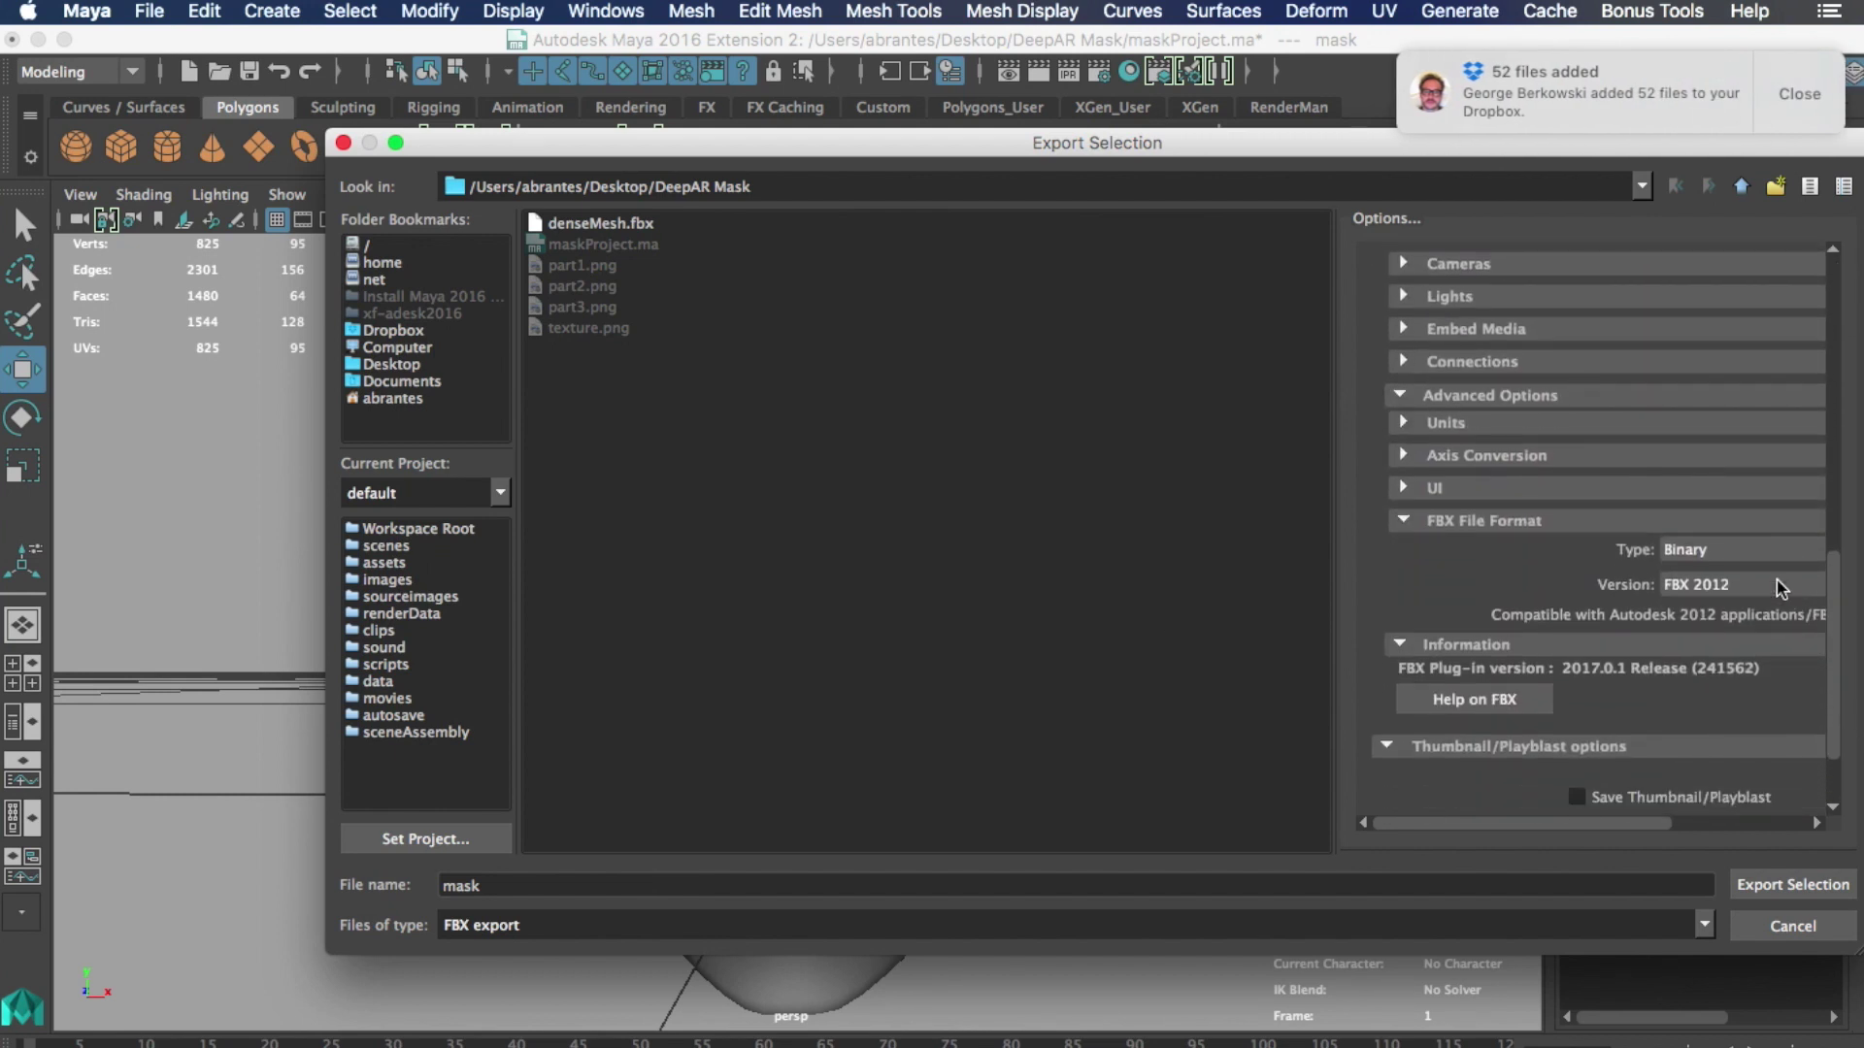
left_click(1781, 585)
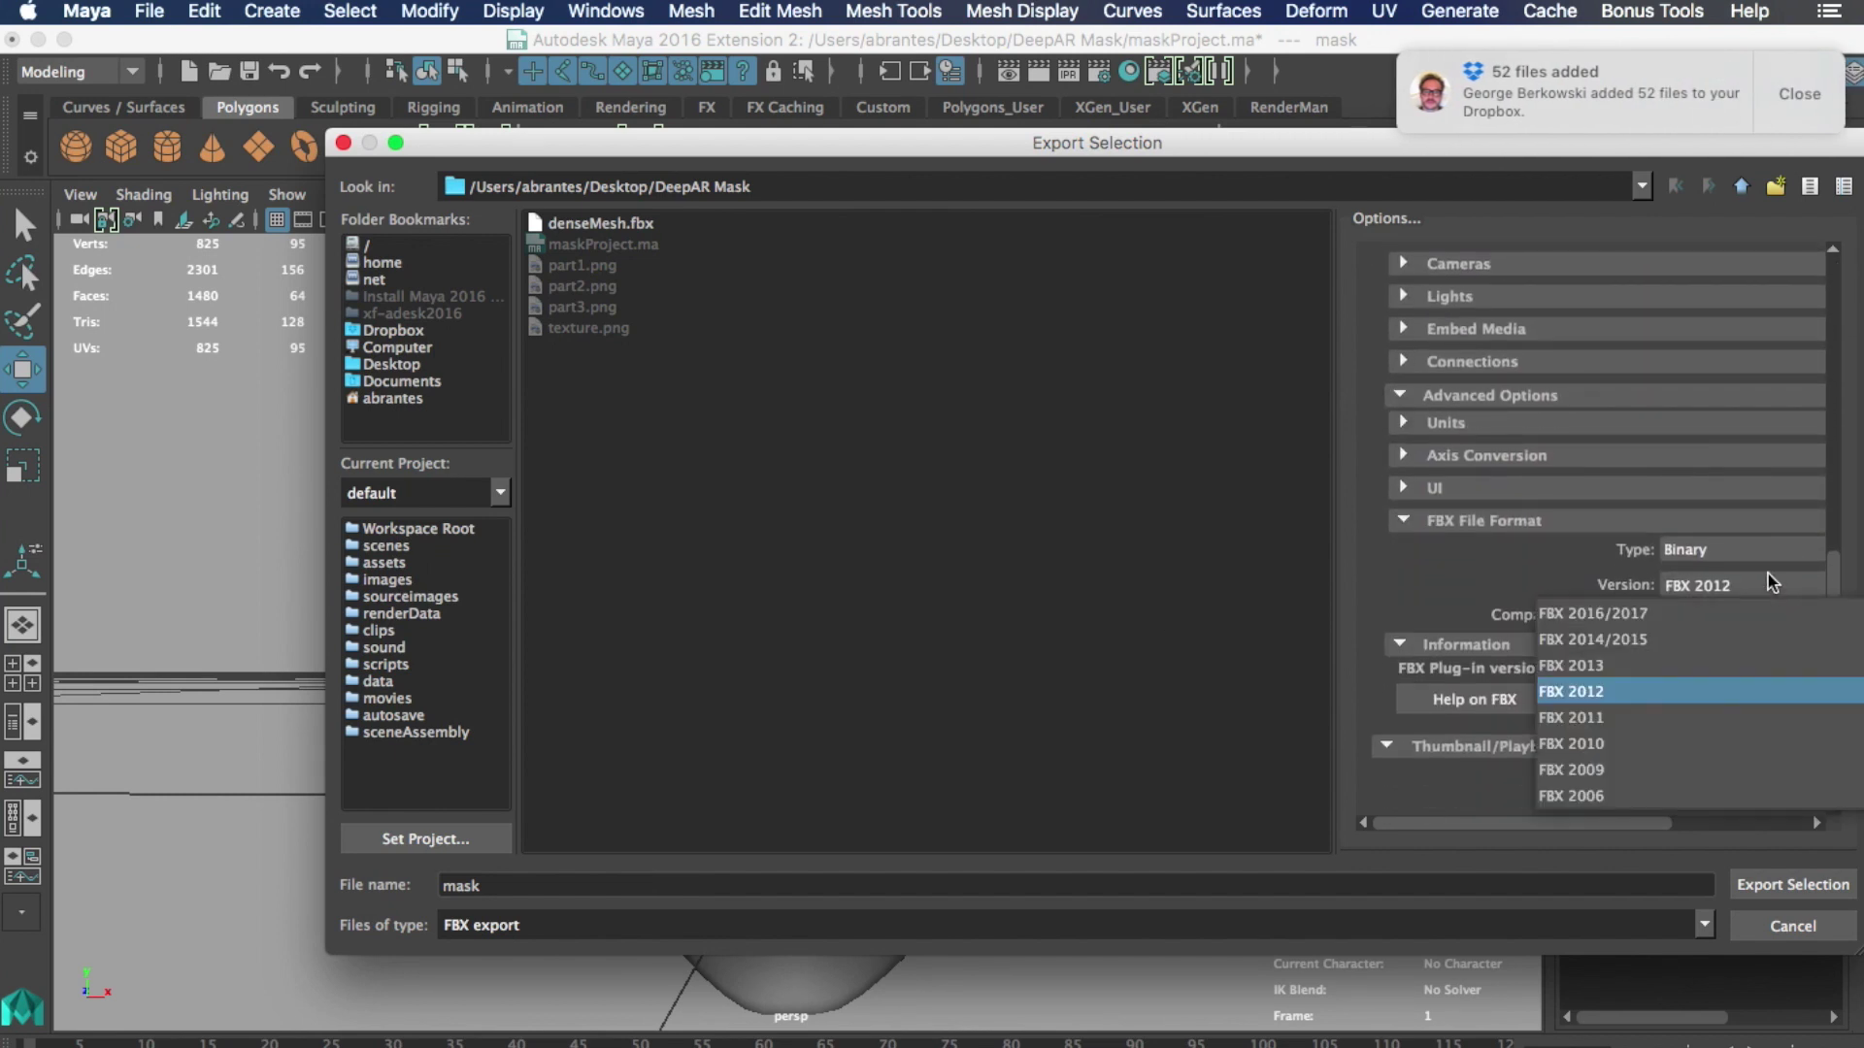
left_click(1610, 697)
left_click(1700, 551)
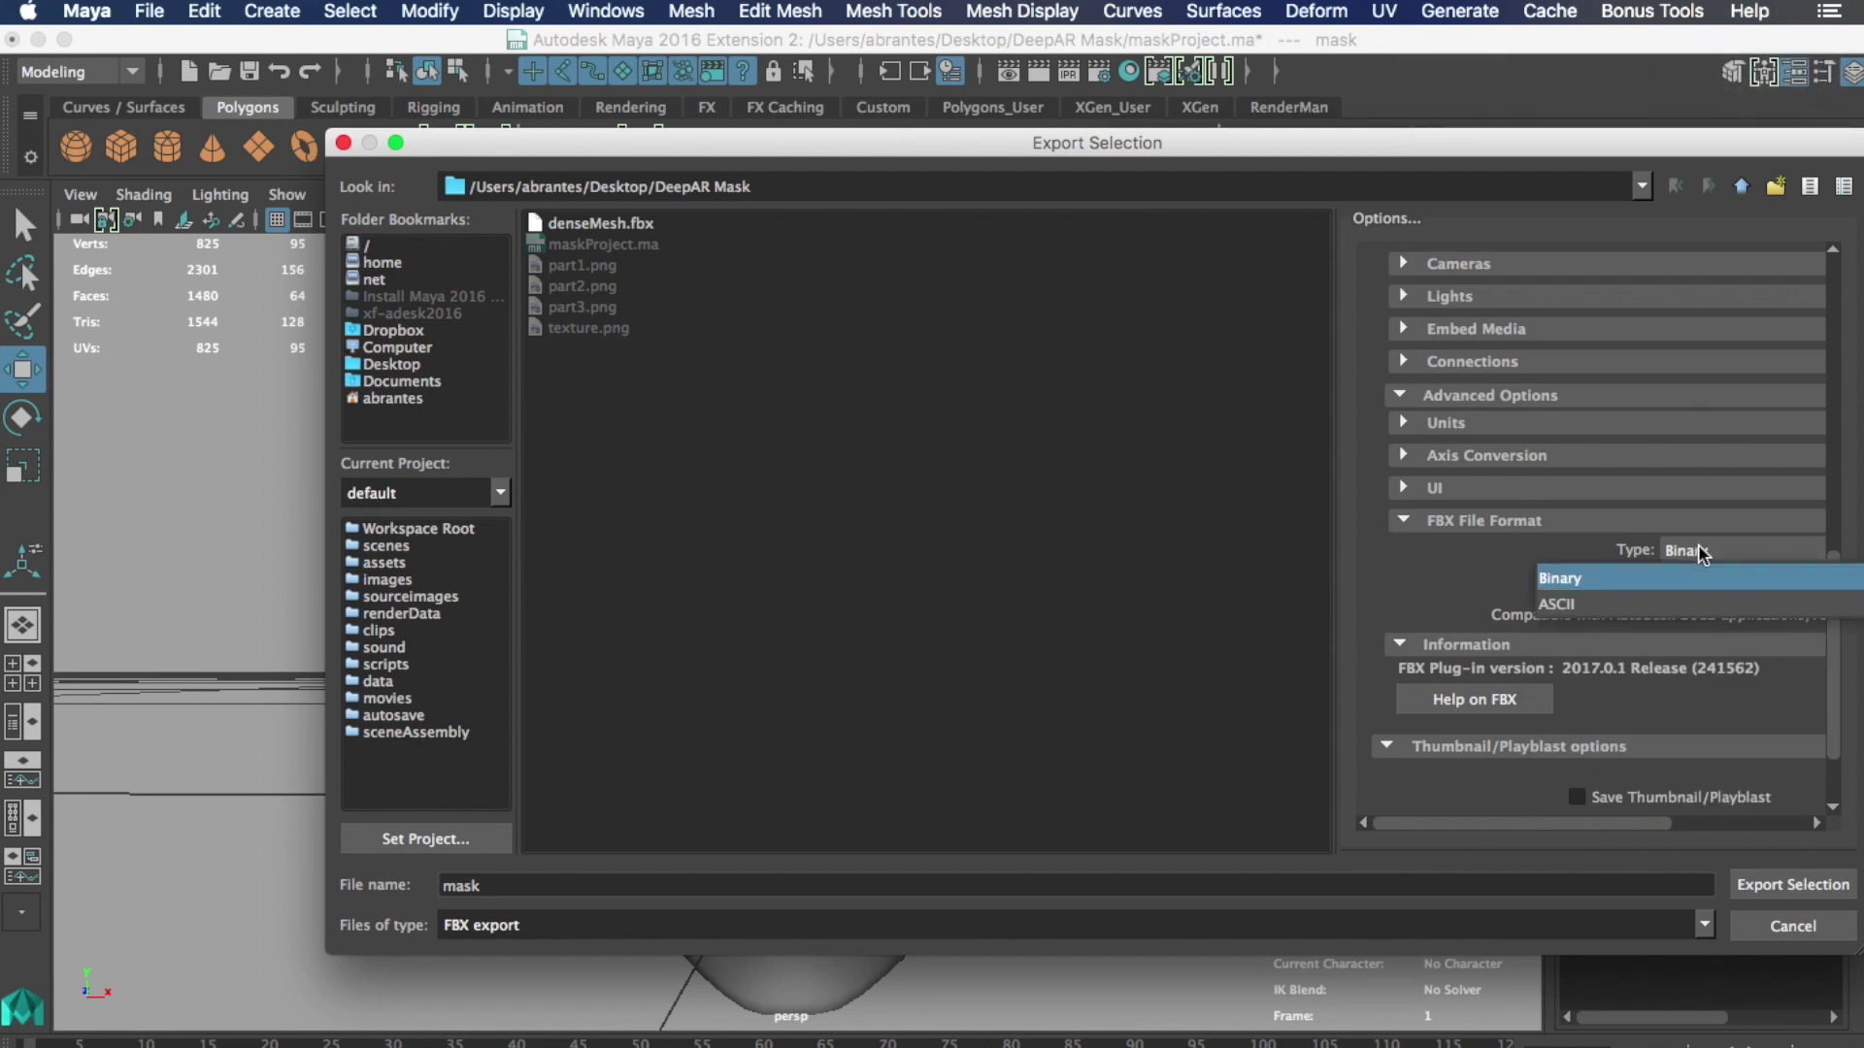
left_click(1631, 579)
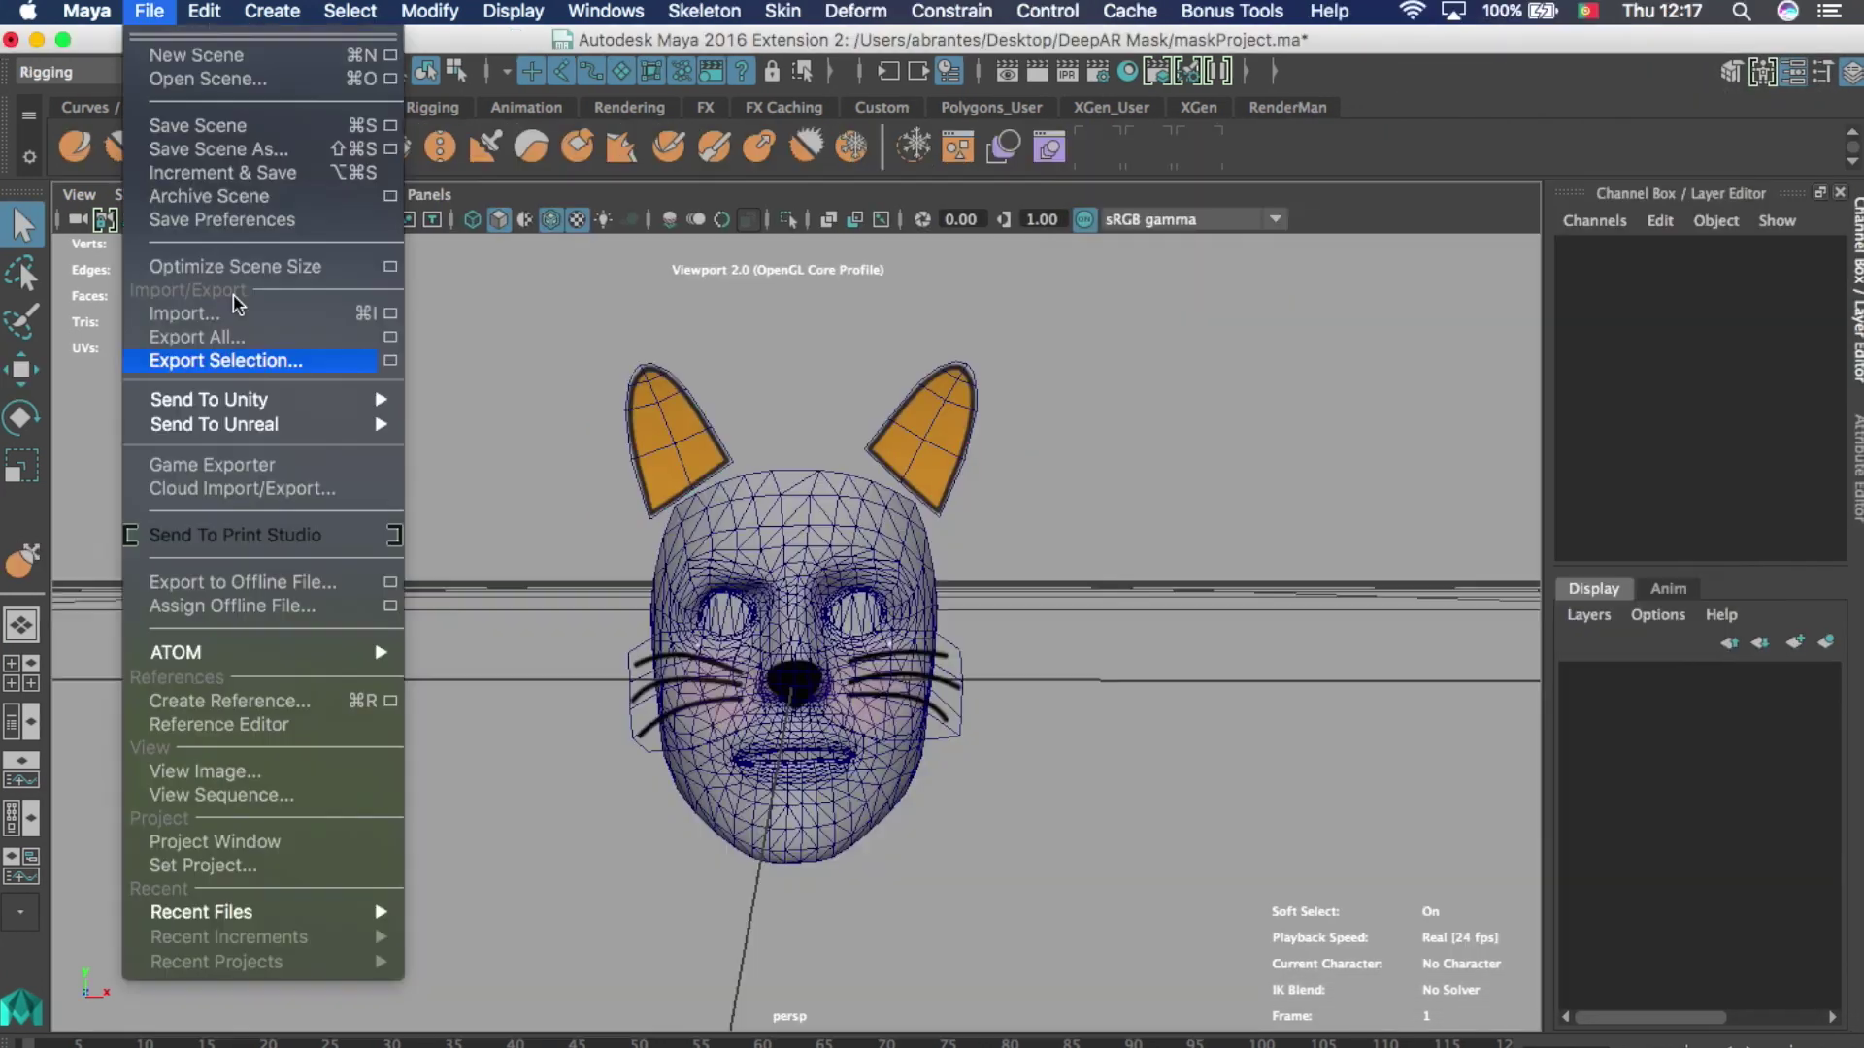
left_click(233, 314)
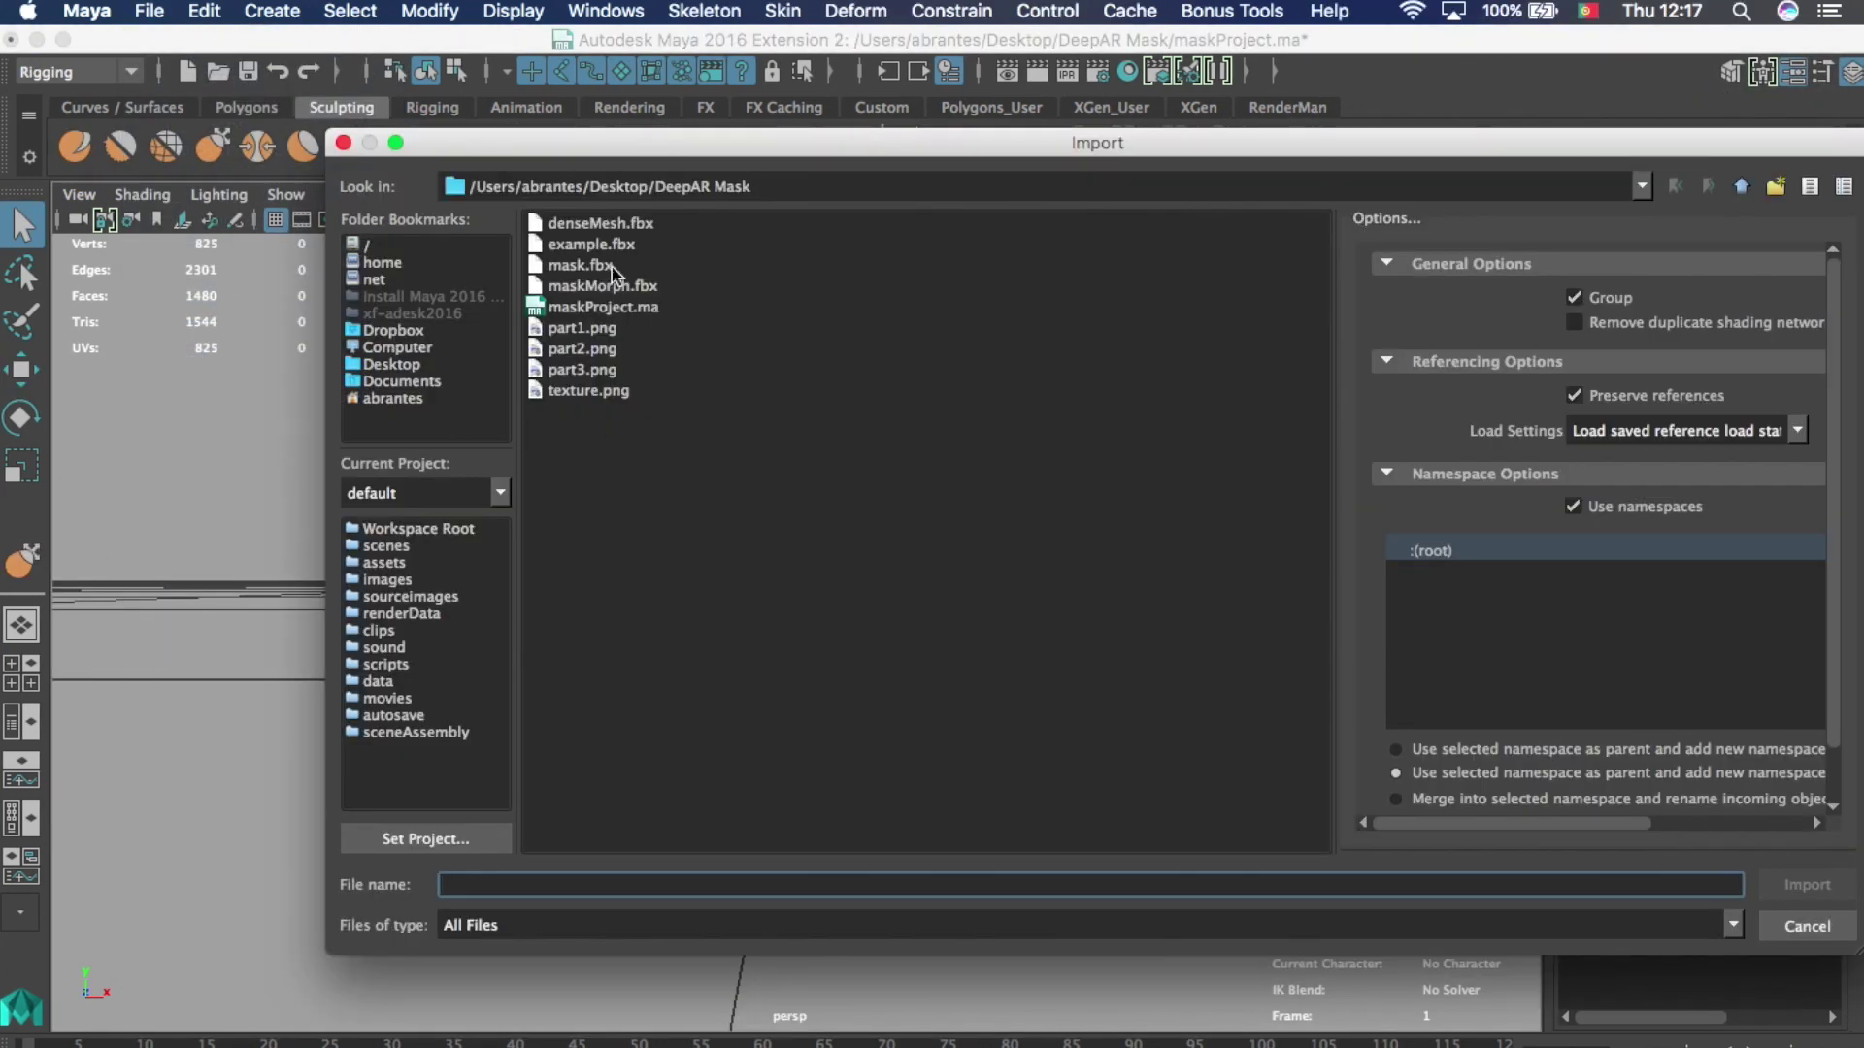
- Import example.fbx and delete its upper head mesh, keeping the jaw and headphones
left_click(597, 244)
left_click(1807, 885)
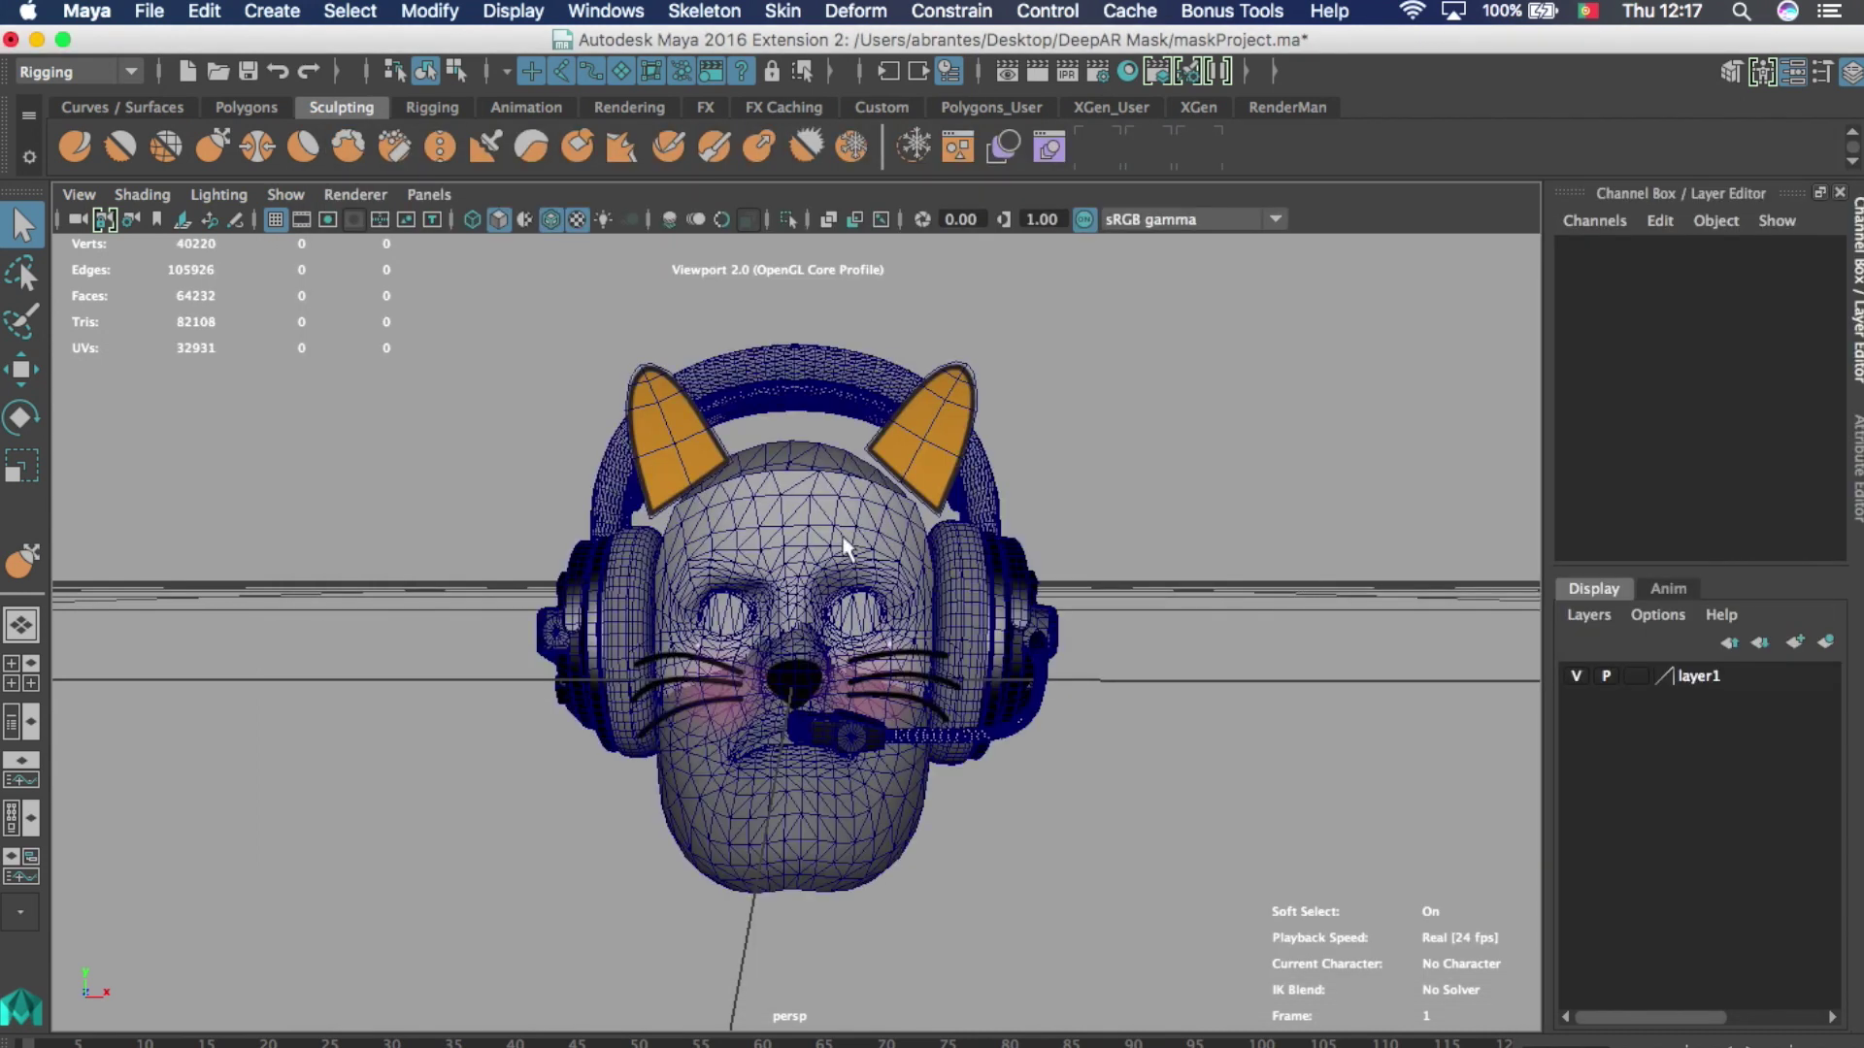
left_click(807, 804)
left_click(802, 408)
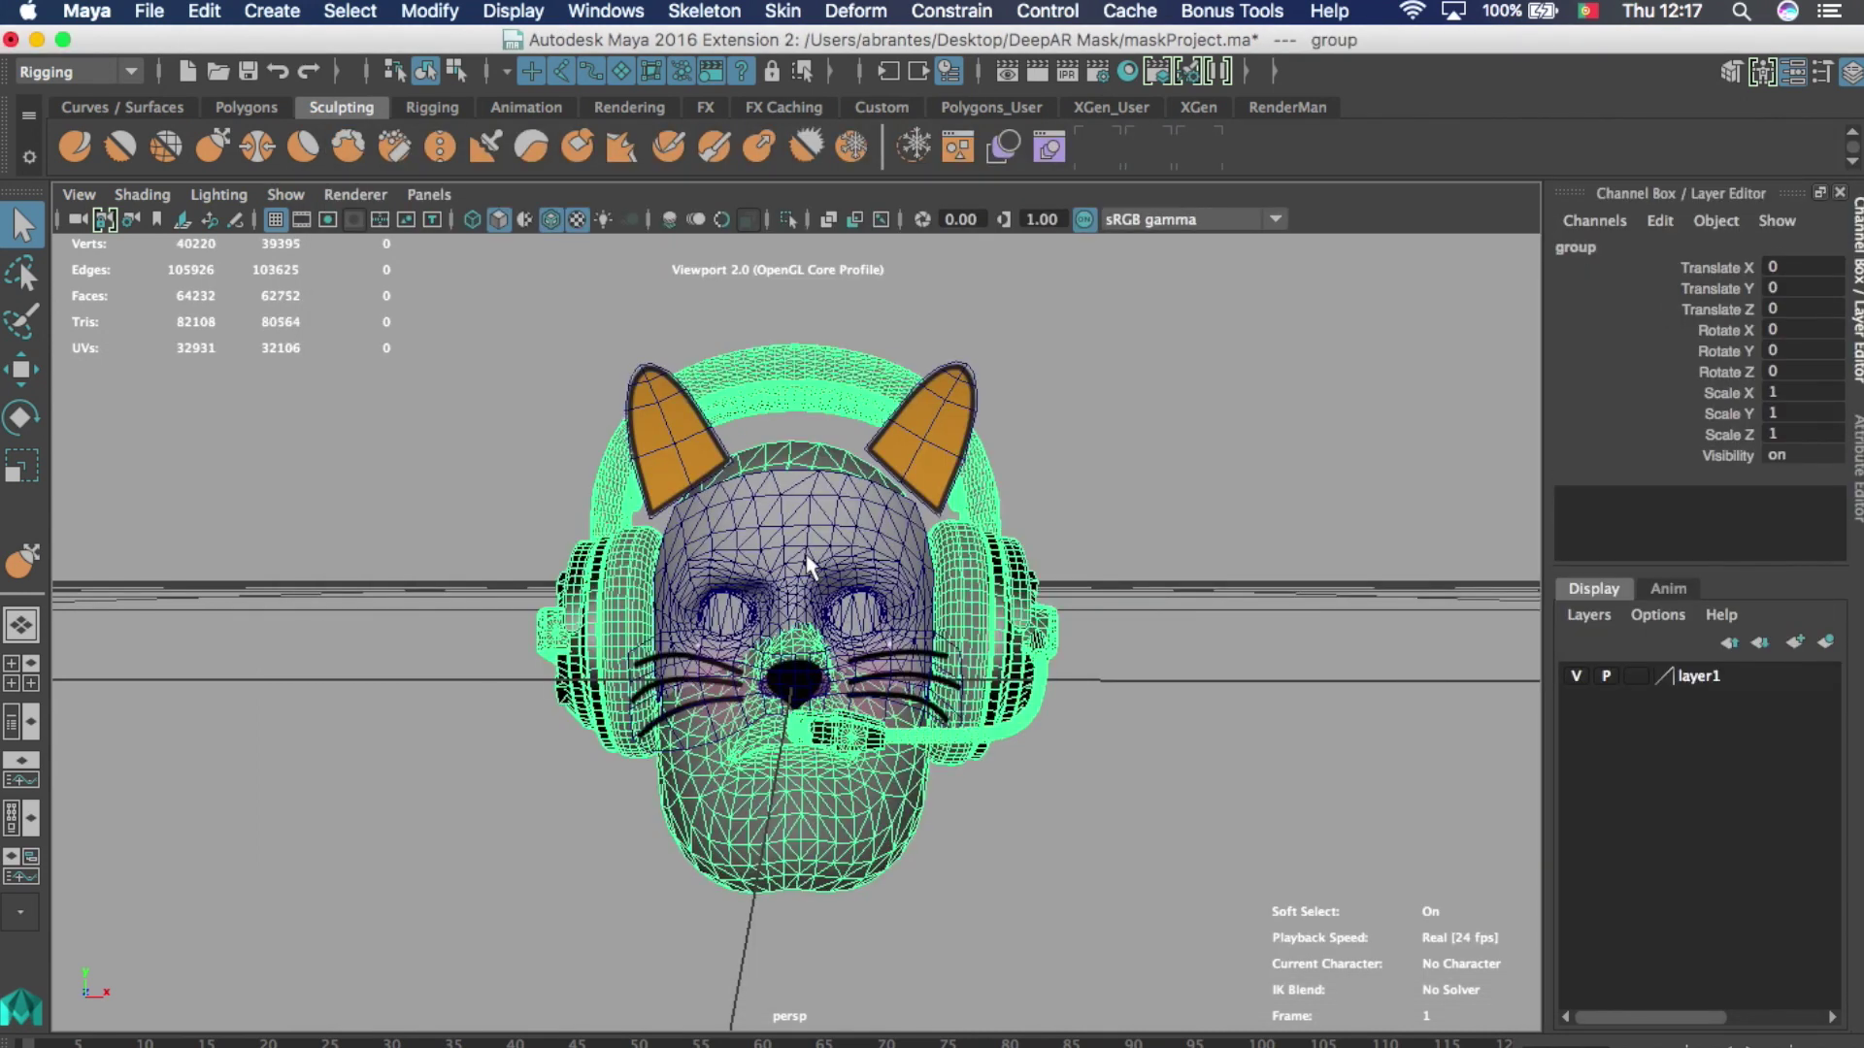
left_click(801, 463)
key("Delete")
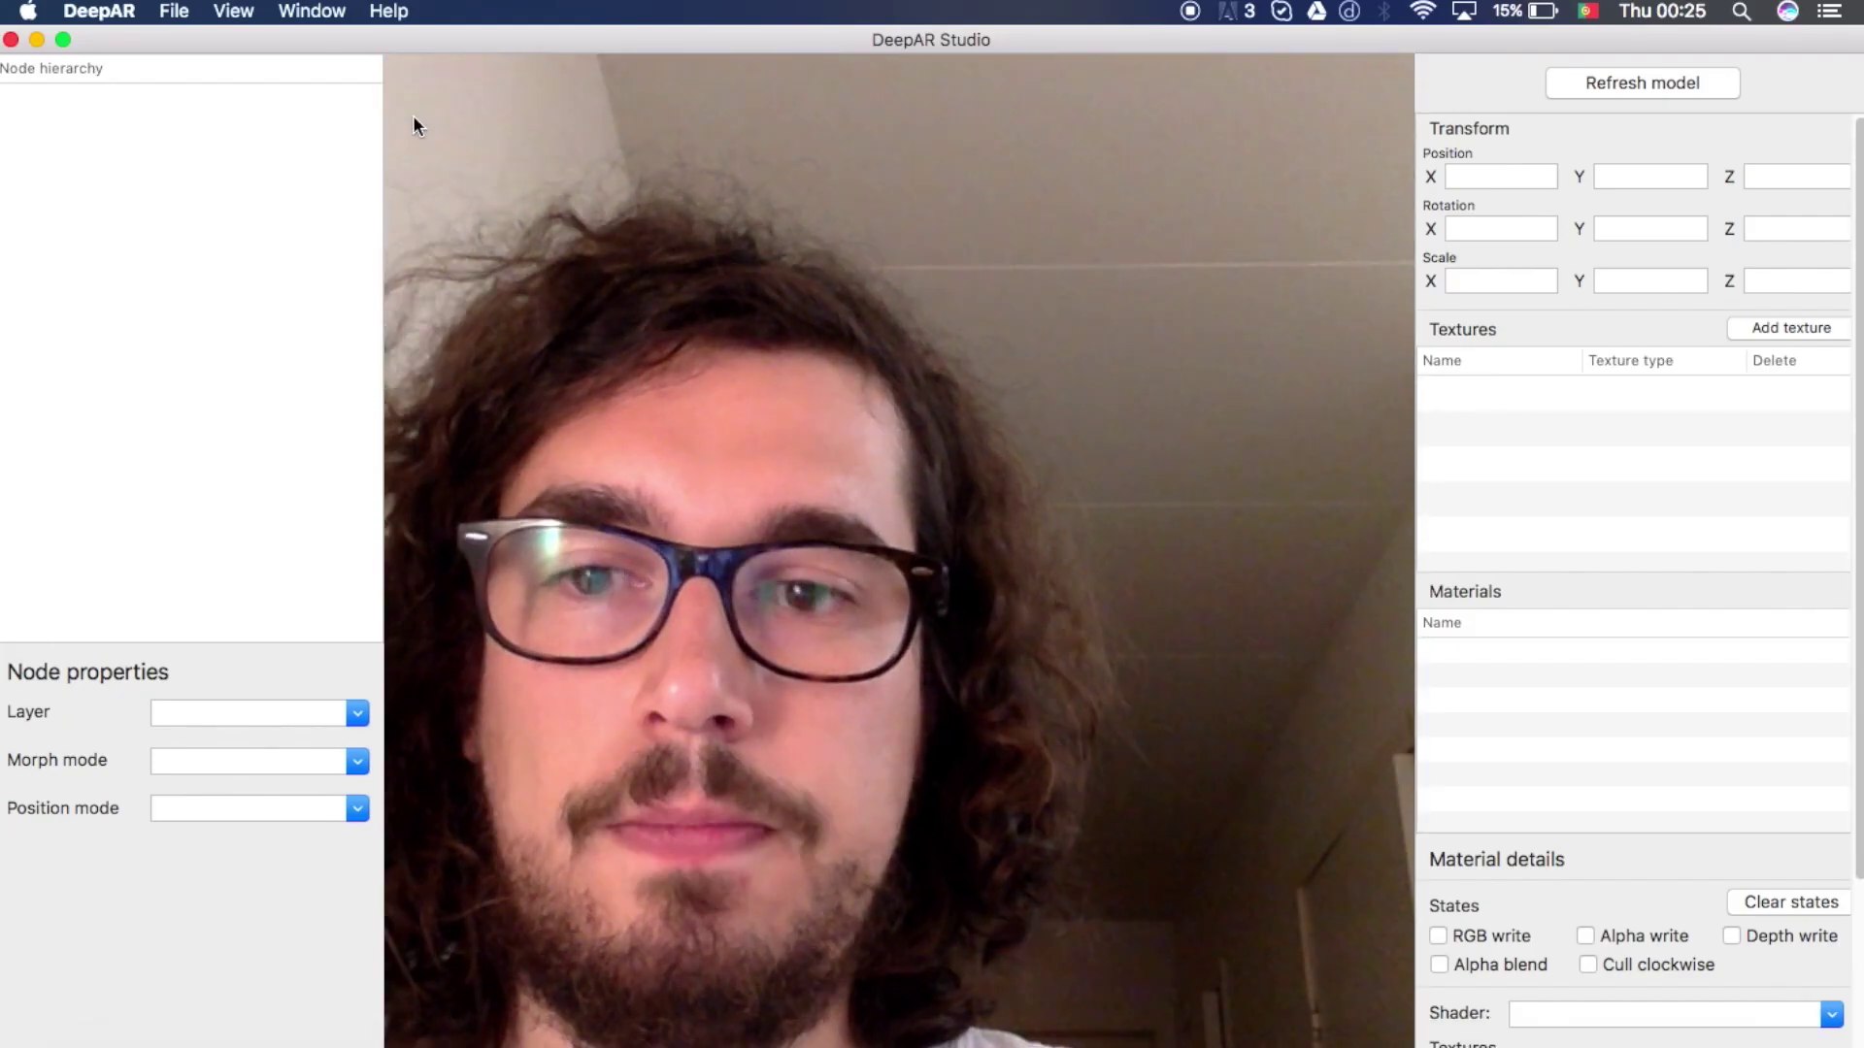
- Load mask.fbx onto the webcam face and add texture.png as a texture
left_click(173, 12)
left_click(304, 113)
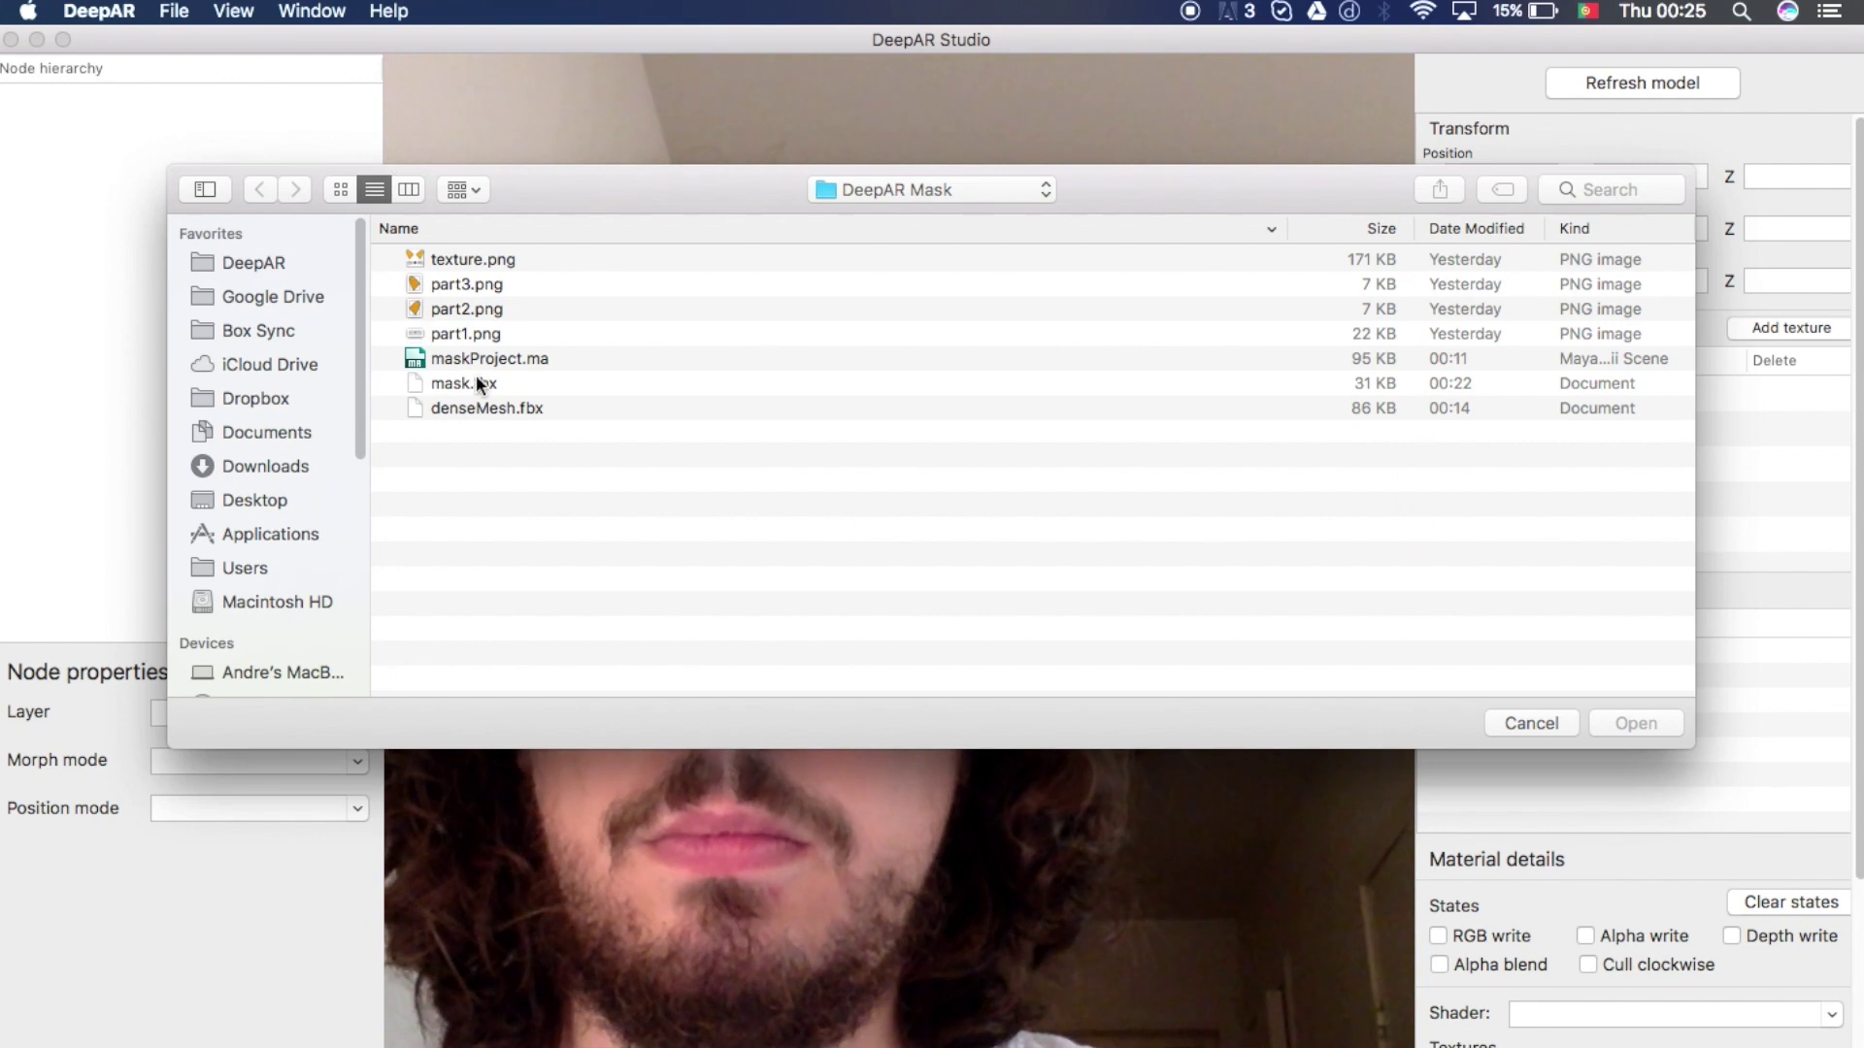
left_click(458, 385)
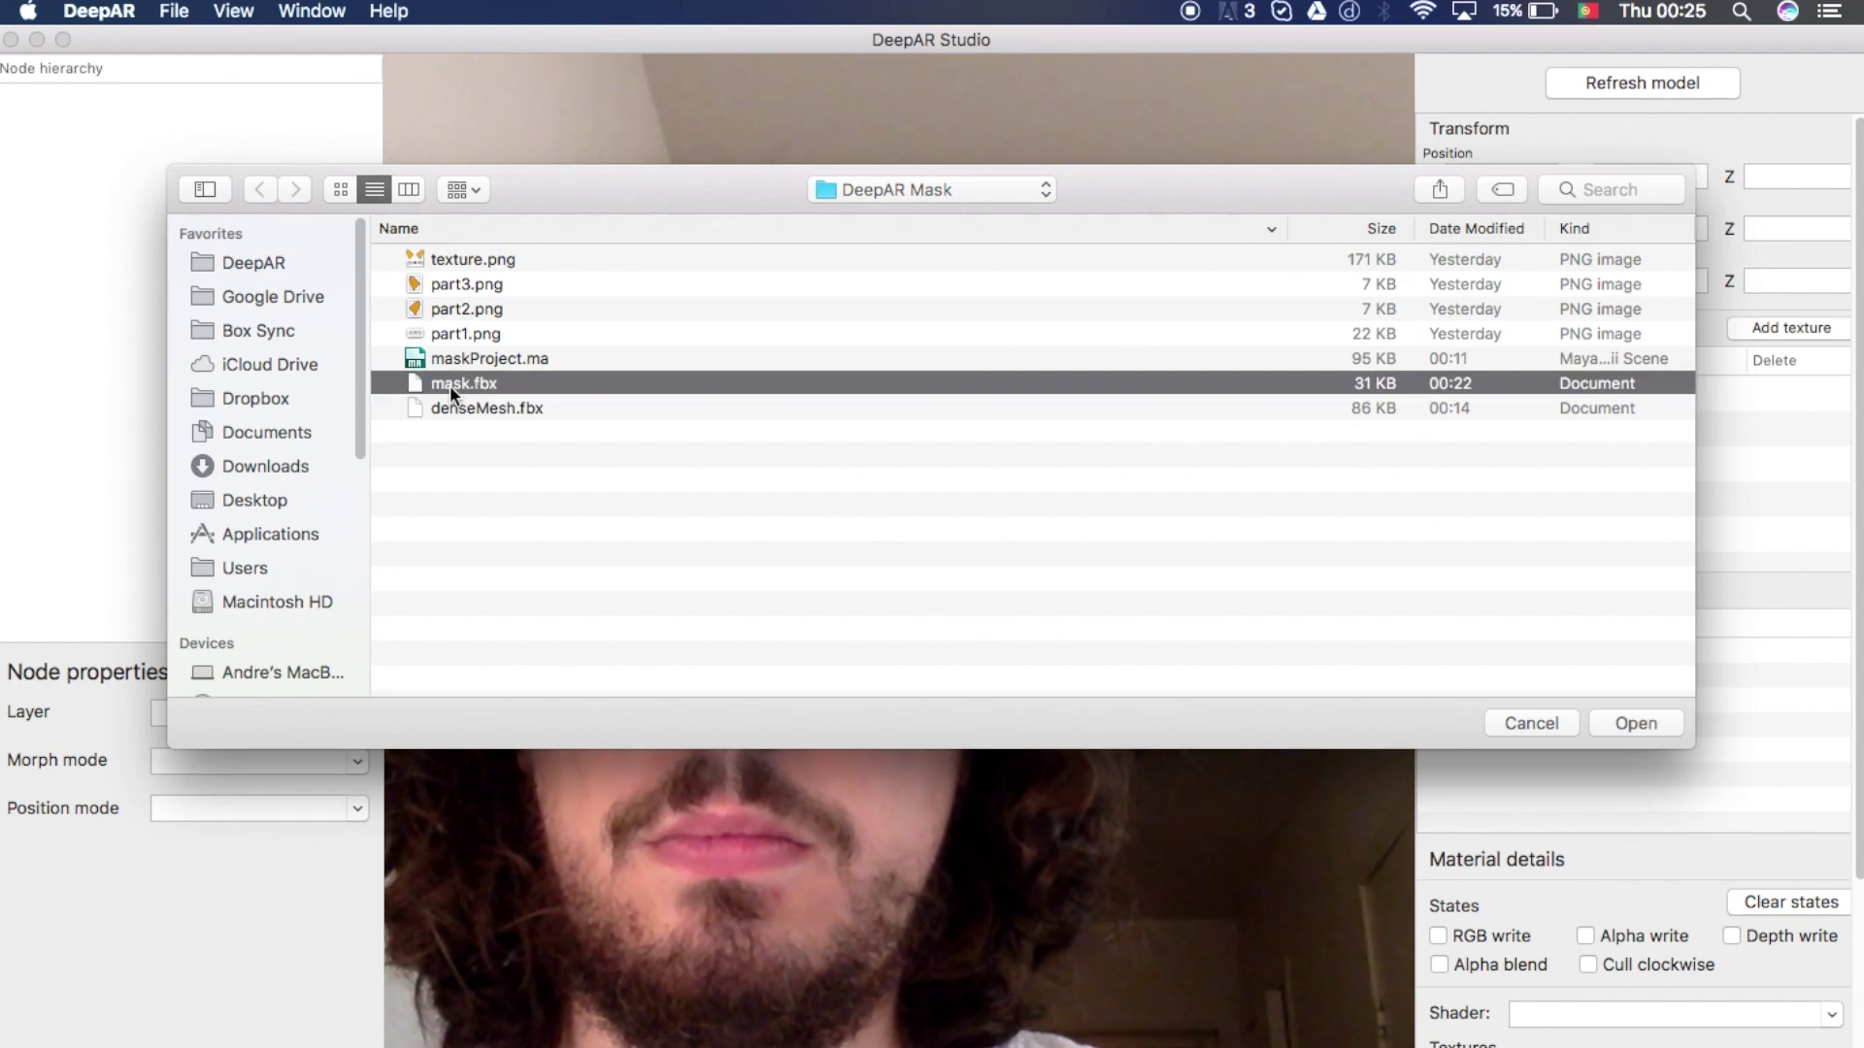
left_click(1619, 724)
left_click(1822, 324)
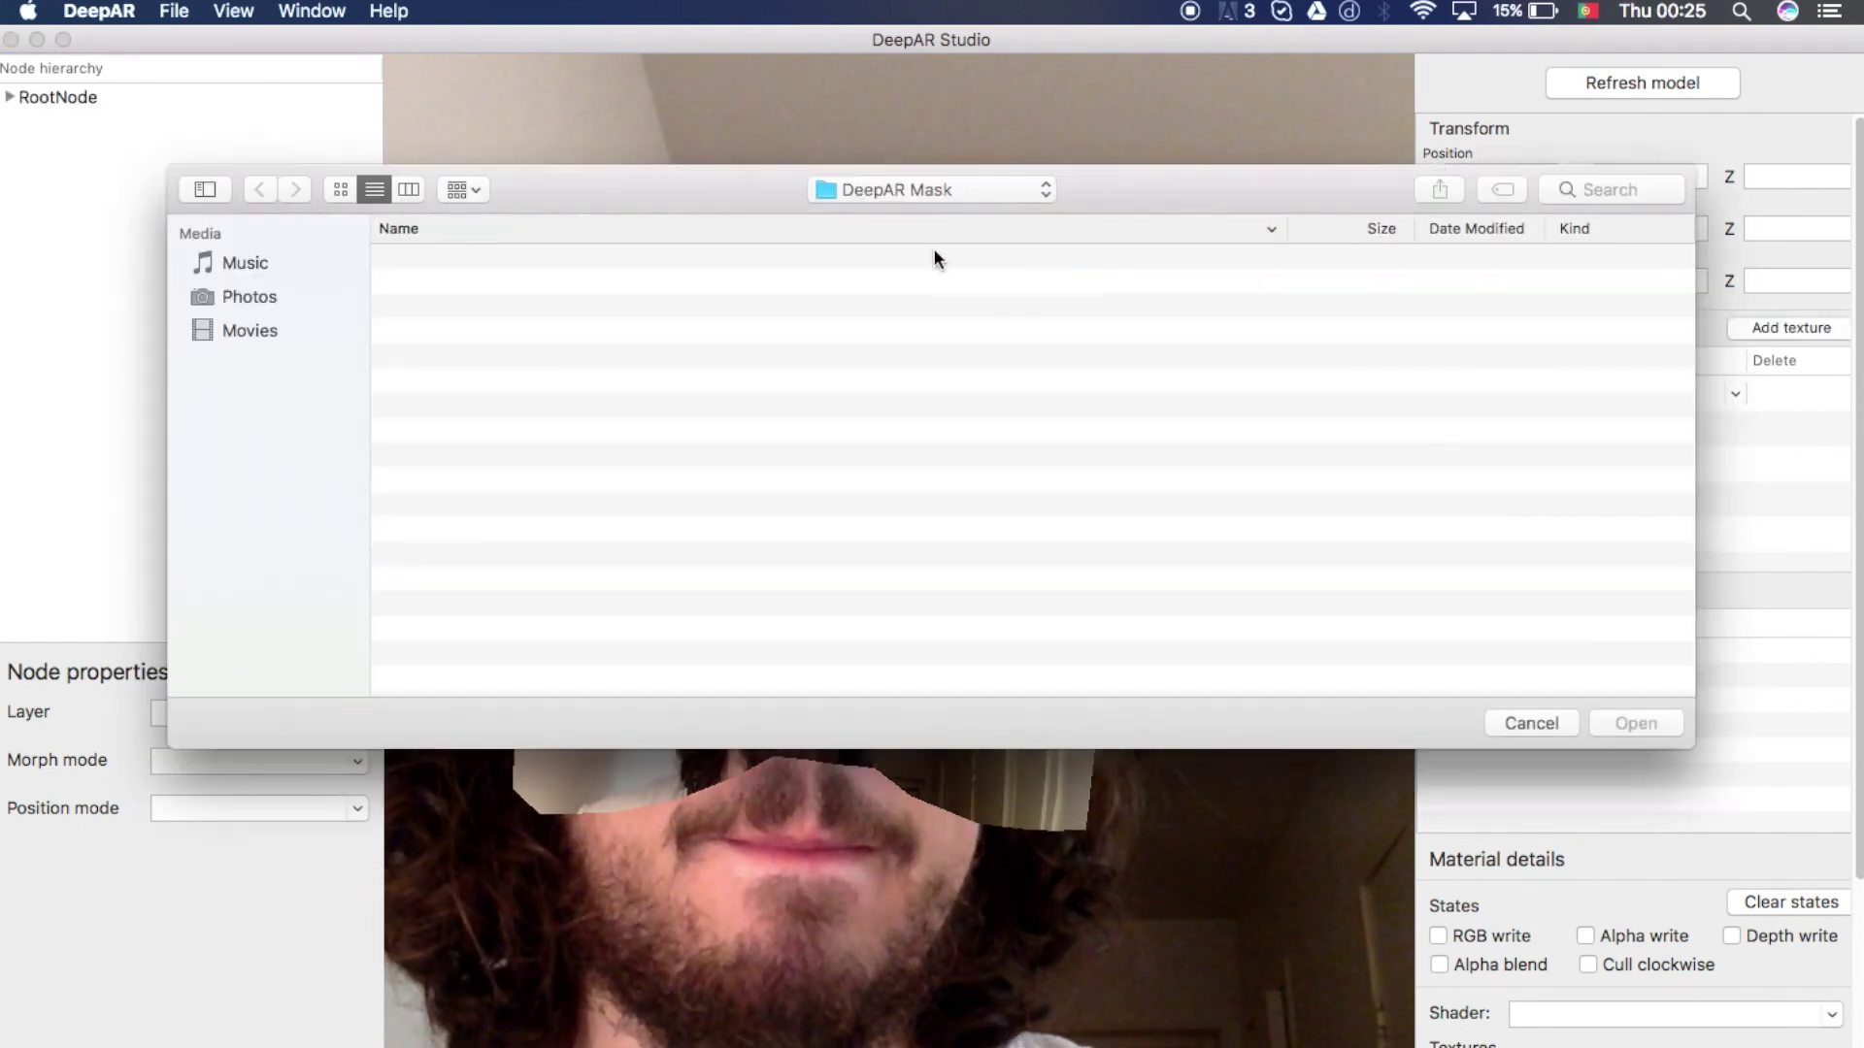
left_click(483, 260)
left_click(1616, 723)
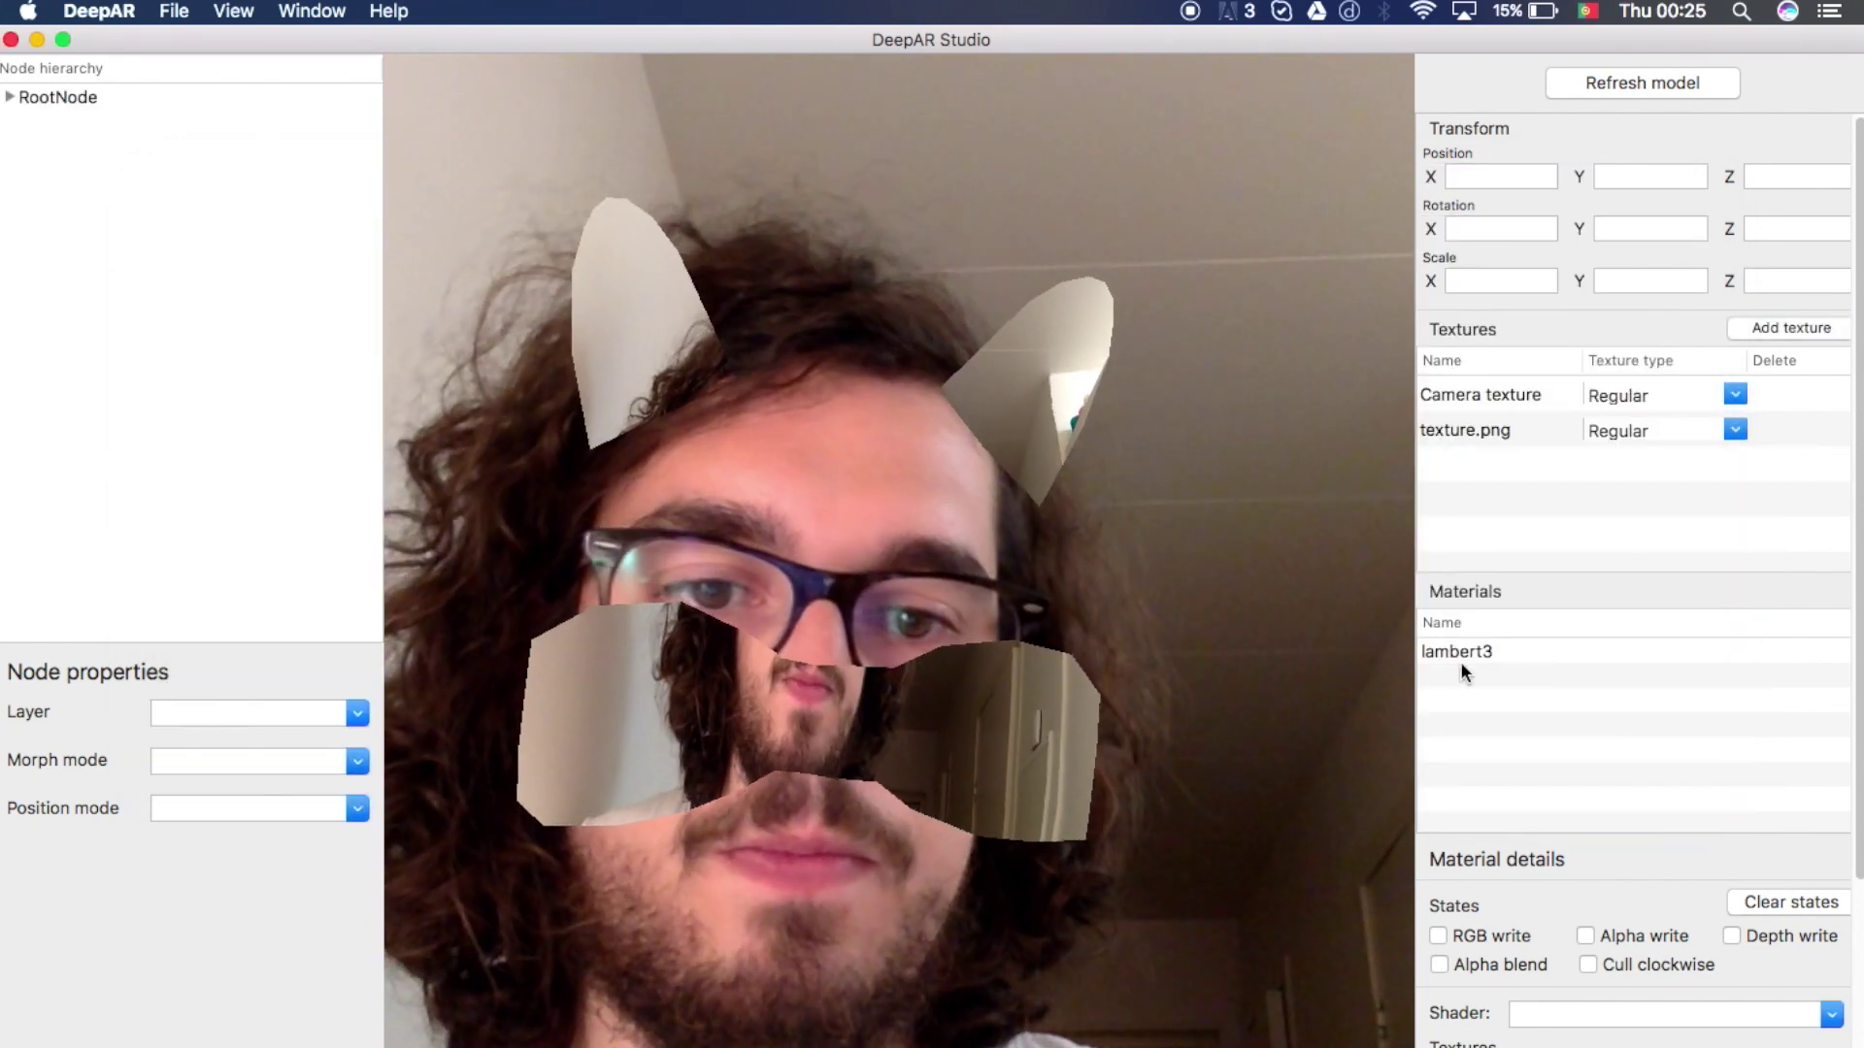
- Set lambert3 to the Unlit Texture shader with s_texColor texture.png, and refresh the model
left_click(1460, 653)
left_click(9, 98)
left_click(60, 122)
left_click(1485, 648)
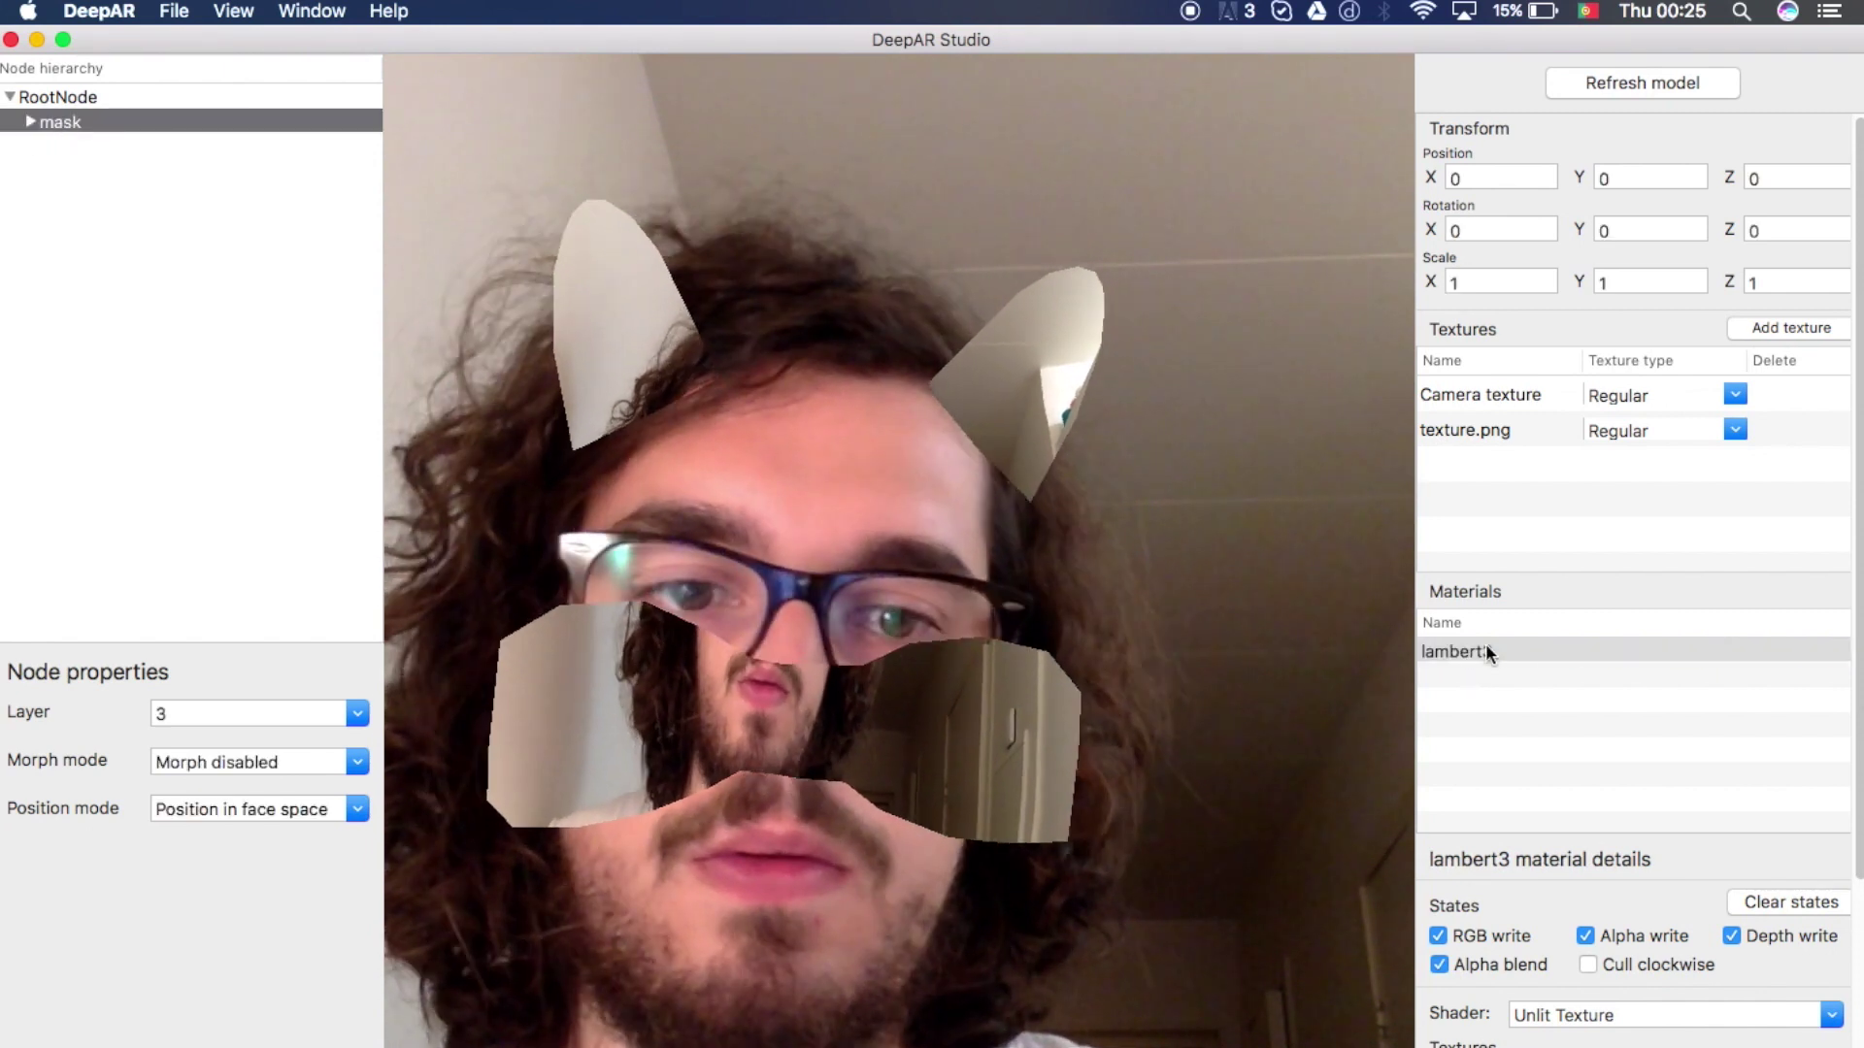
left_click(1670, 1015)
left_click(1611, 1011)
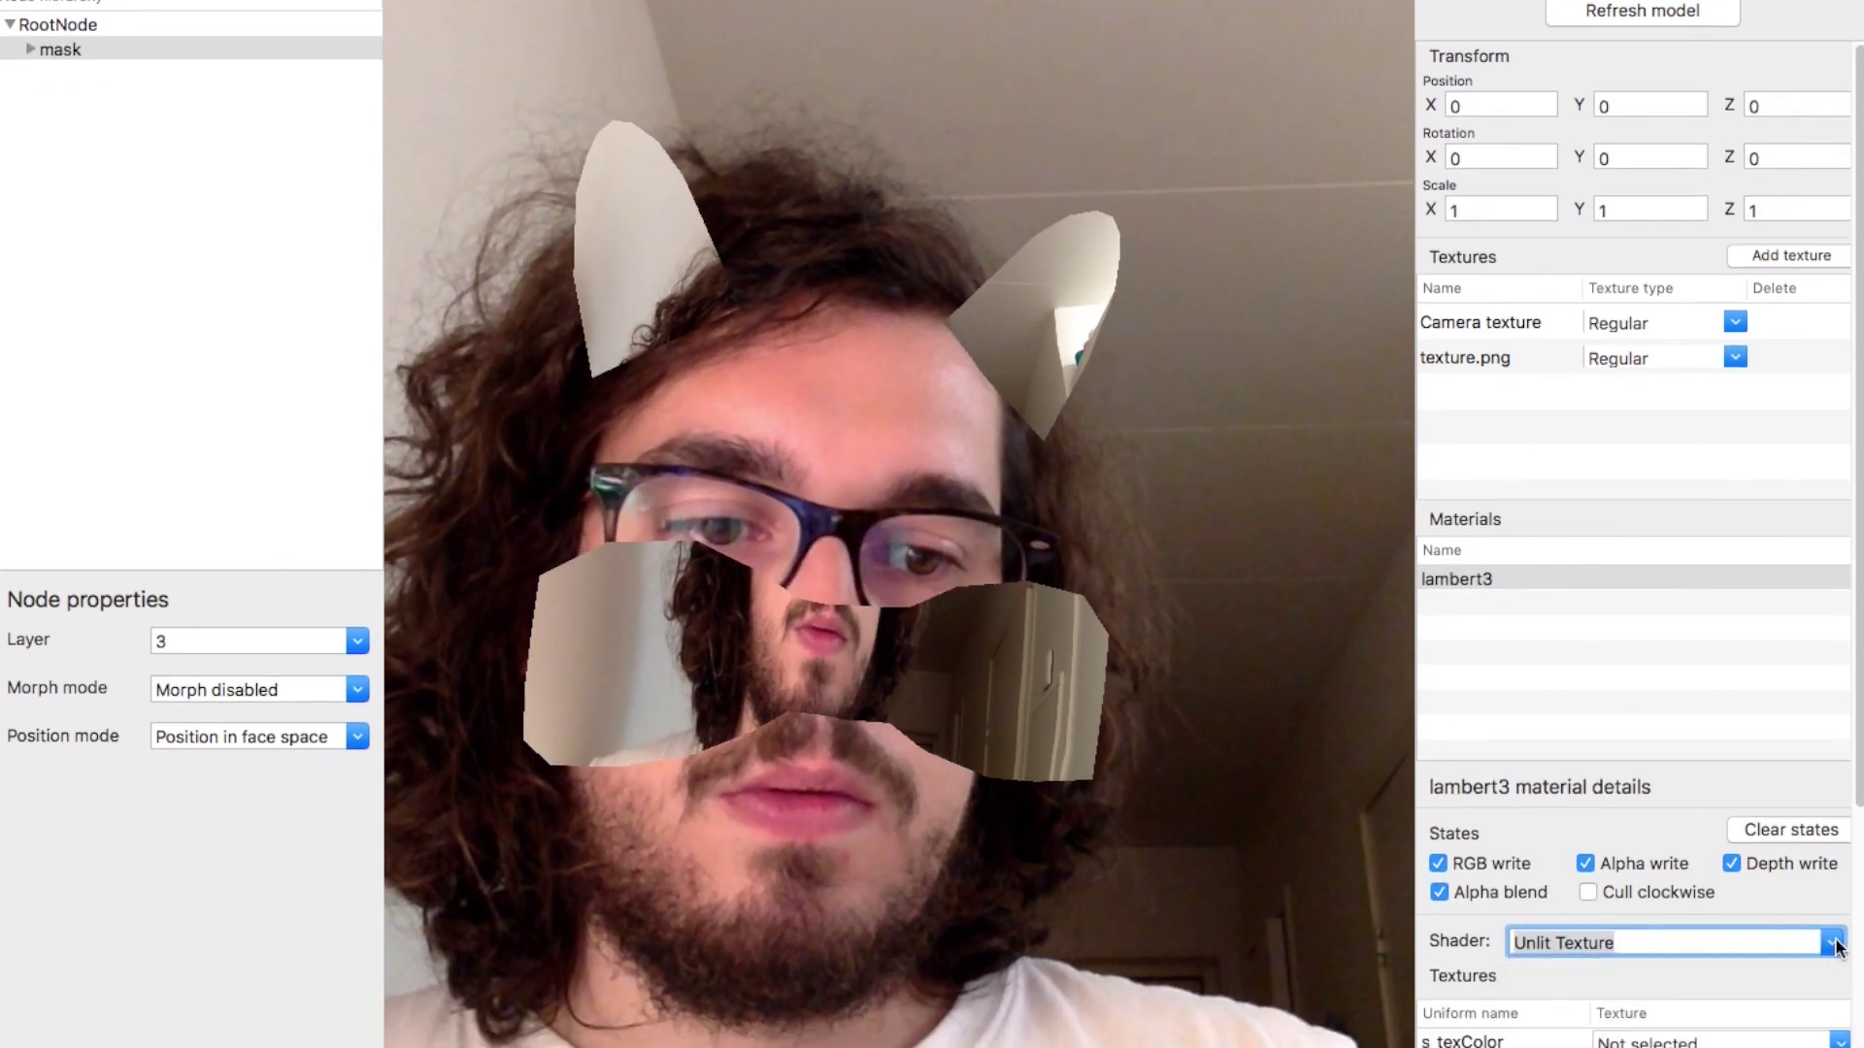
left_click(1782, 1013)
left_click(1643, 957)
left_click(1657, 26)
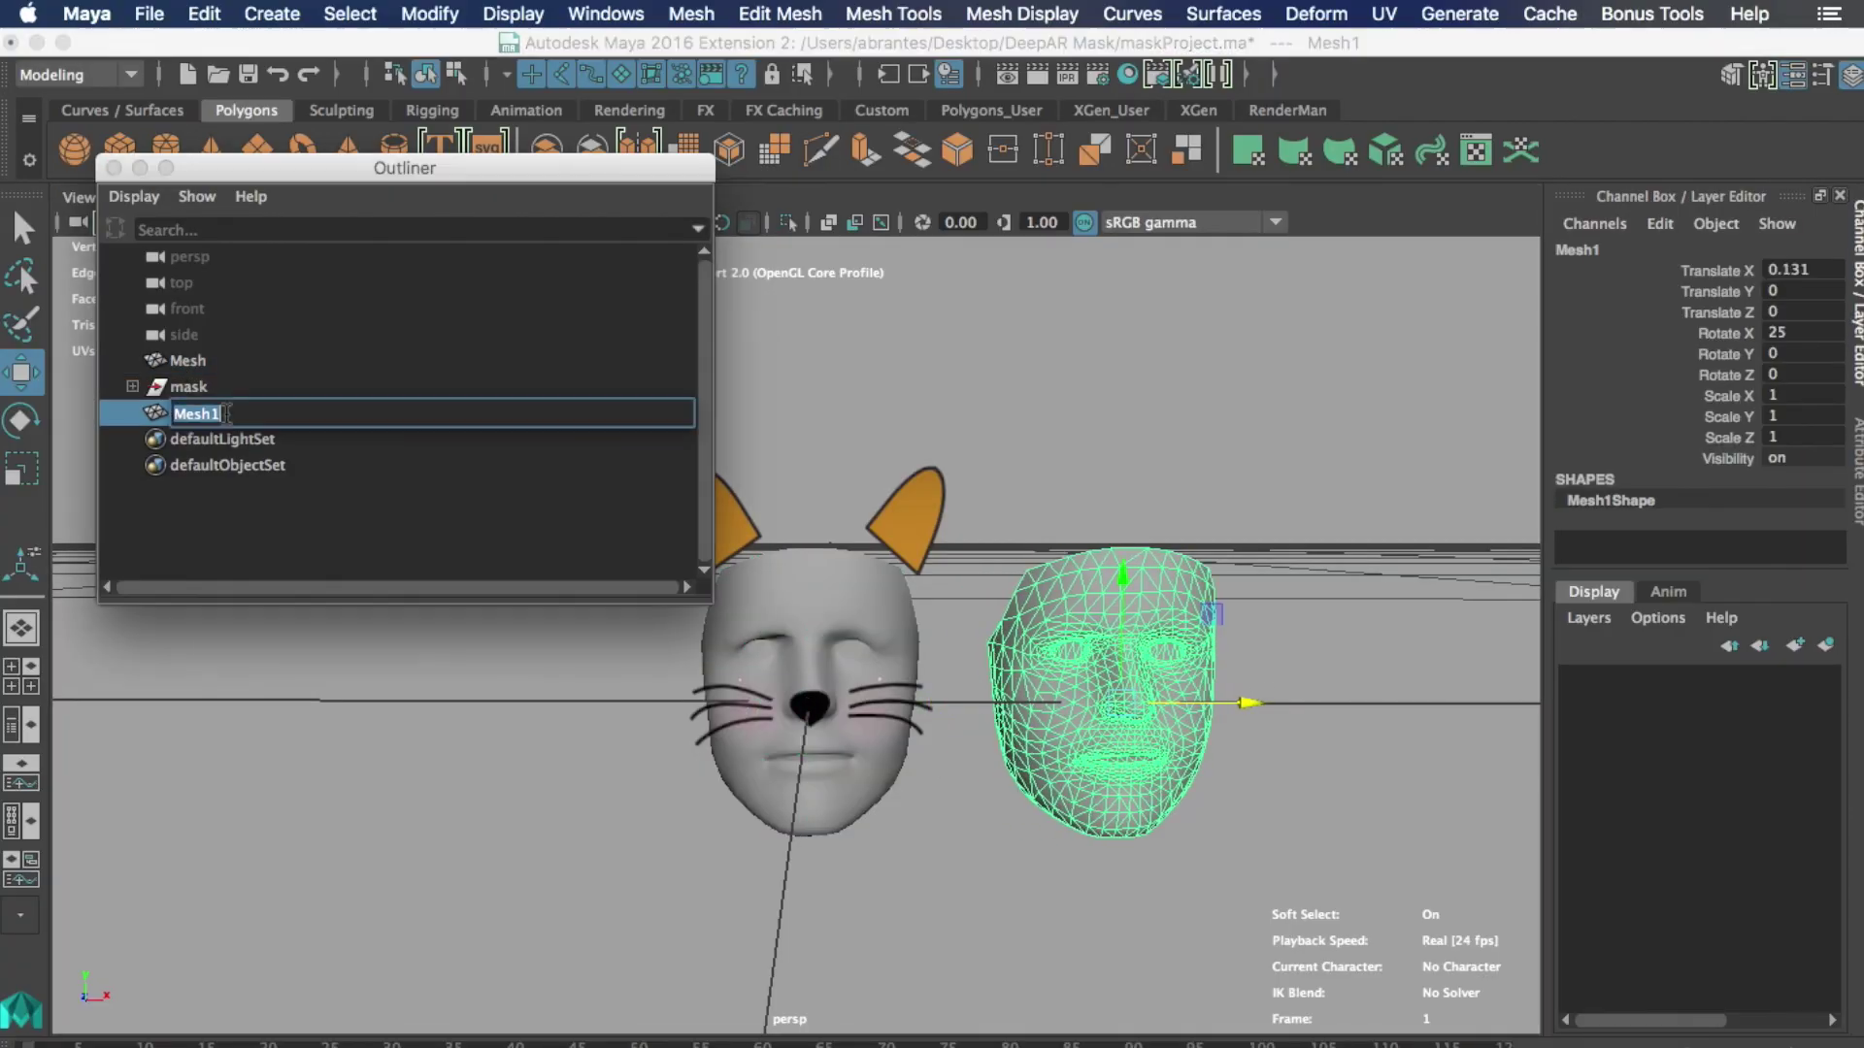
- Rename Mesh1 to 'blendshape', frame it, and select the sculpted face
double_click(228, 413)
type("blendshape")
key("Return")
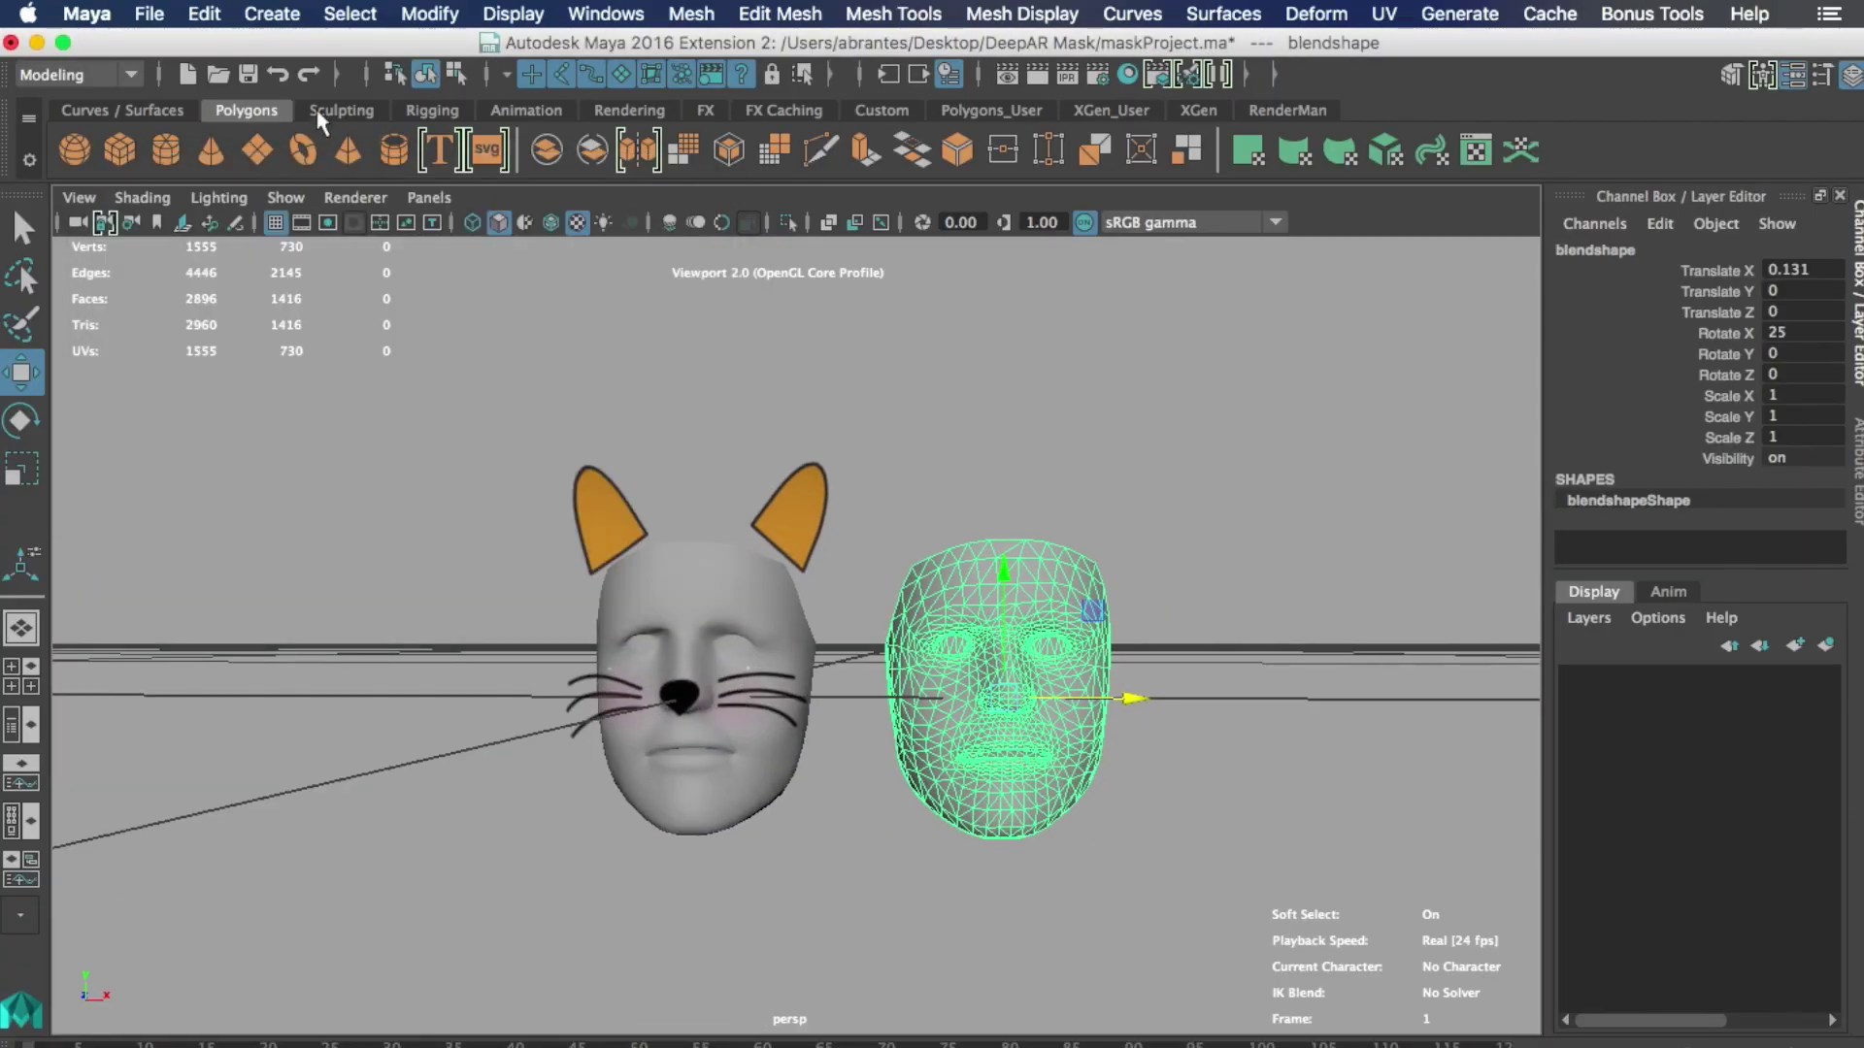
key("f")
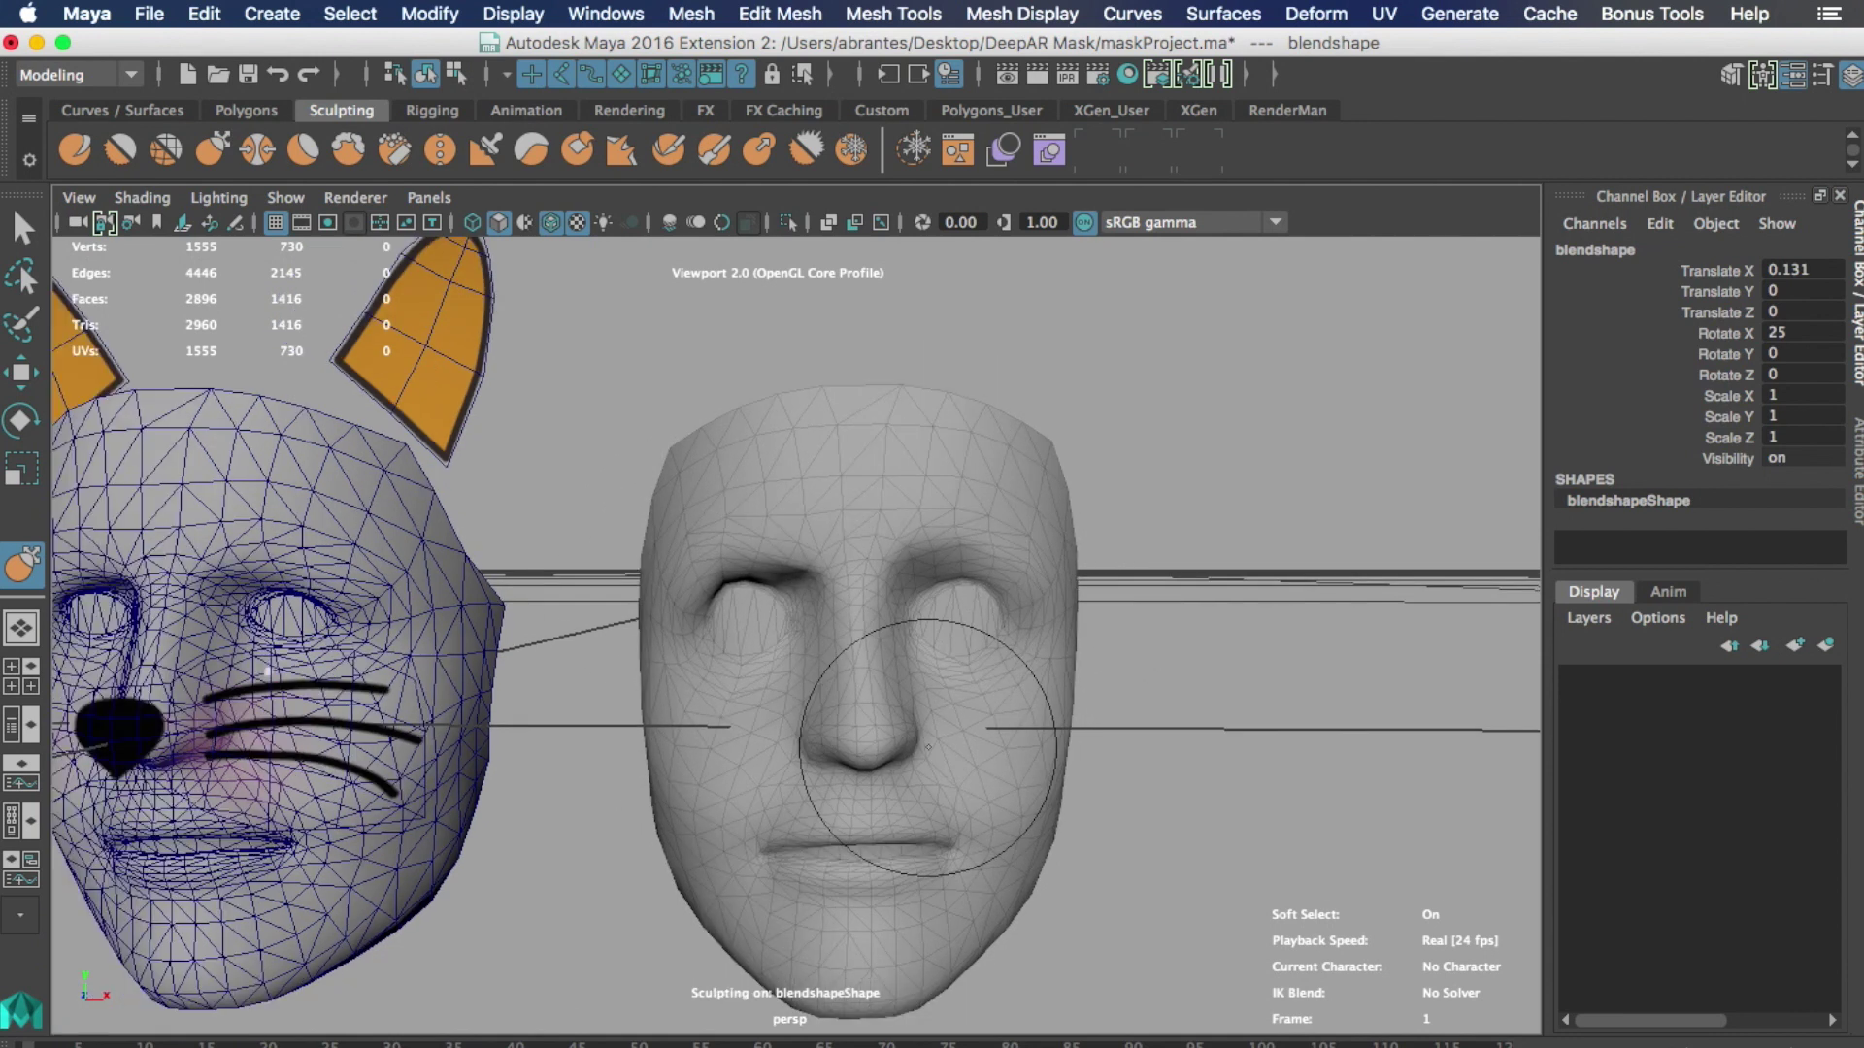
key("q")
left_click(854, 437)
- Create blendShape1 from the sculpted face onto the cat mask and test its weight
left_click(457, 437, "shift")
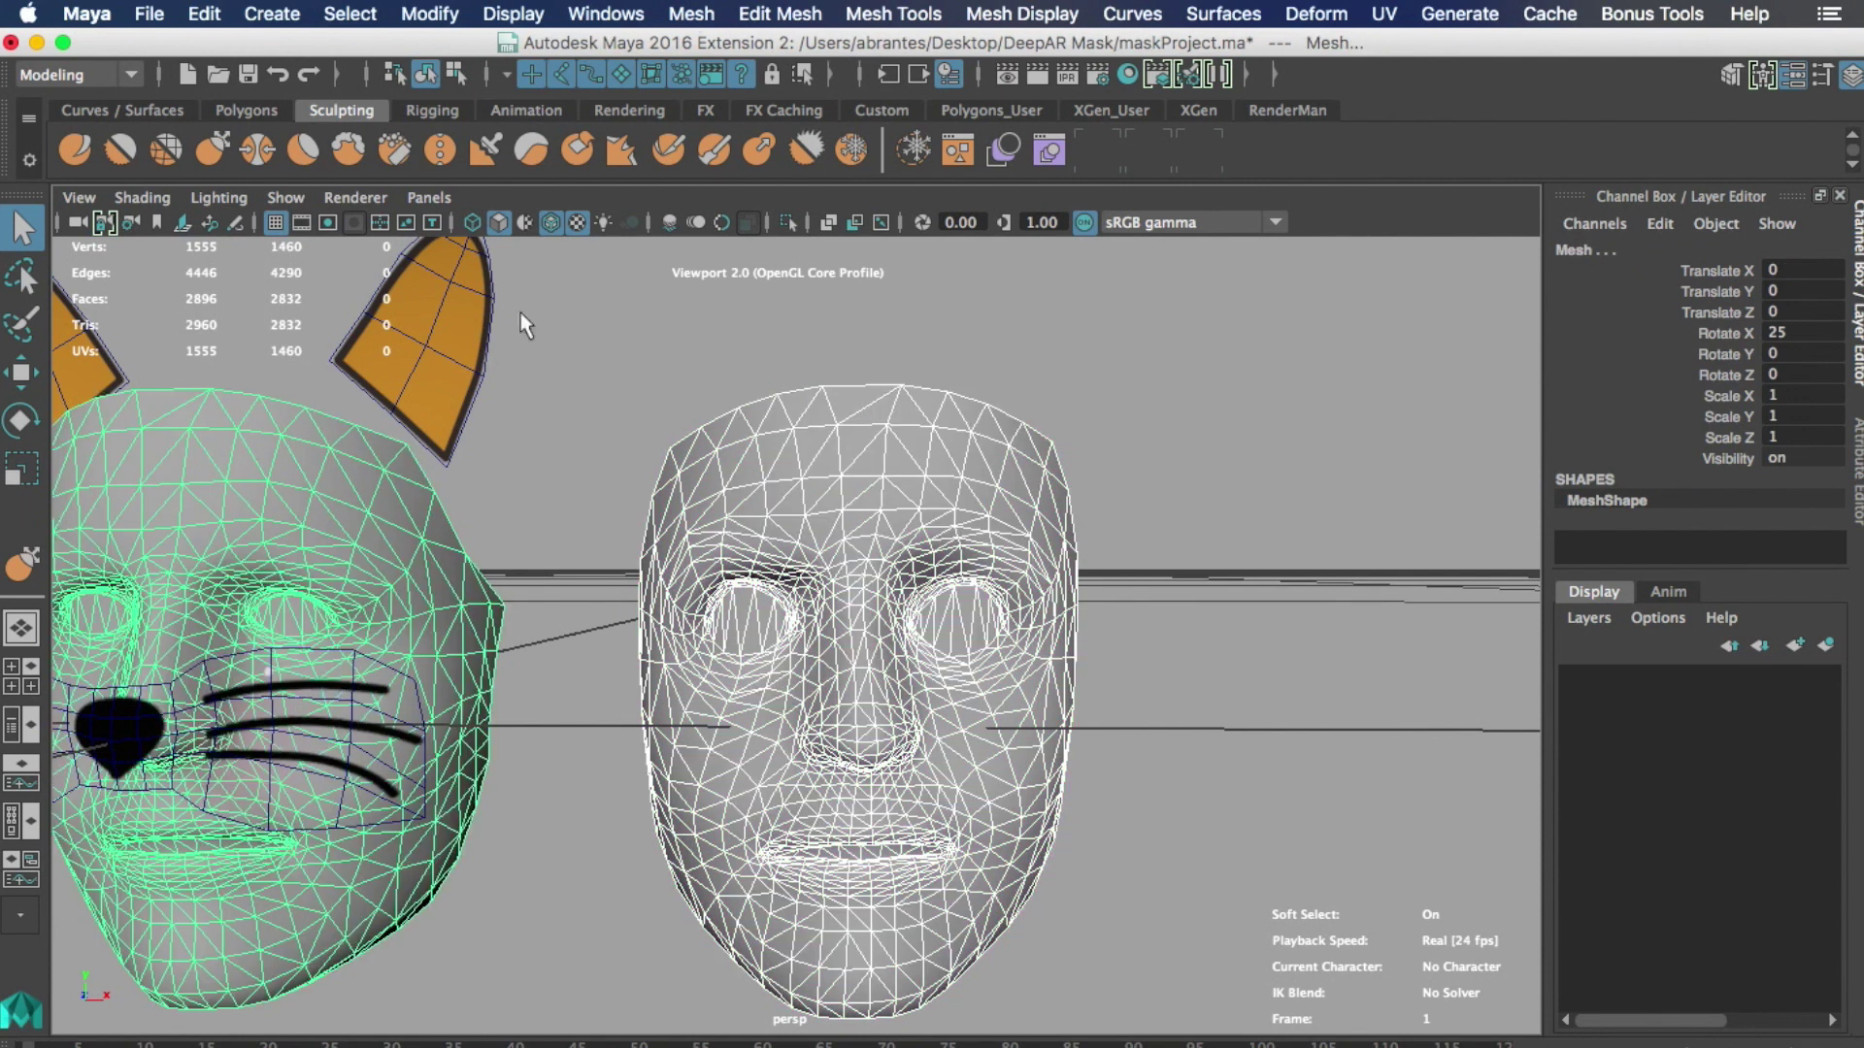
left_click(693, 13)
left_click(107, 90)
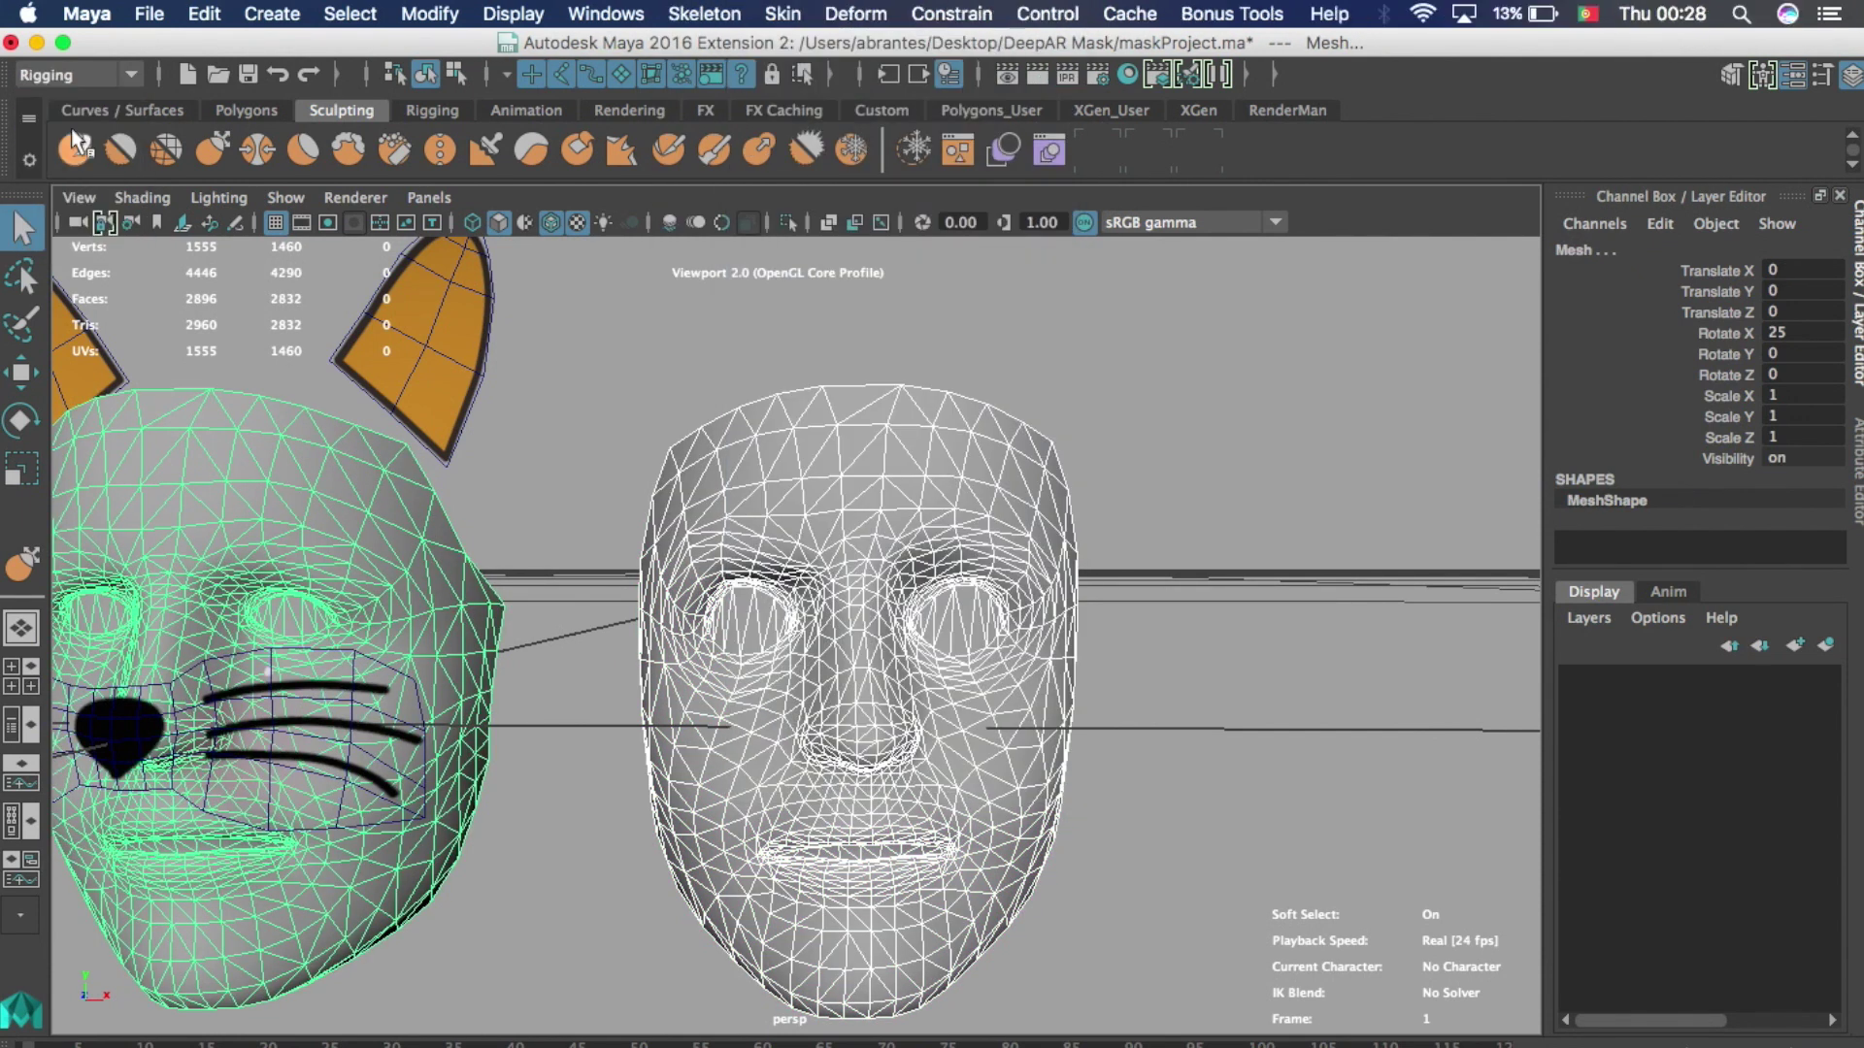
left_click(856, 14)
left_click(1103, 71)
key("a")
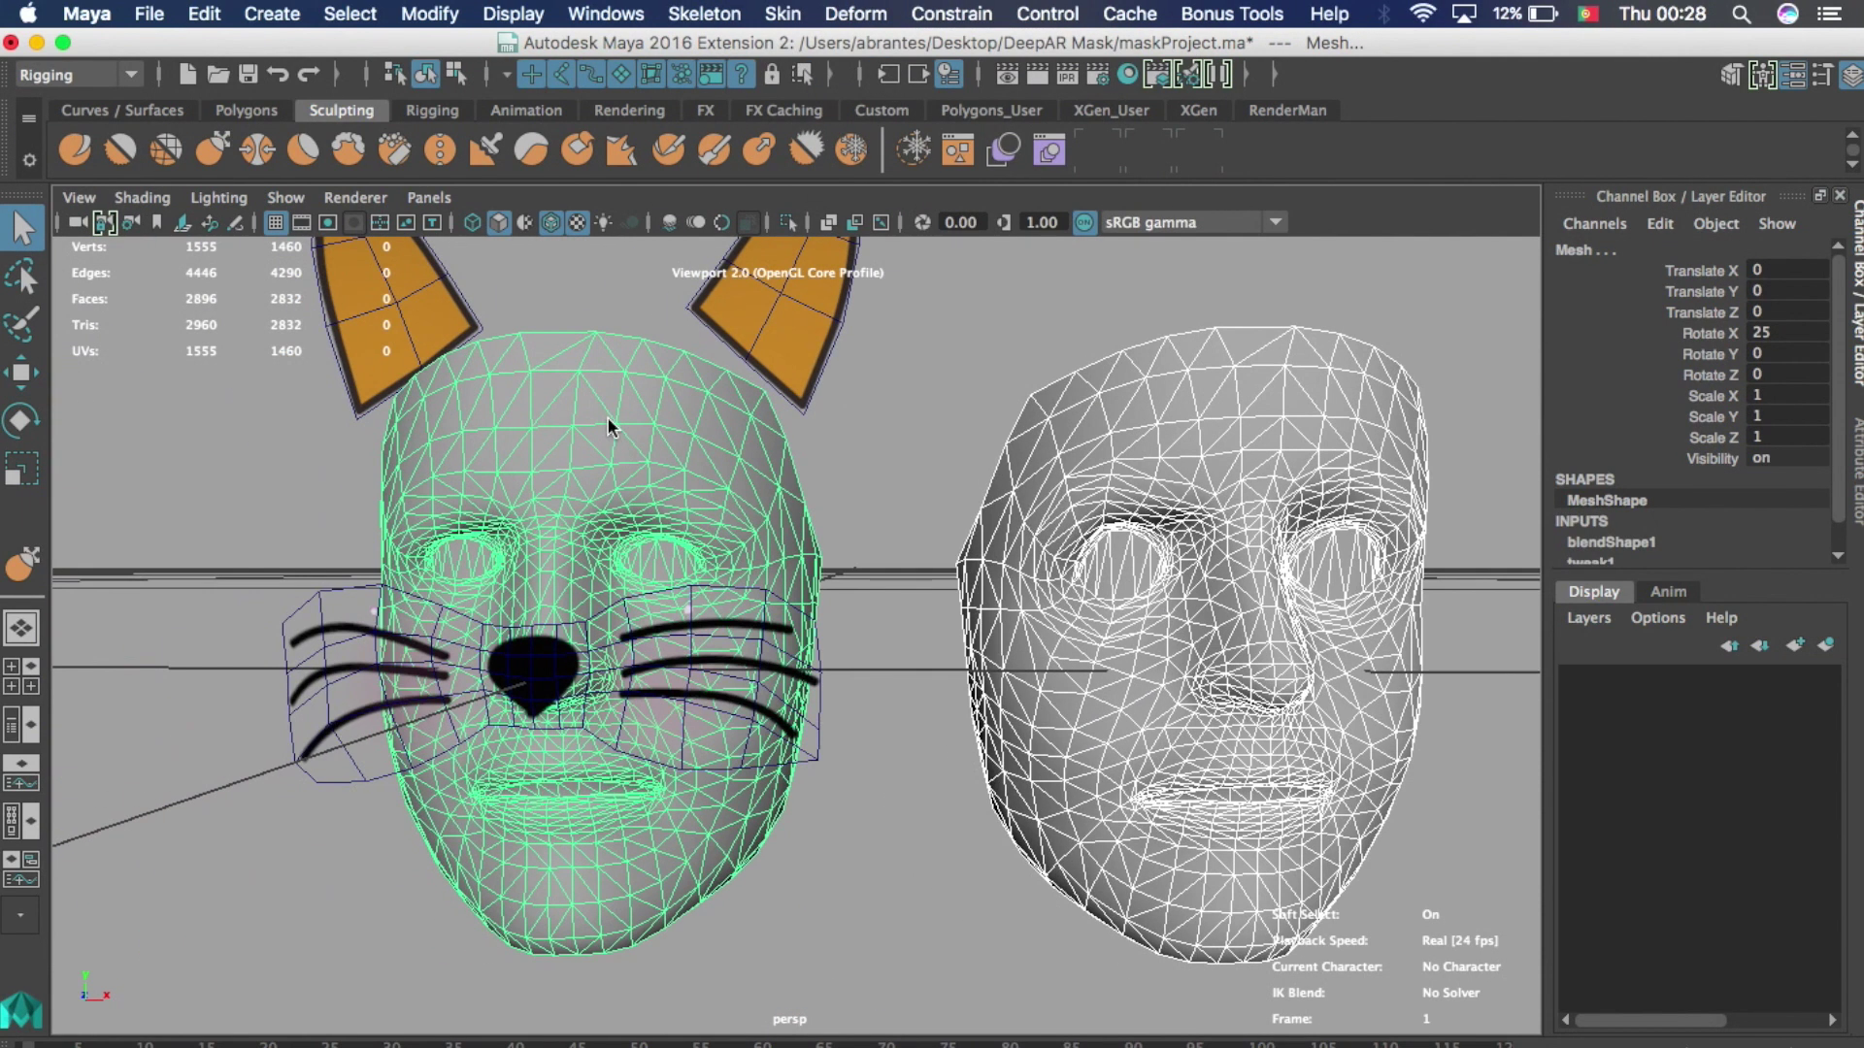
left_click(1612, 542)
left_click(1701, 554)
middle_click_drag(1061, 554, 1073, 546)
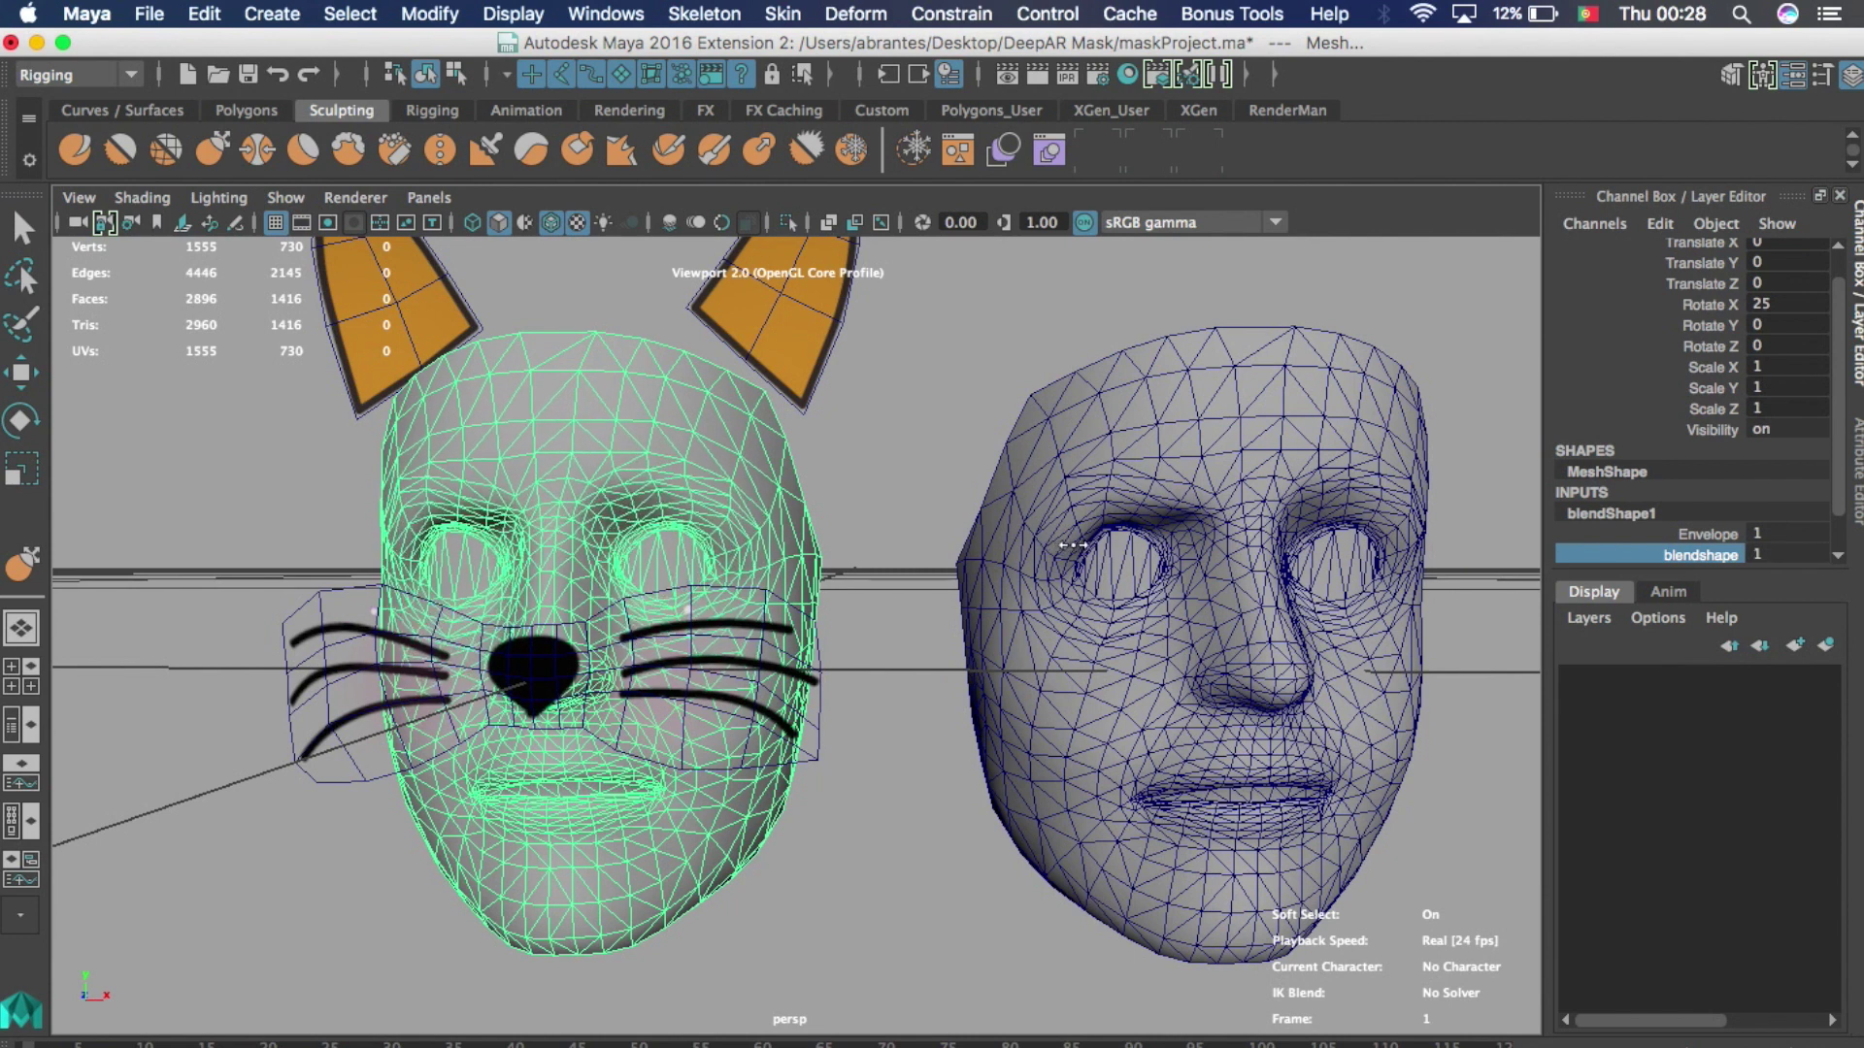
- Delete the target head and set the cat mask's Rotate X to 0
left_click(1301, 455)
key("Delete")
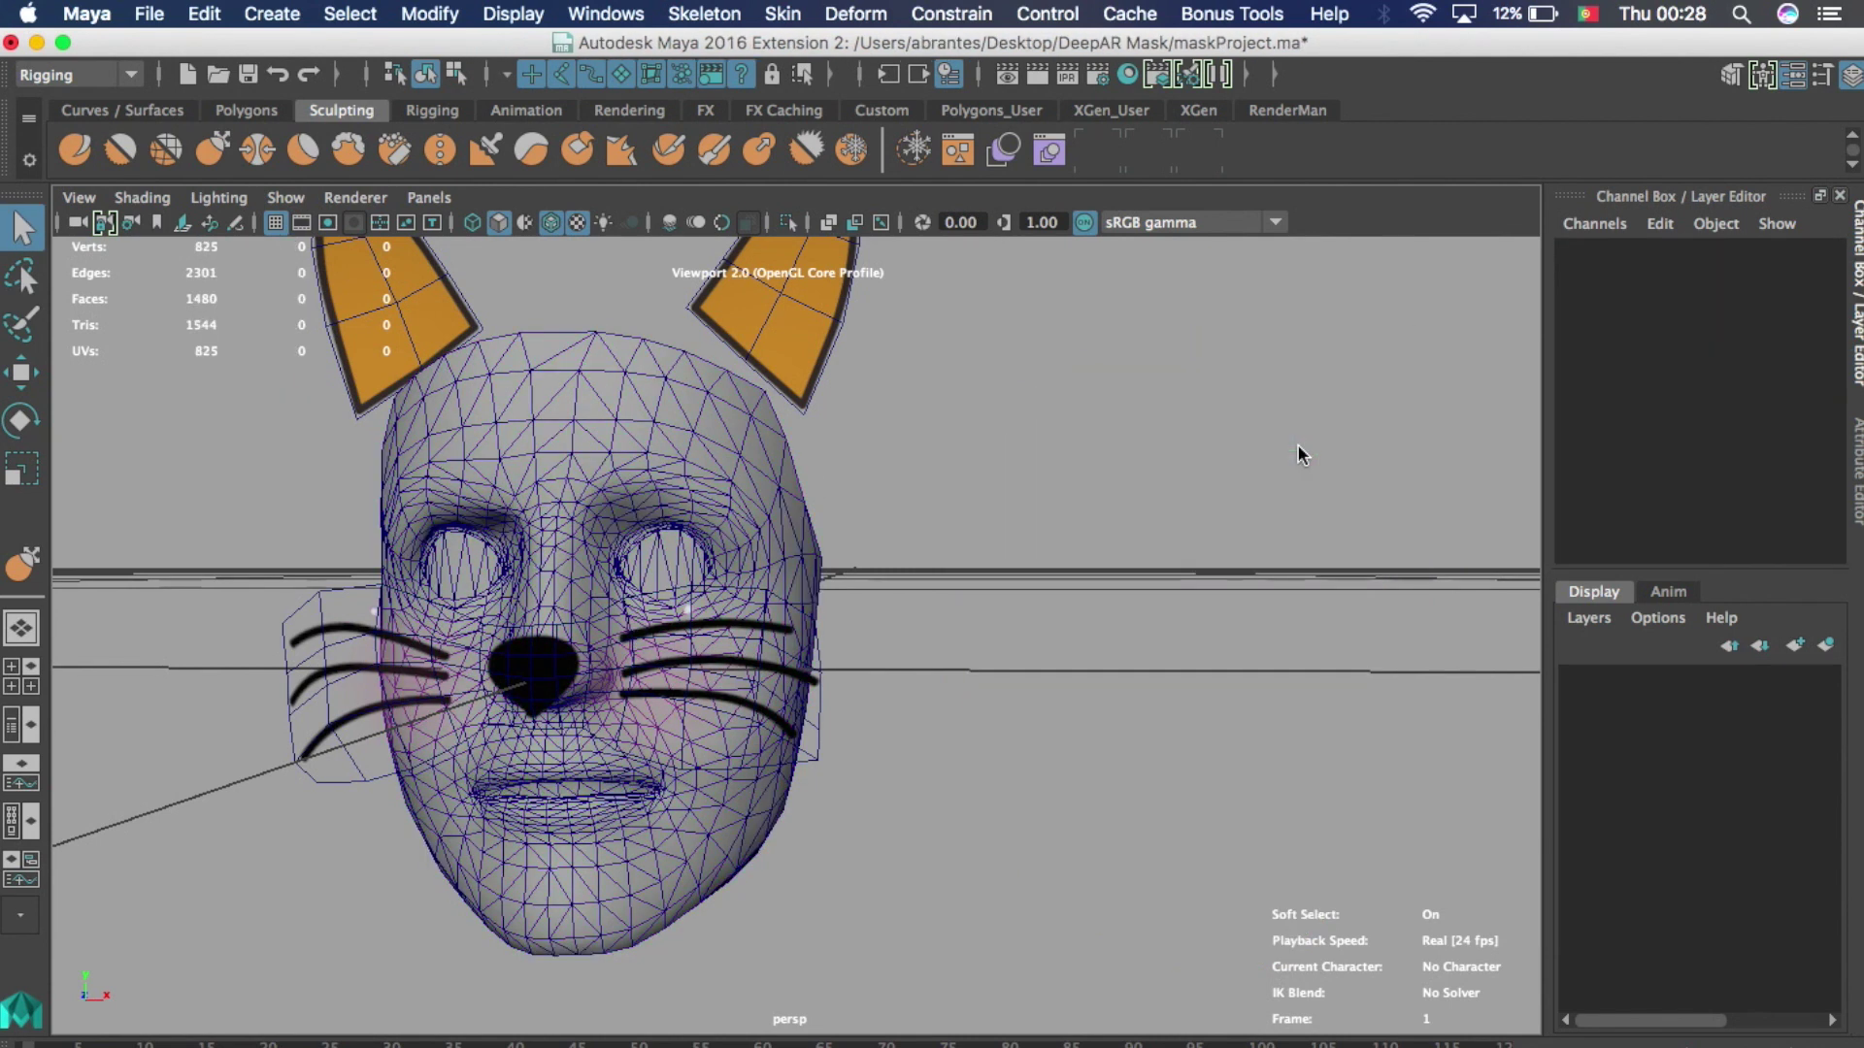
left_click(717, 452)
type("0")
key("Return")
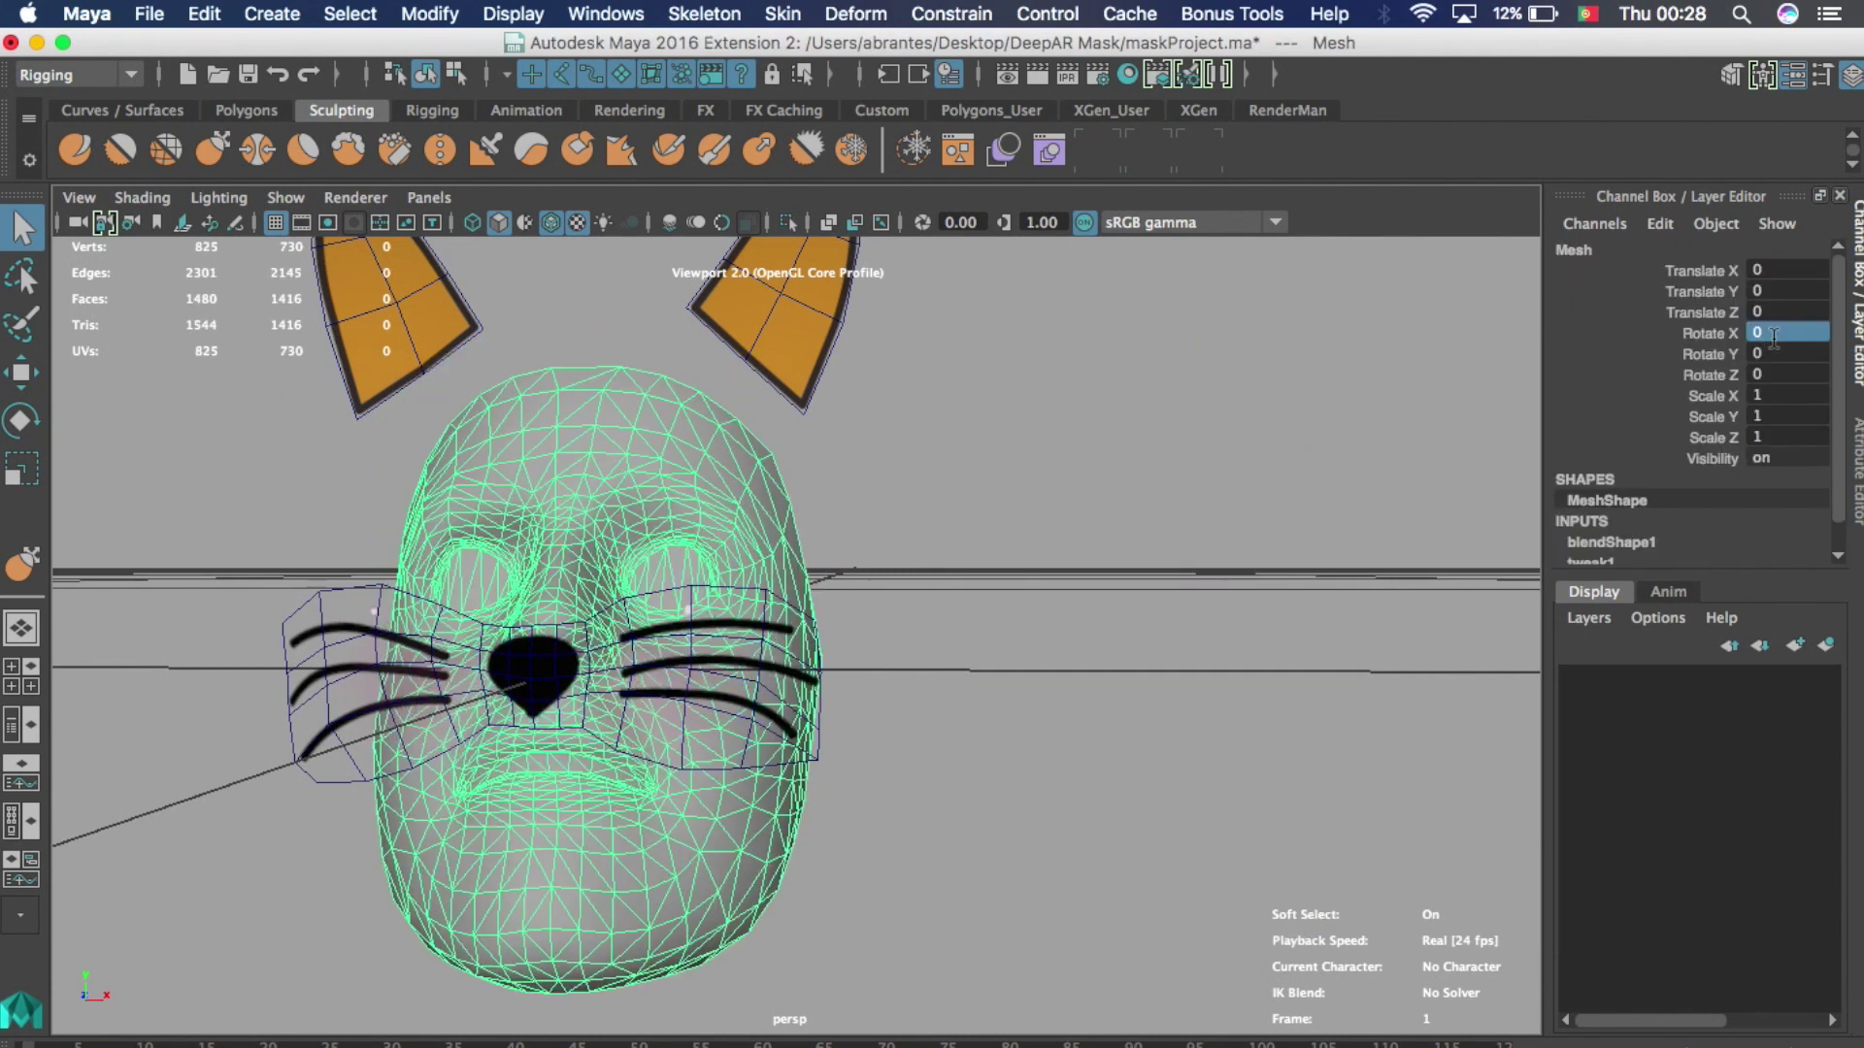
- Clear the selection and show the scene in the Outliner
left_click(1031, 488)
left_click(606, 14)
left_click(666, 266)
- Select Mesh and the mask group in the Outliner and export them as maskMorph.fbx
left_click_drag(467, 184, 1273, 198)
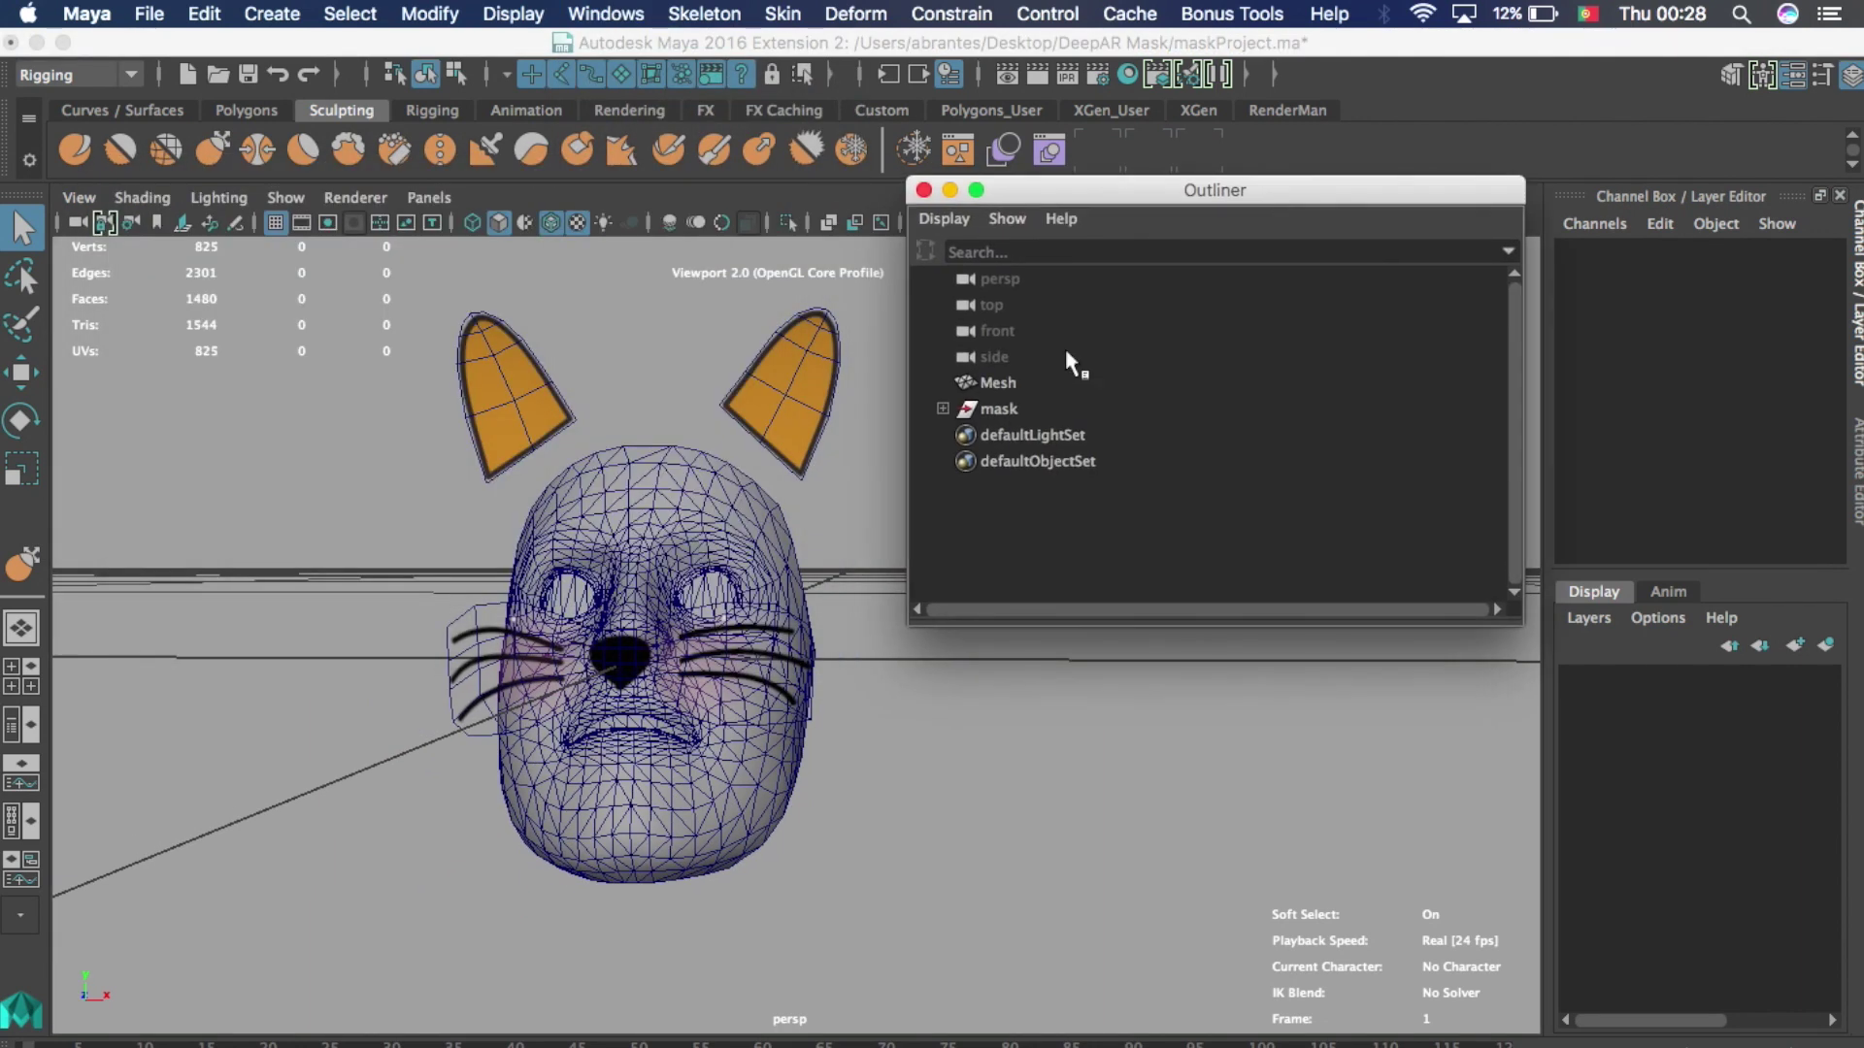
left_click(1000, 382)
left_click(1023, 406, "shift")
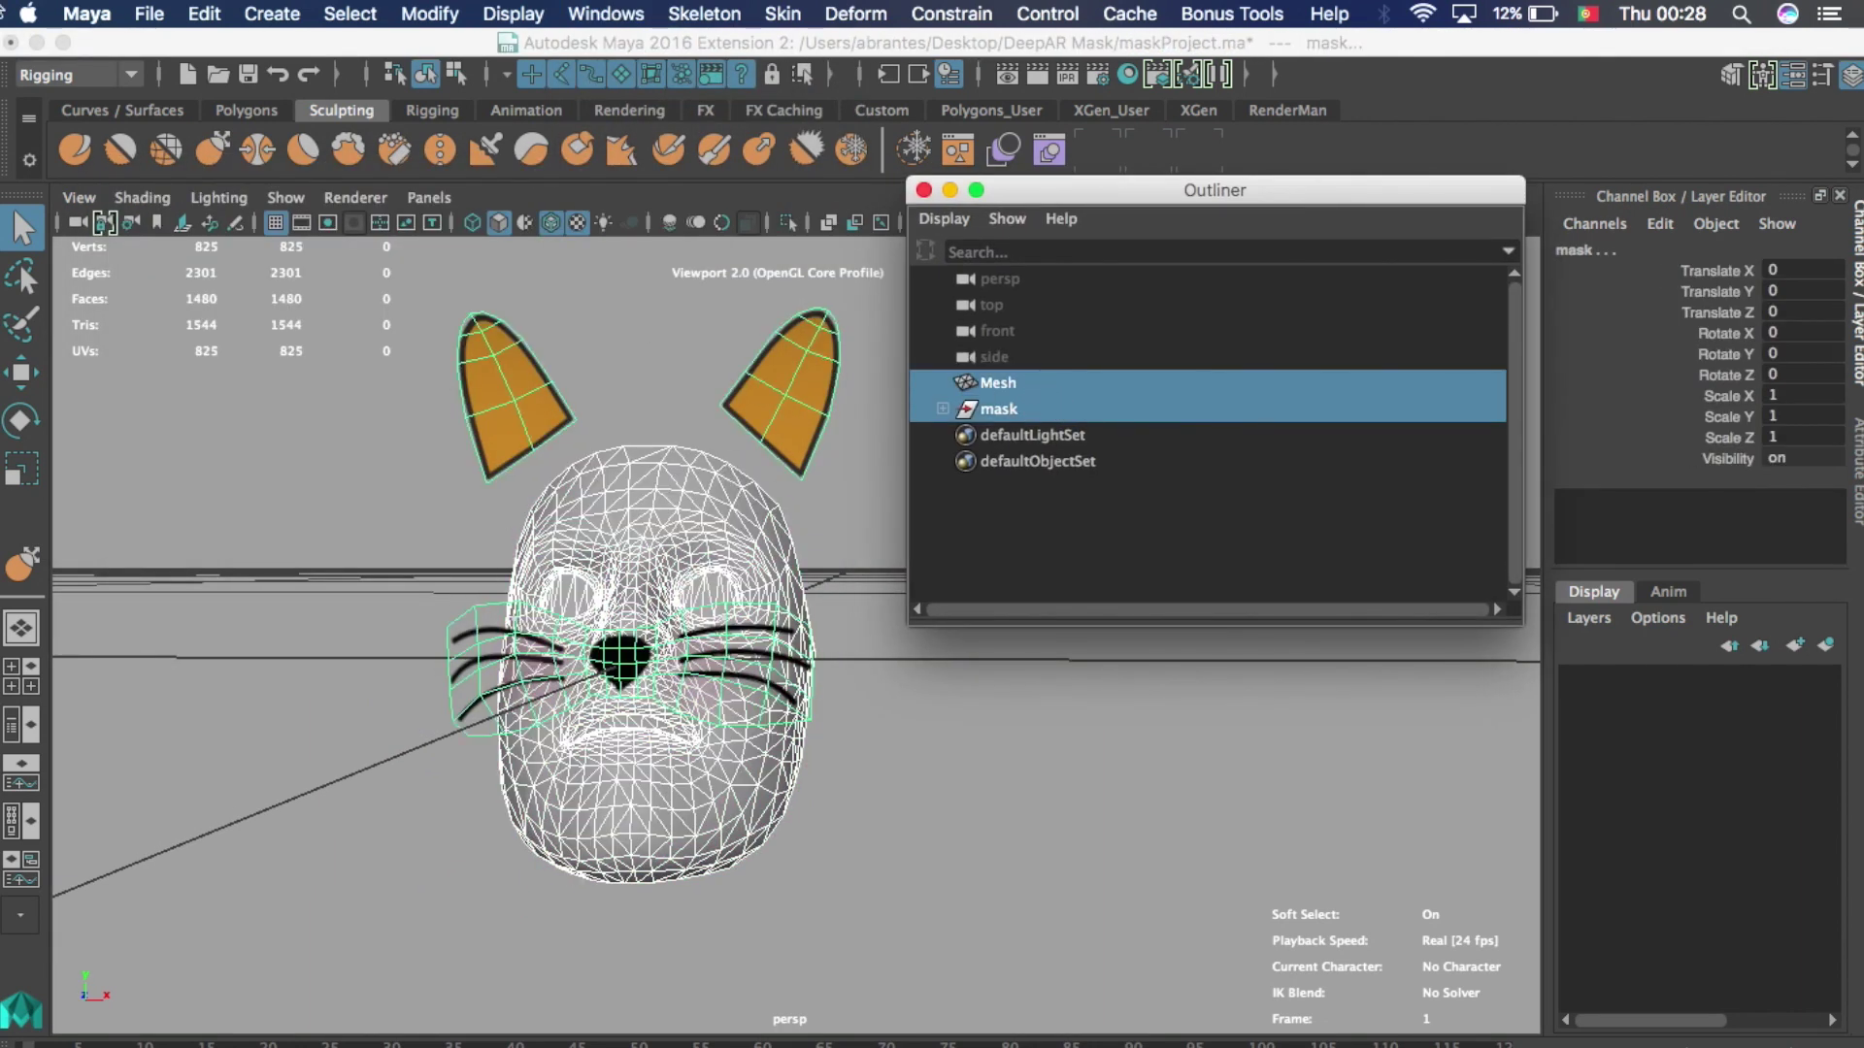
left_click(149, 14)
left_click(218, 363)
left_click(579, 246)
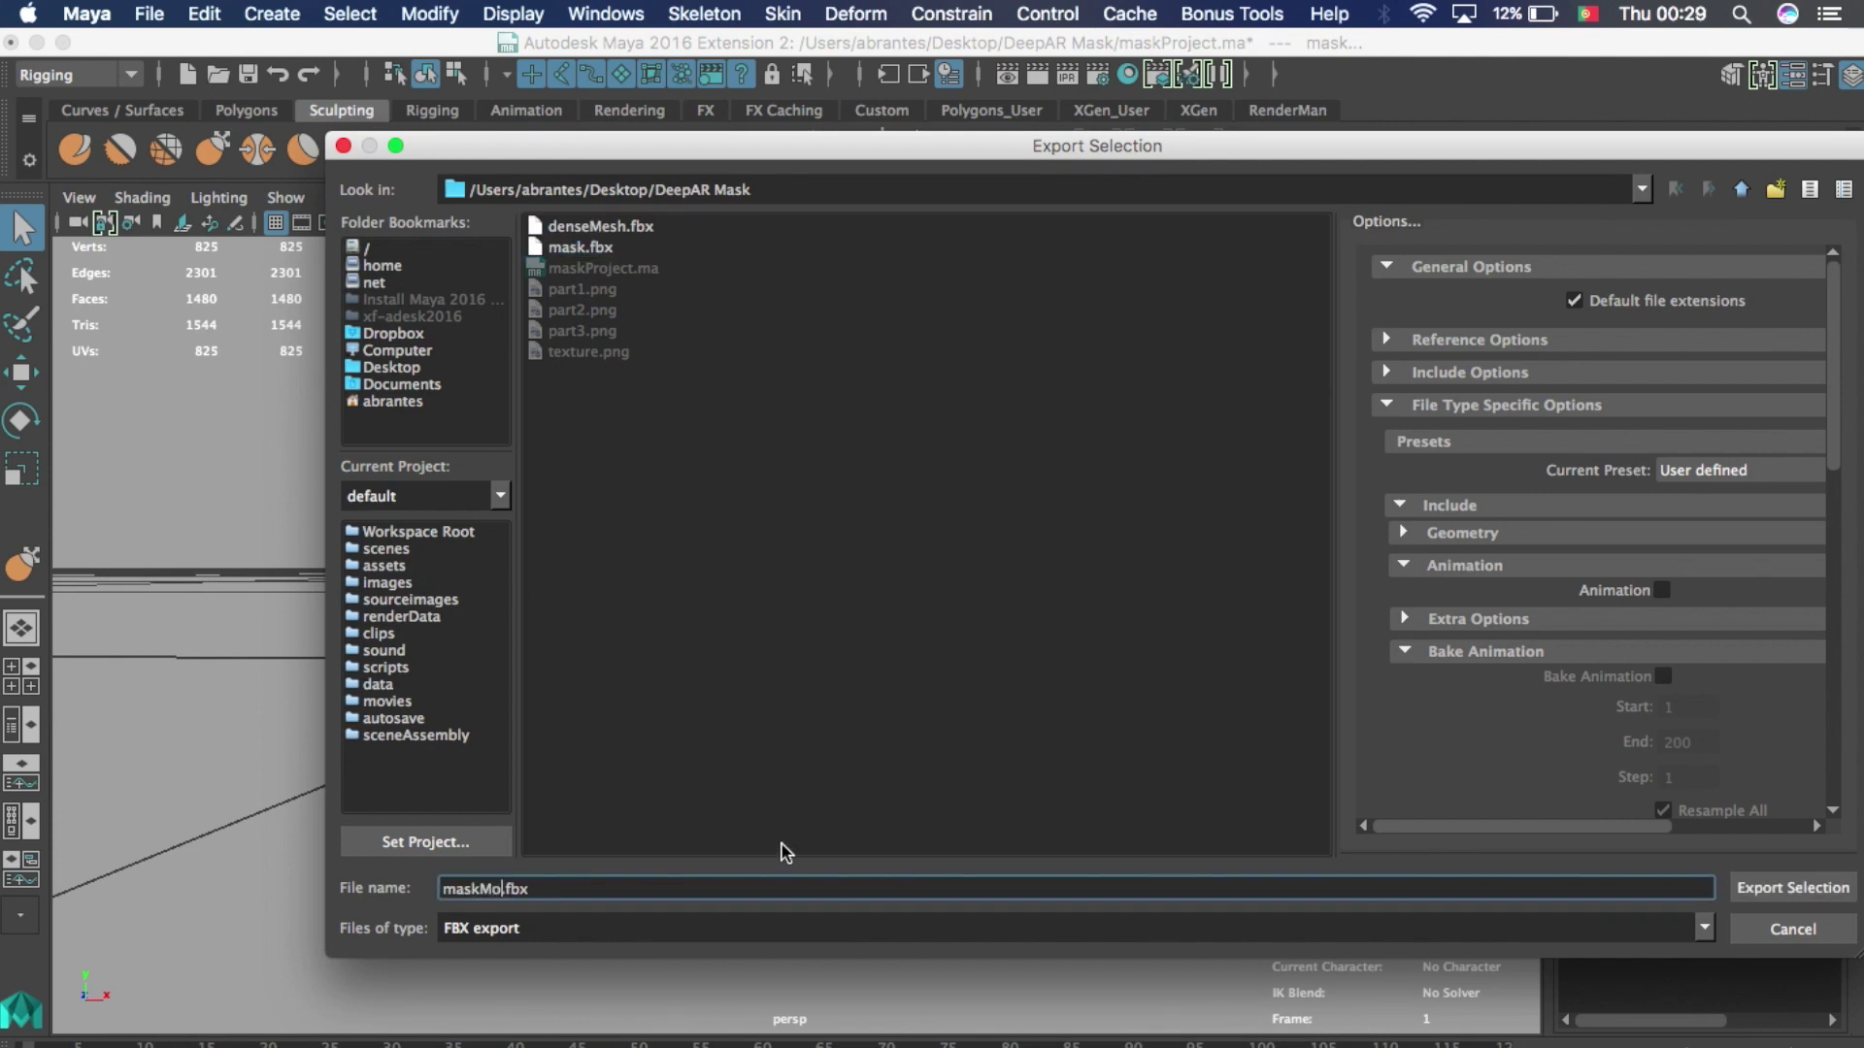
left_click(1832, 890)
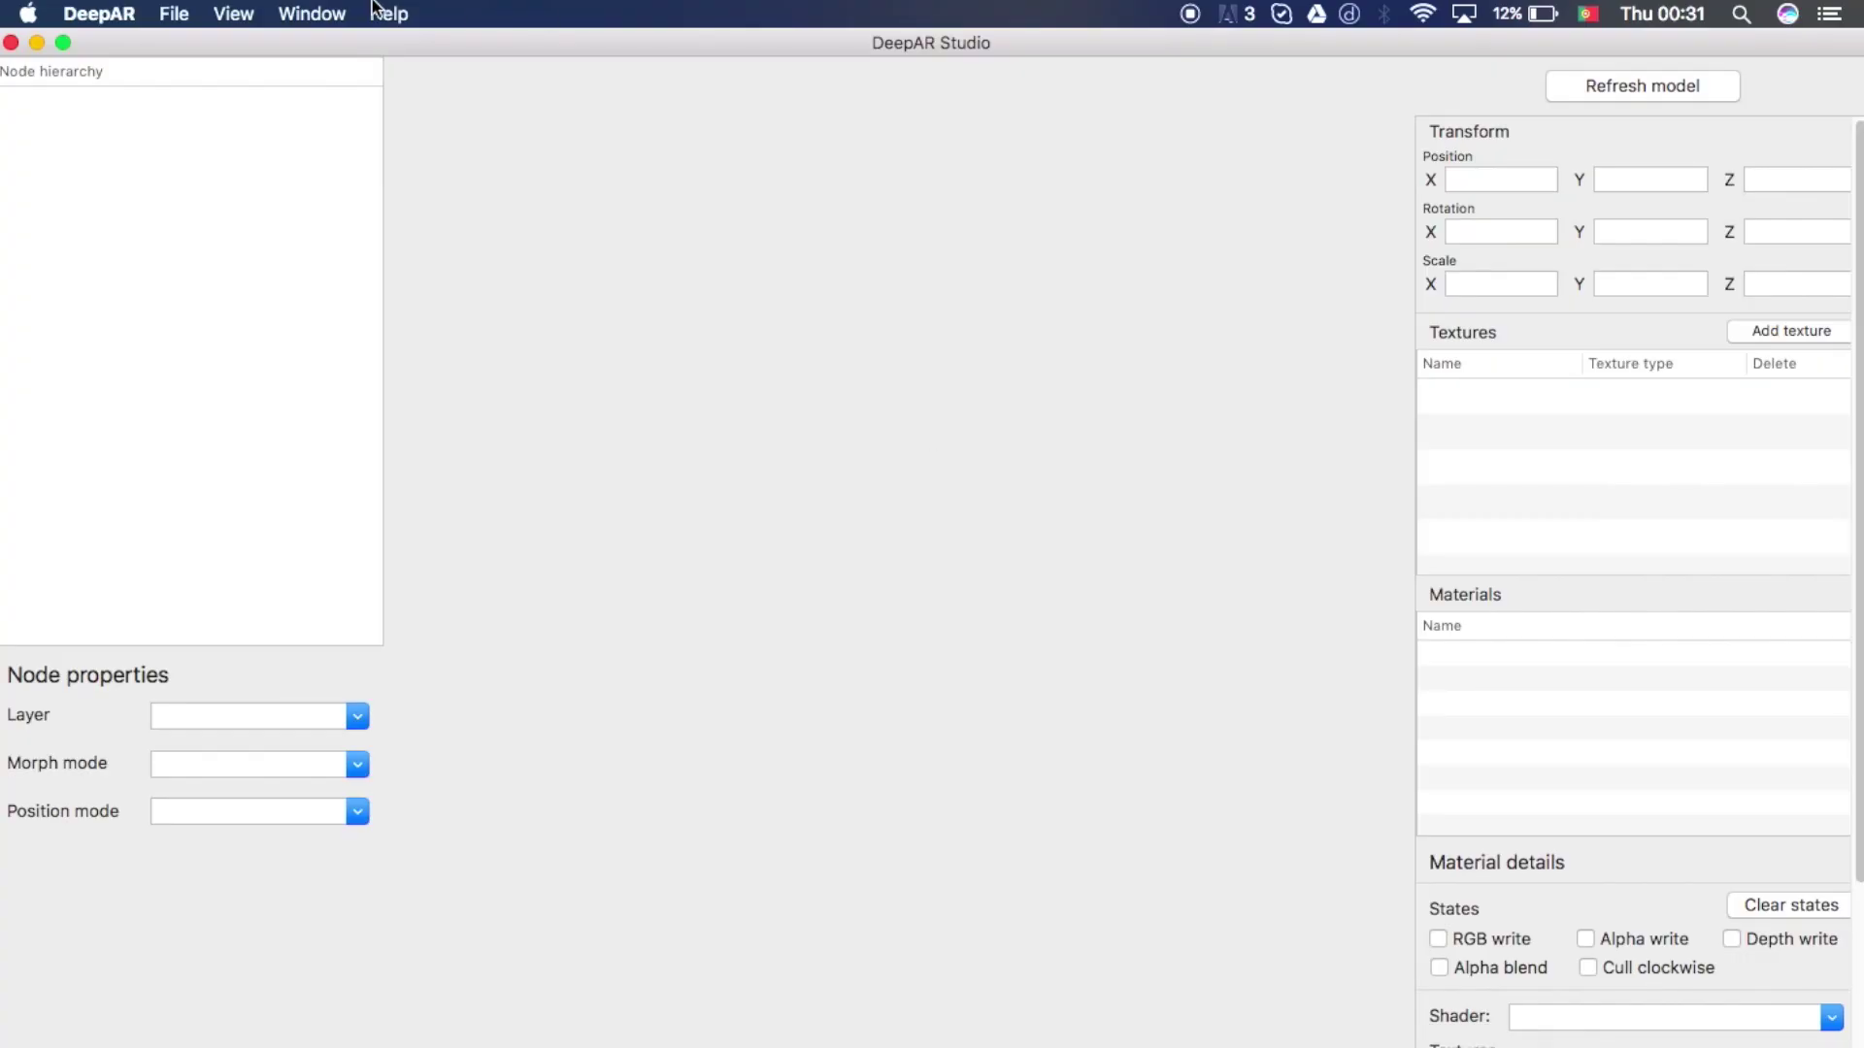
- Import maskMorph.fbx into DeepAR Studio
left_click(174, 14)
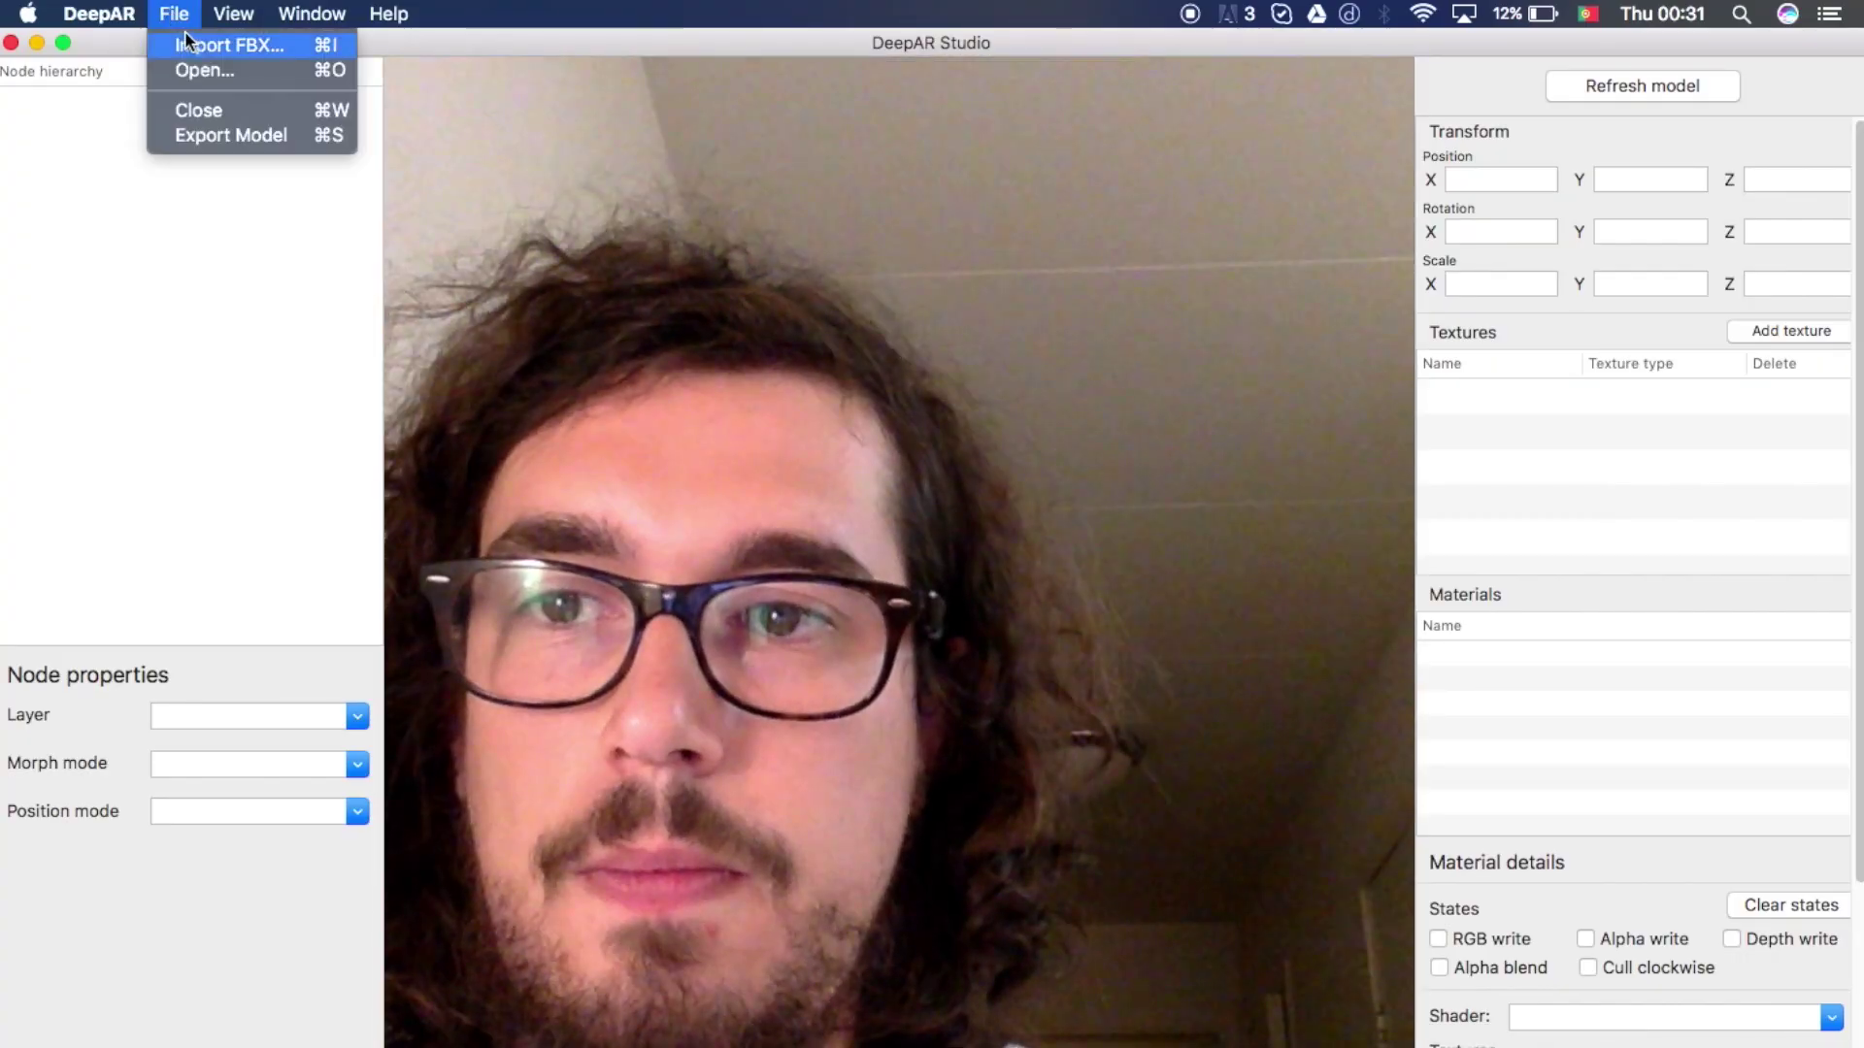
left_click(185, 46)
left_click(495, 435)
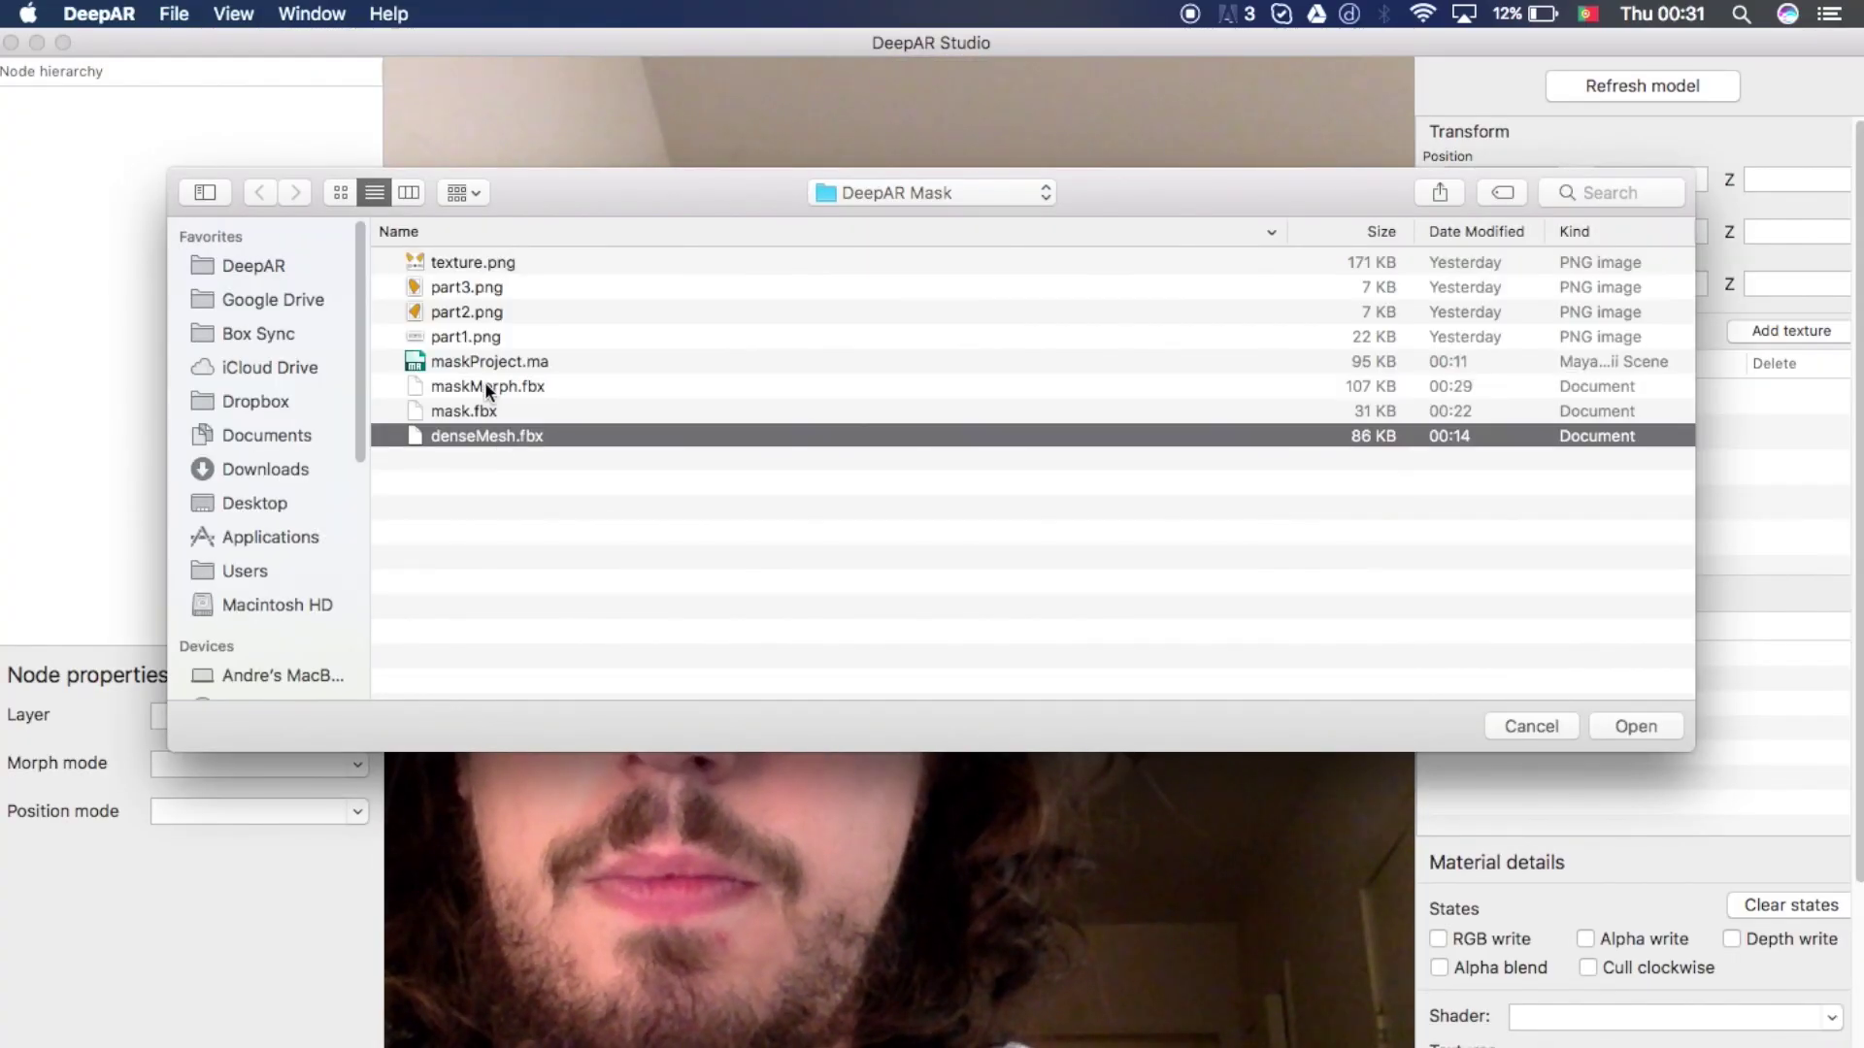
left_click(485, 385)
left_click(1614, 728)
- Add texture.png as a new texture
left_click(1786, 330)
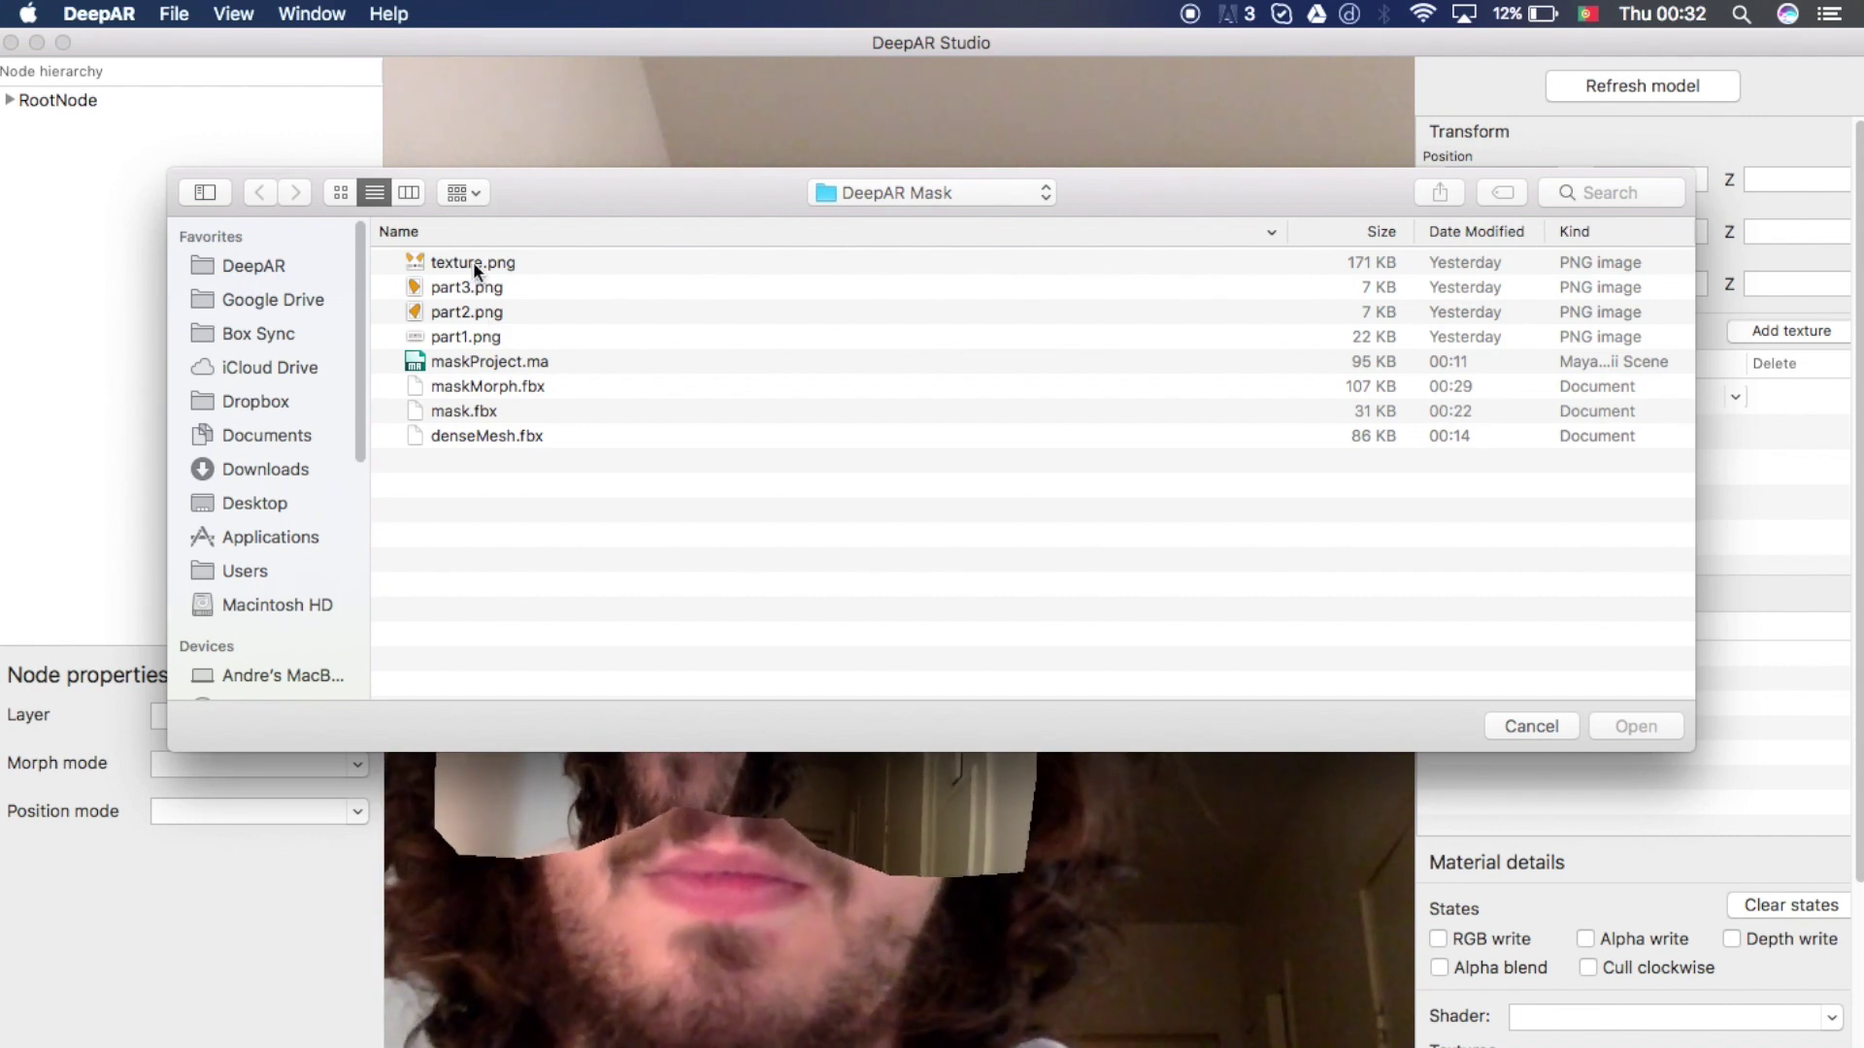
left_click(475, 264)
left_click(1636, 726)
- Select the muzzle under RootNode > mask and bring up its s_texColor texture choices
left_click(10, 100)
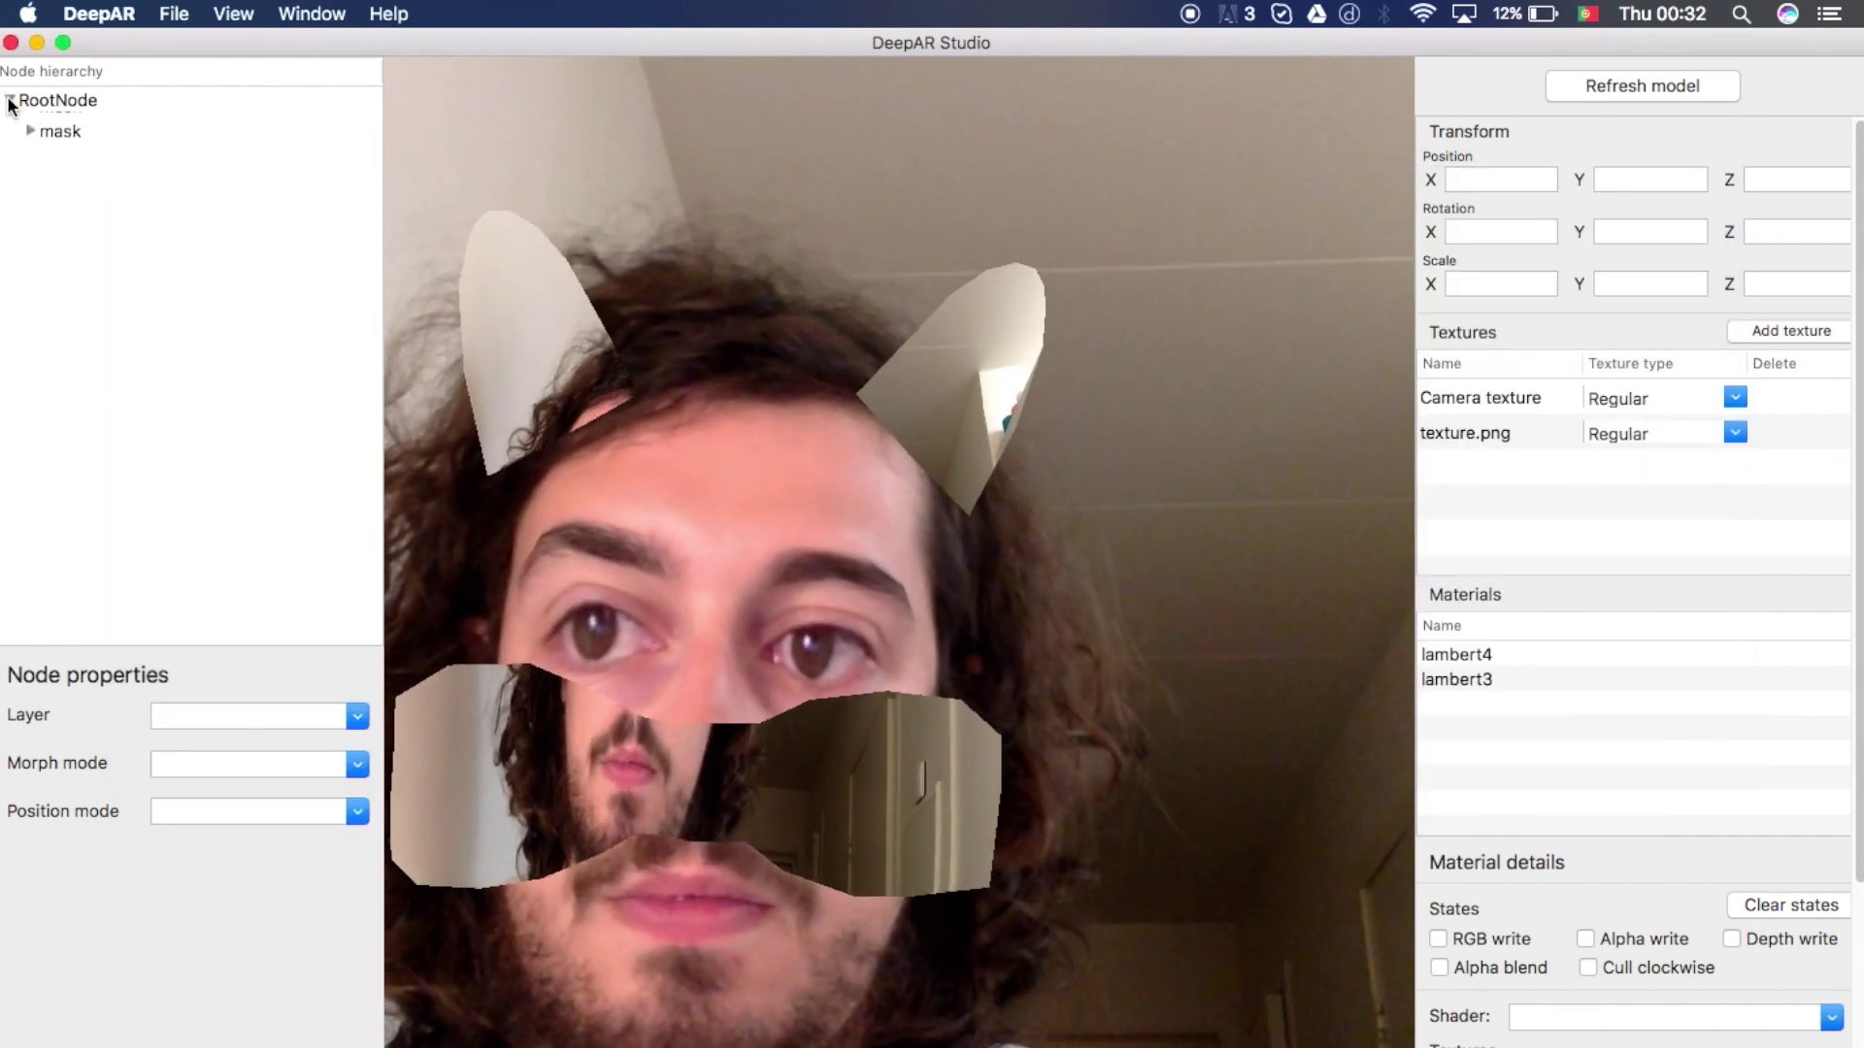
left_click(30, 149)
left_click(88, 224)
left_click(1691, 999)
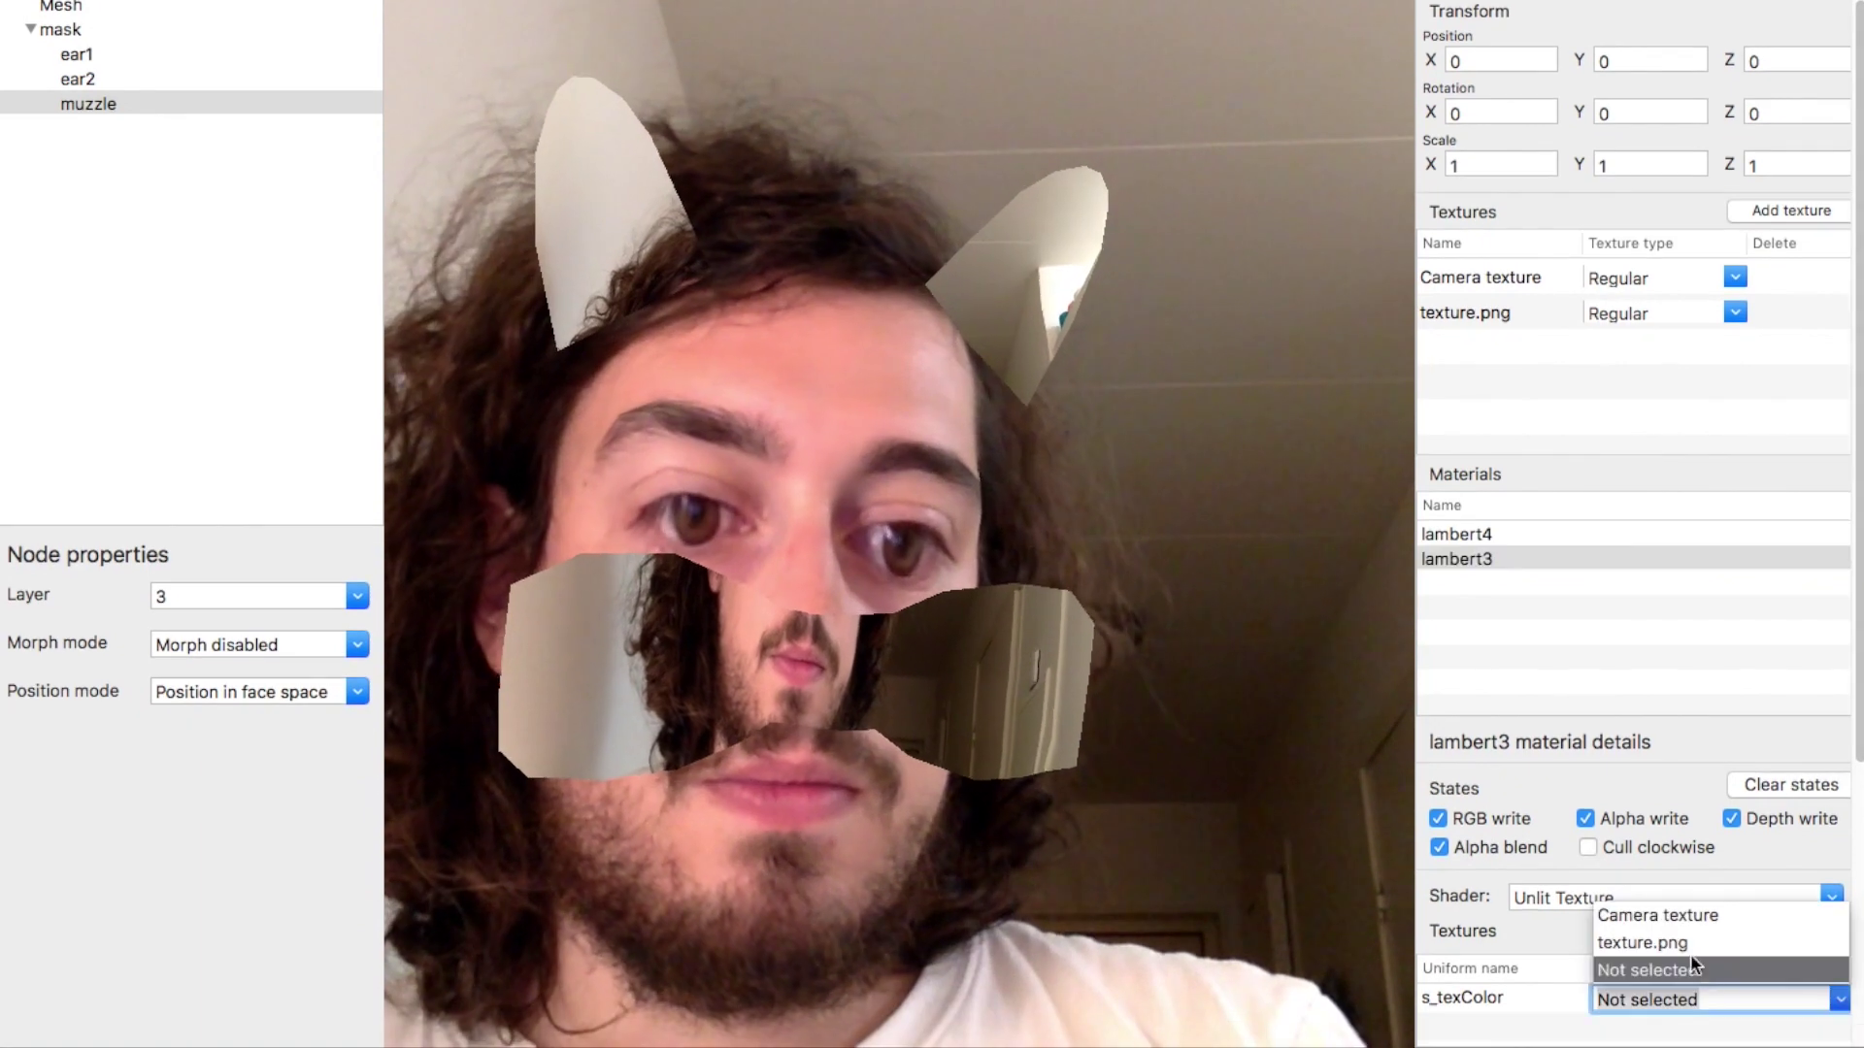